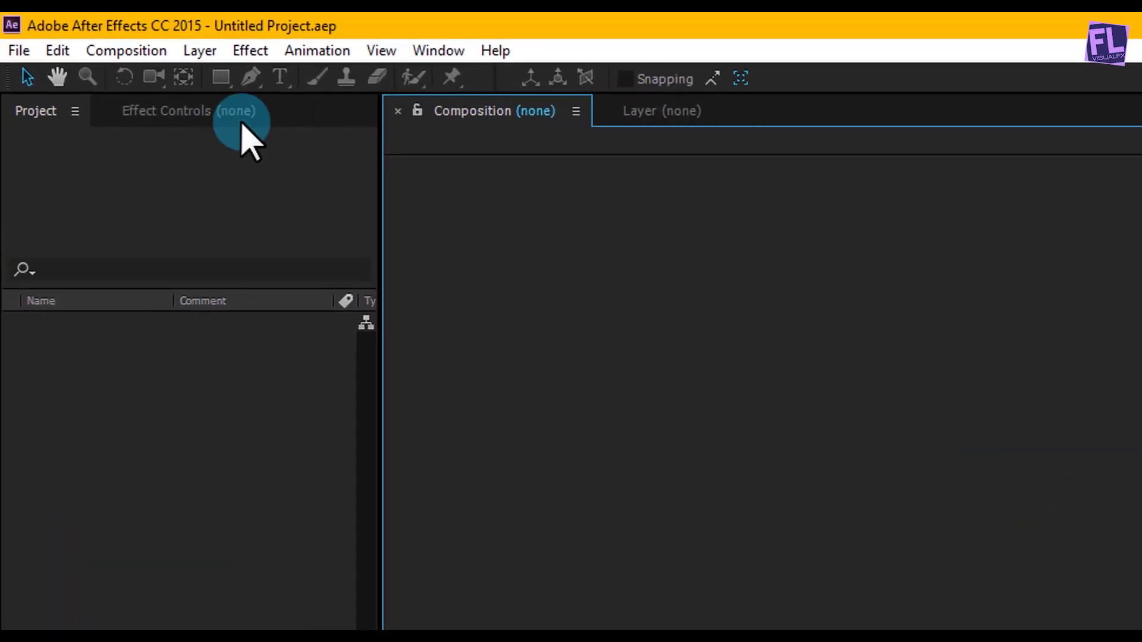
- Create a composition named Audio spectrum at 1920 x 1080 px, 30 fps, with a duration of 0:03:00:00
click(108, 45)
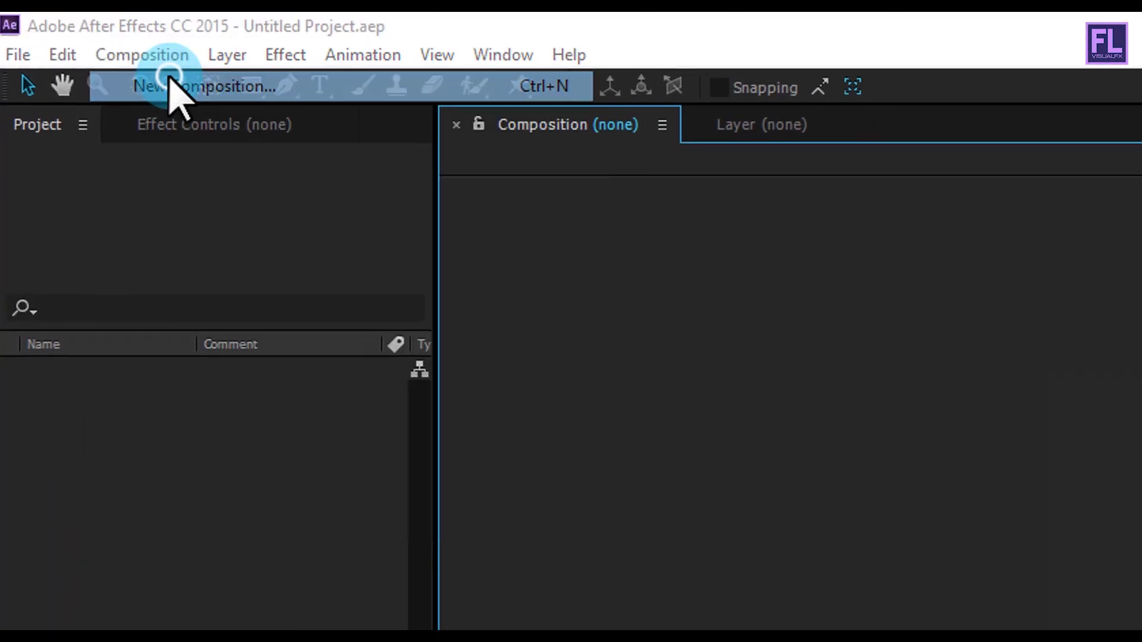
click(170, 83)
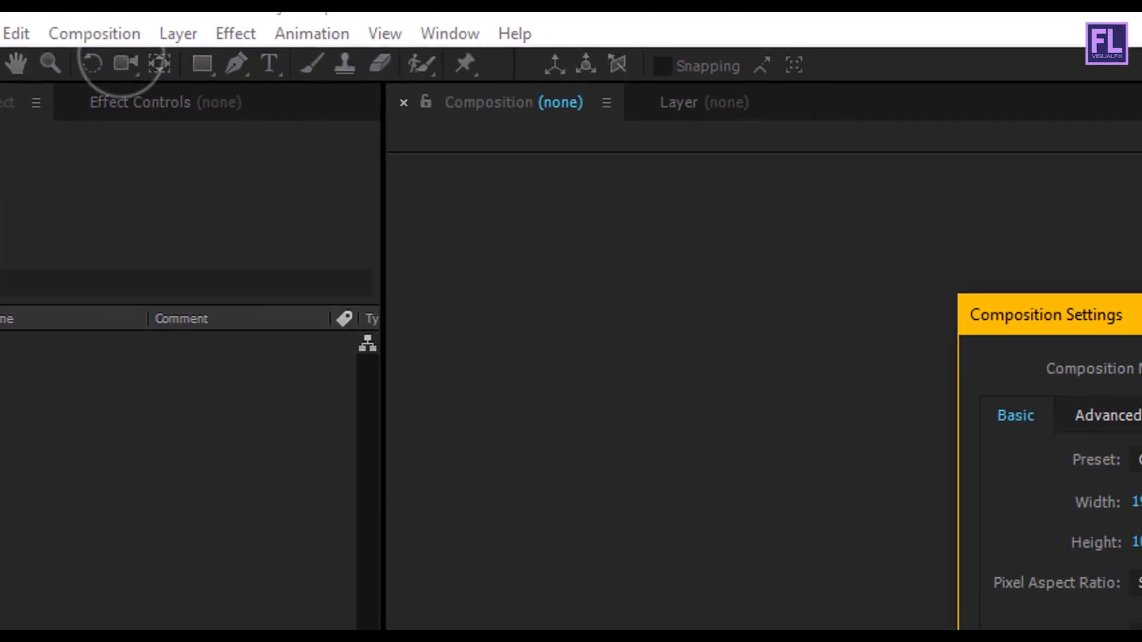
text(Audio spectrum)
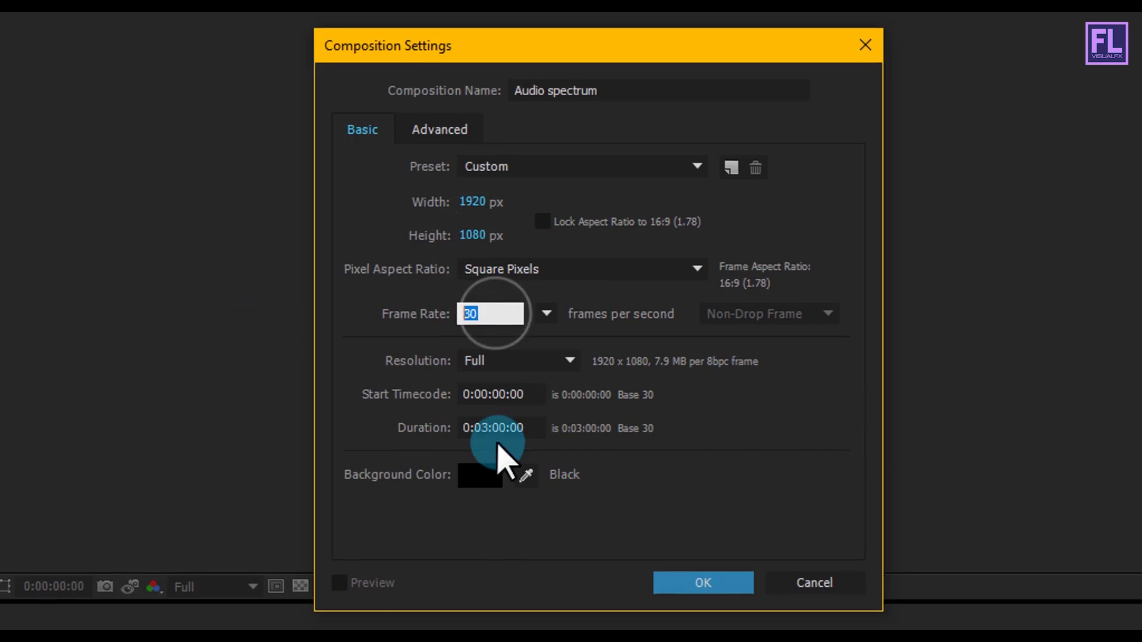
click(525, 433)
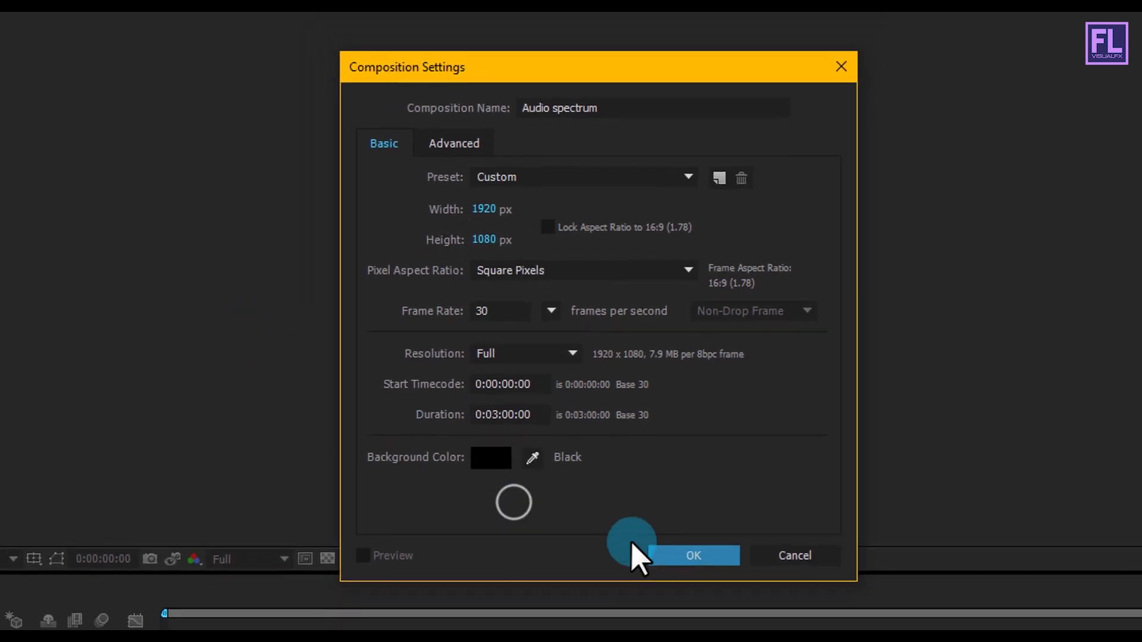
click(681, 566)
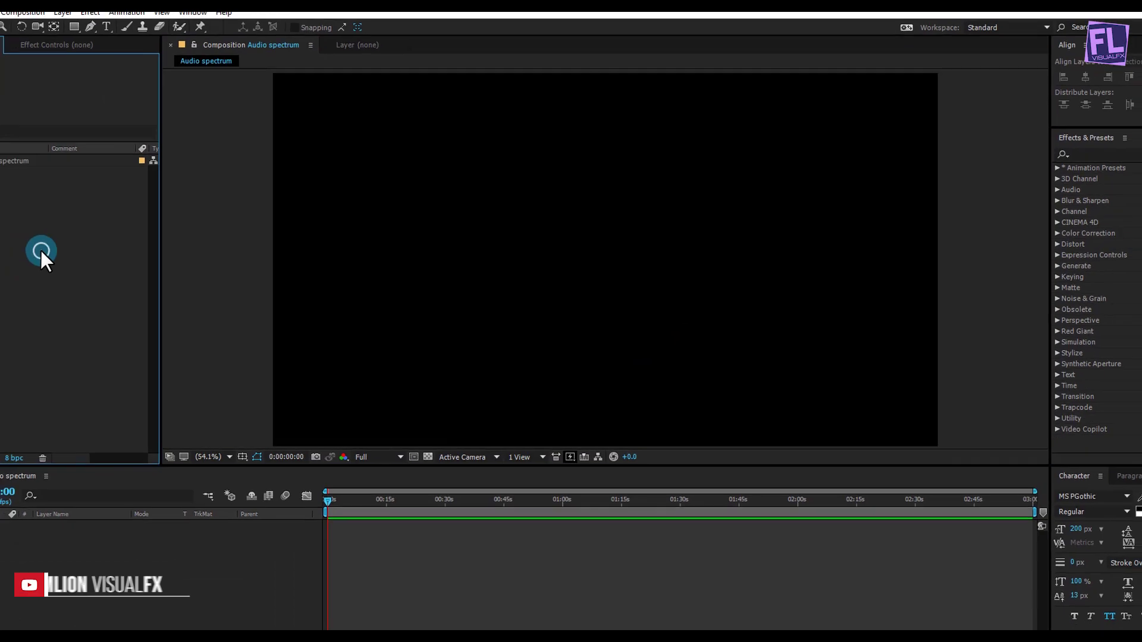
- Import the Audio, BG and LOGO files from the PROJECT _ FILE folder as footage
right_click(40, 250)
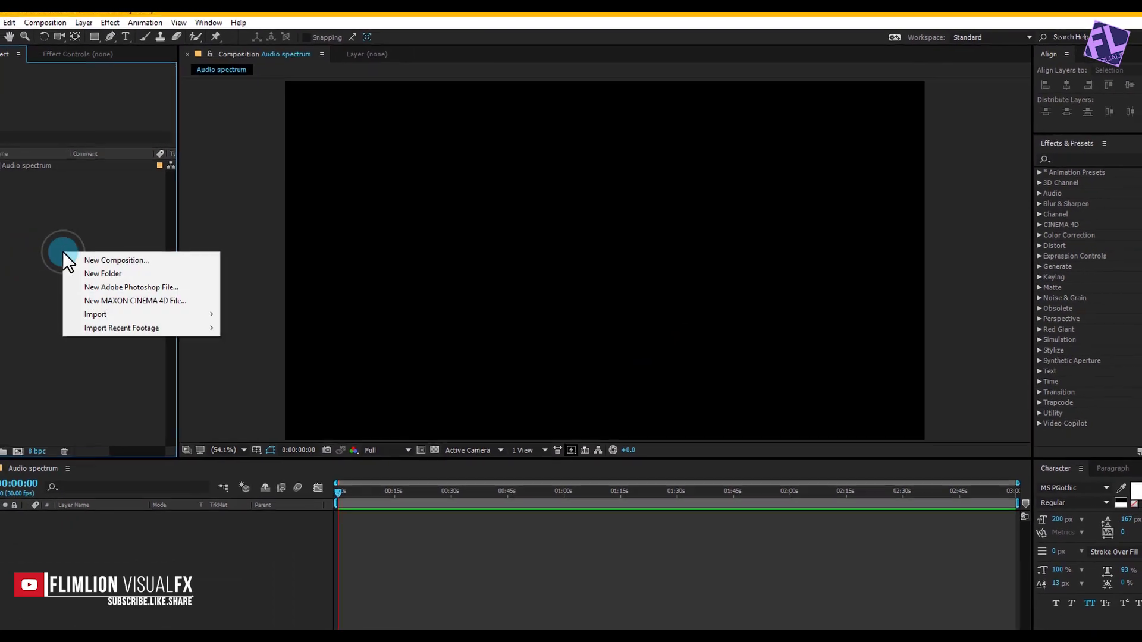
mouse_move(76, 317)
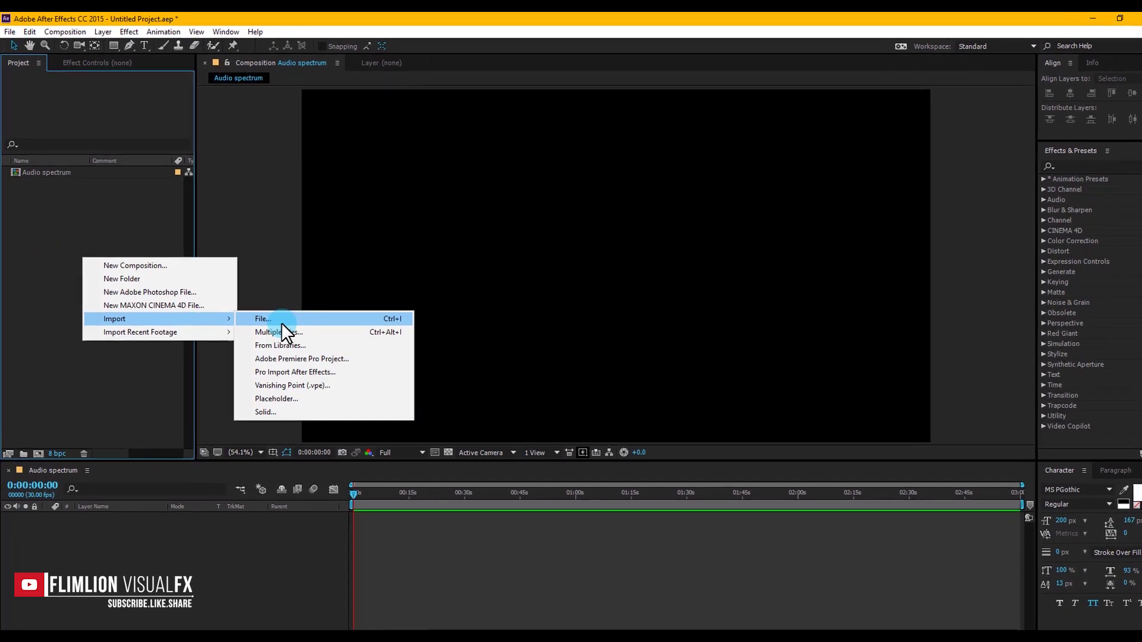
click(280, 315)
drag(580, 259, 400, 189)
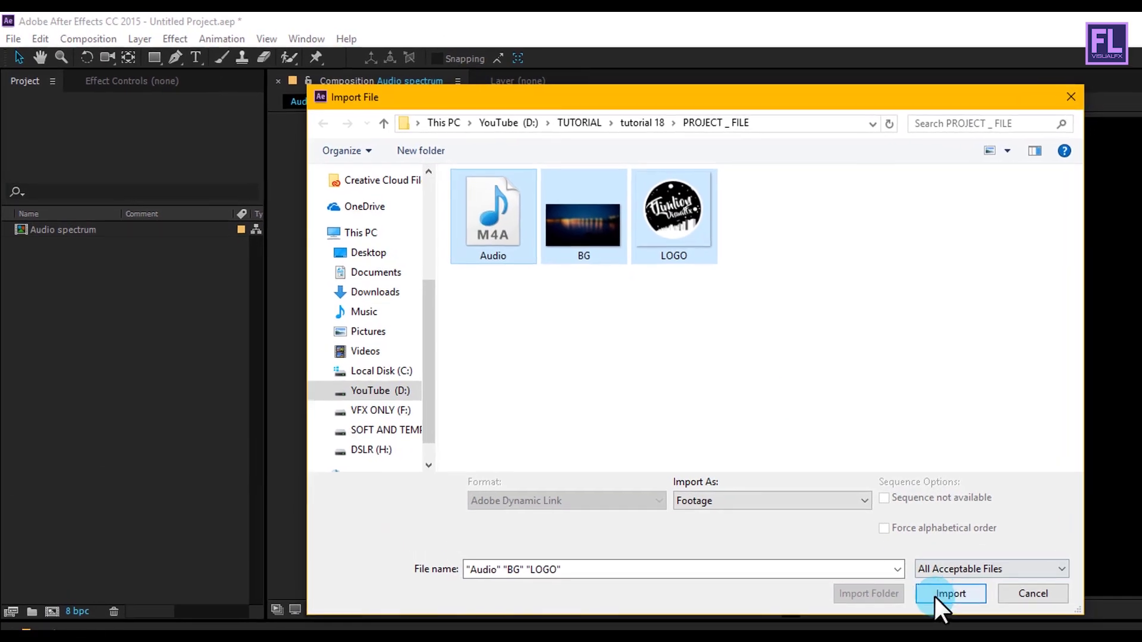
click(932, 582)
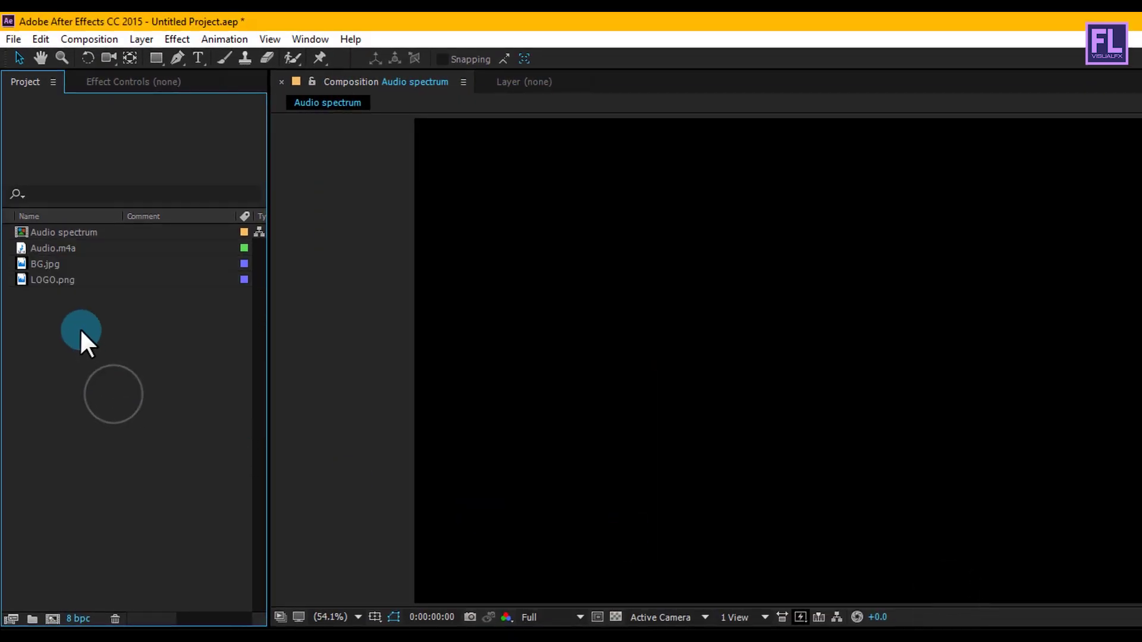
- Add BG.jpg to the Audio spectrum composition and place Audio.m4a on a layer below it
click(48, 263)
drag(48, 262, 92, 629)
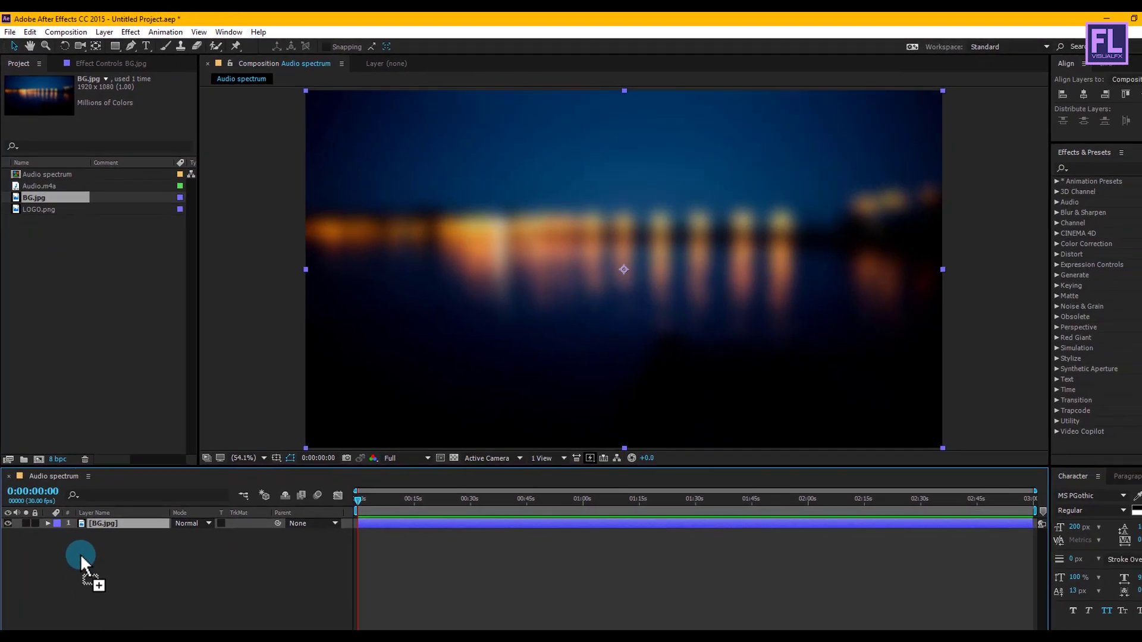
click(41, 179)
drag(38, 178, 114, 551)
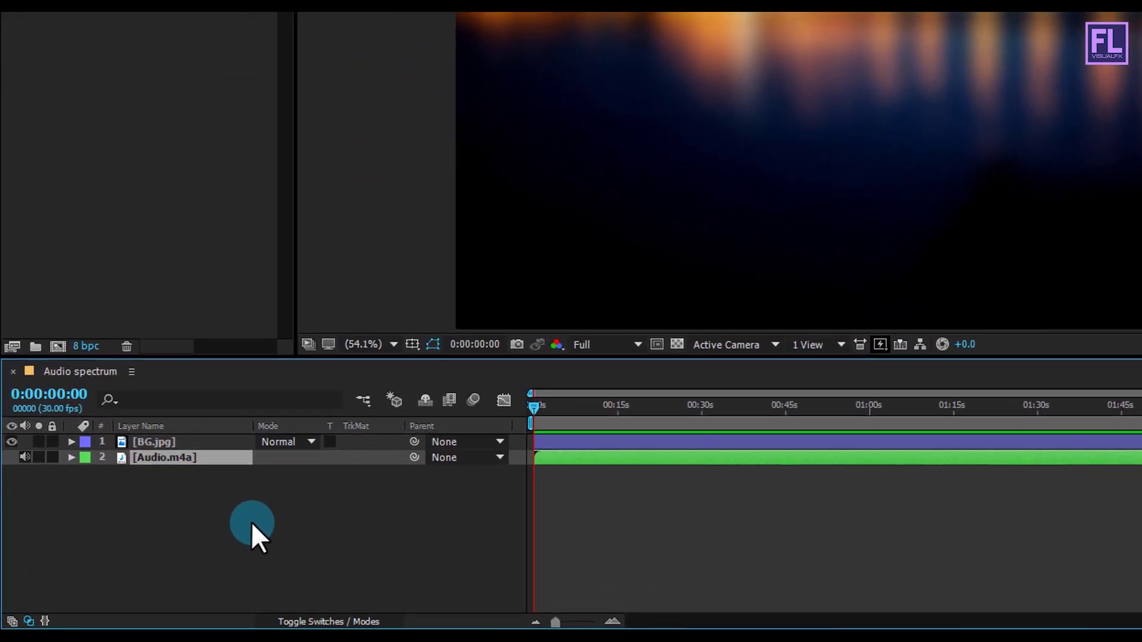
- Create a black 1920 x 1080 px solid layer named Audio spectrum above the other layers
click(212, 550)
right_click(316, 509)
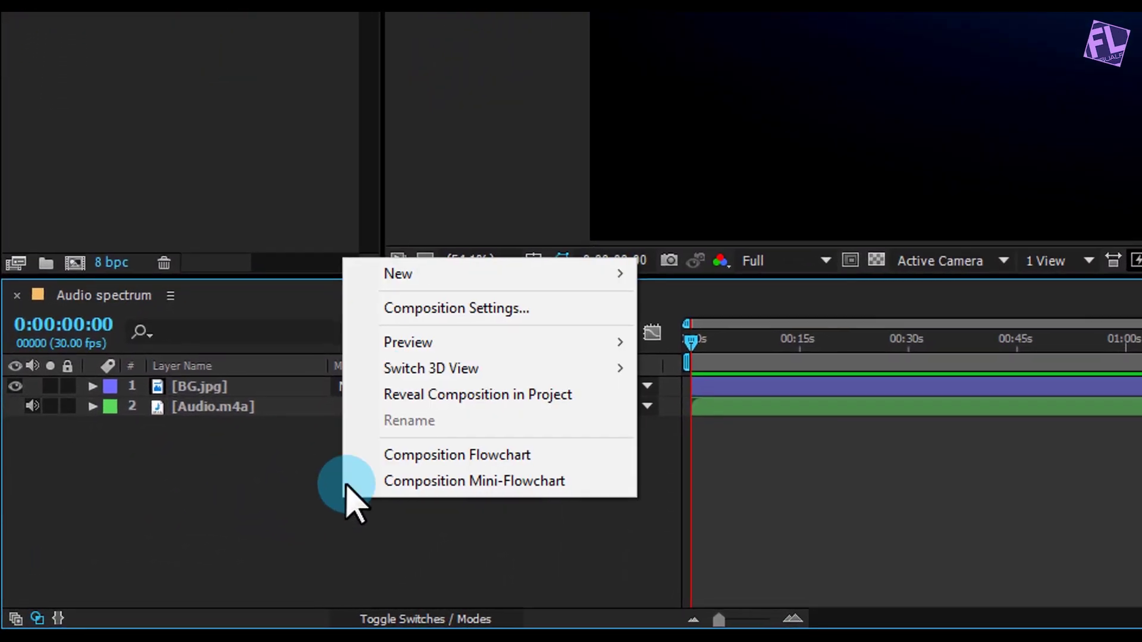
click(378, 303)
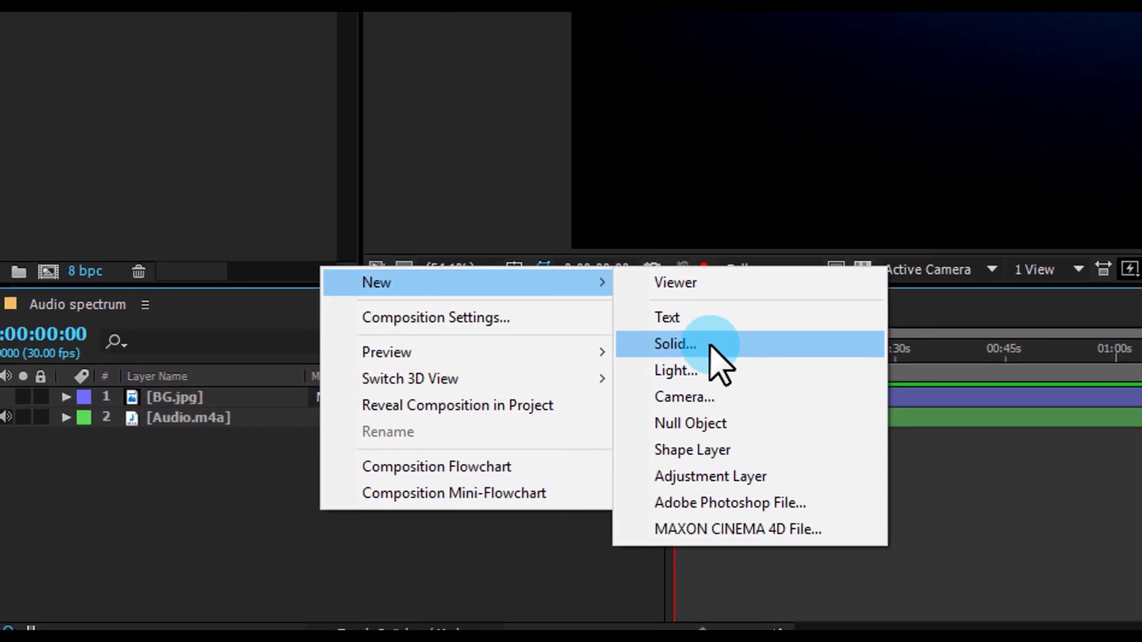
click(706, 329)
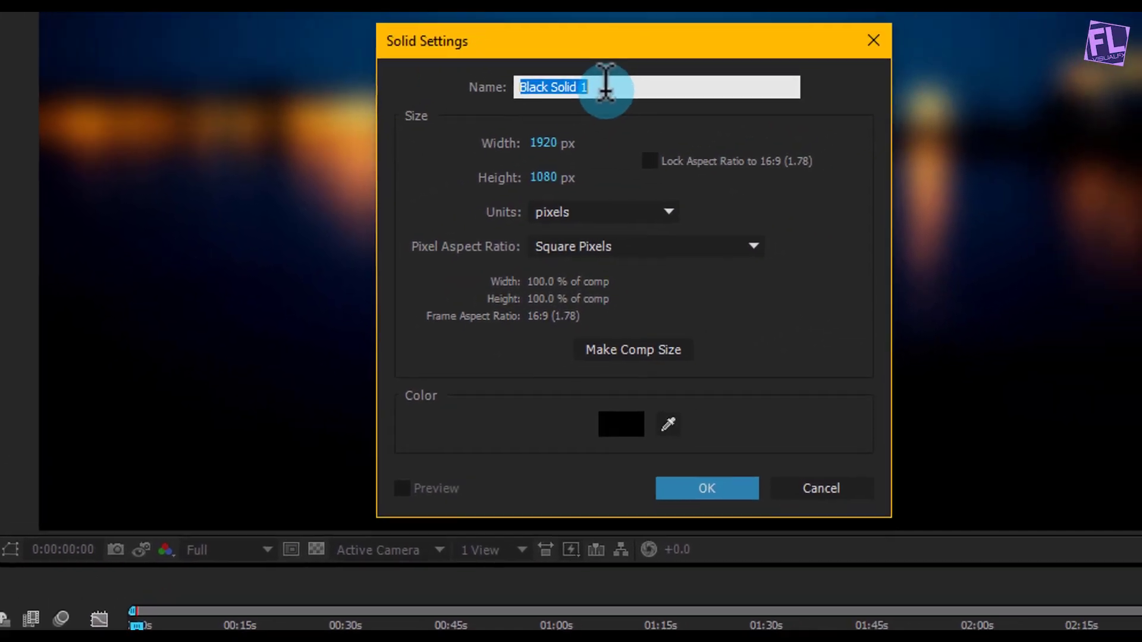
text(Audio spectrum)
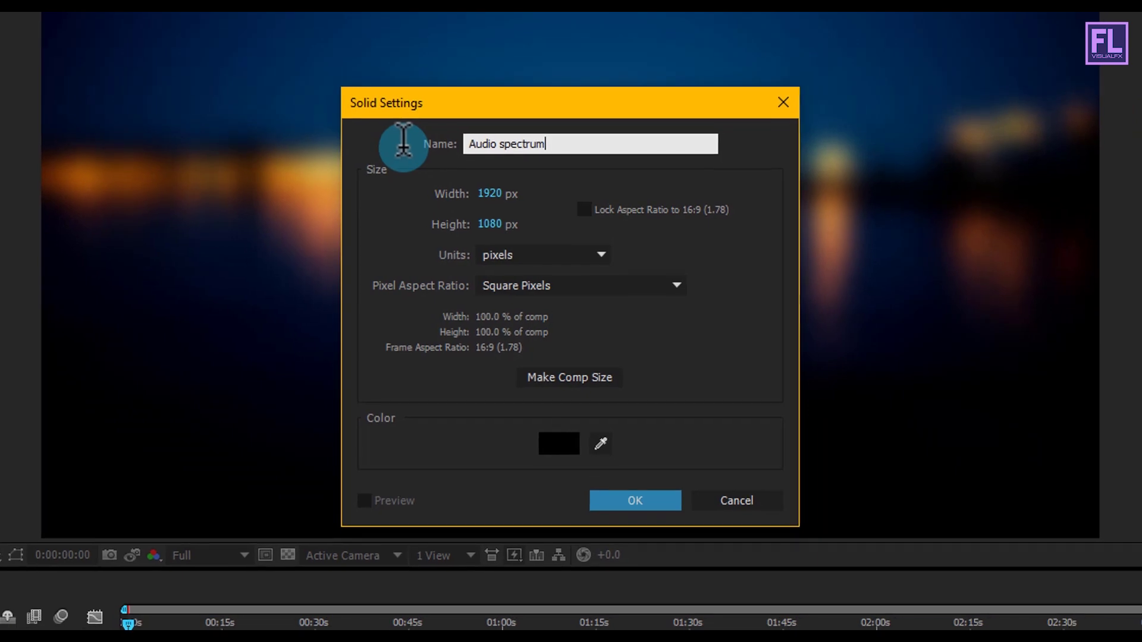
click(560, 445)
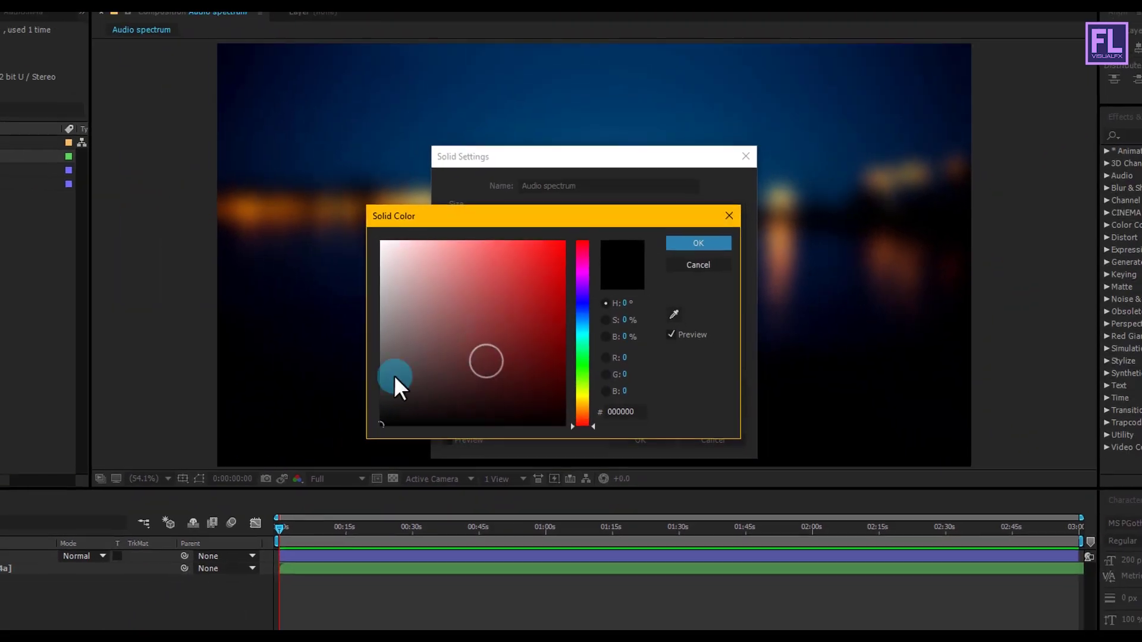
click(698, 243)
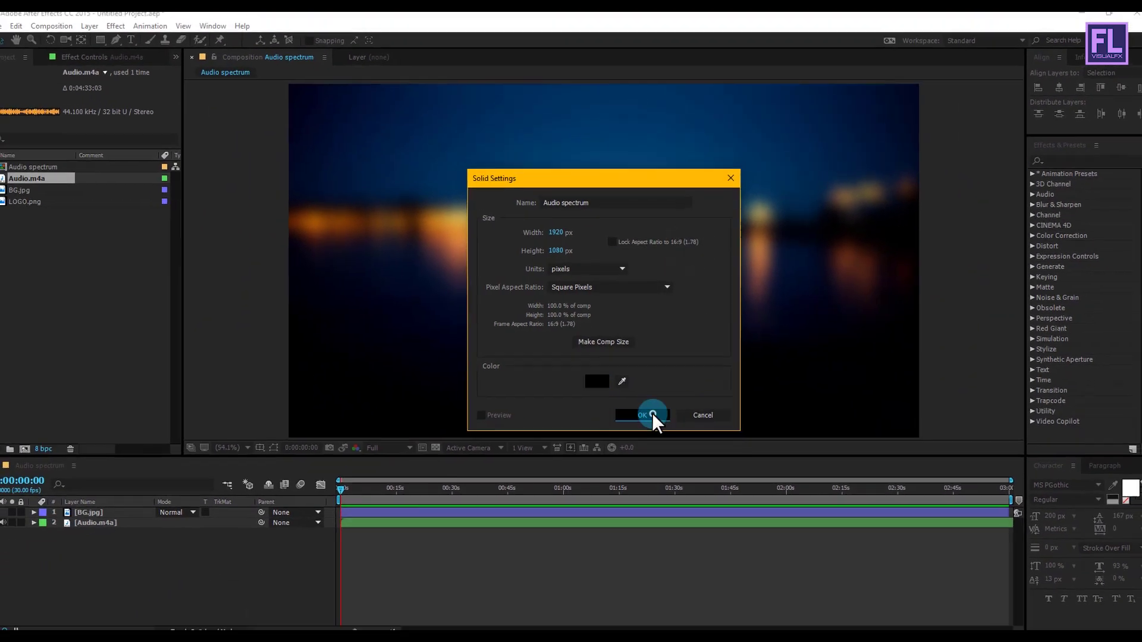
click(640, 440)
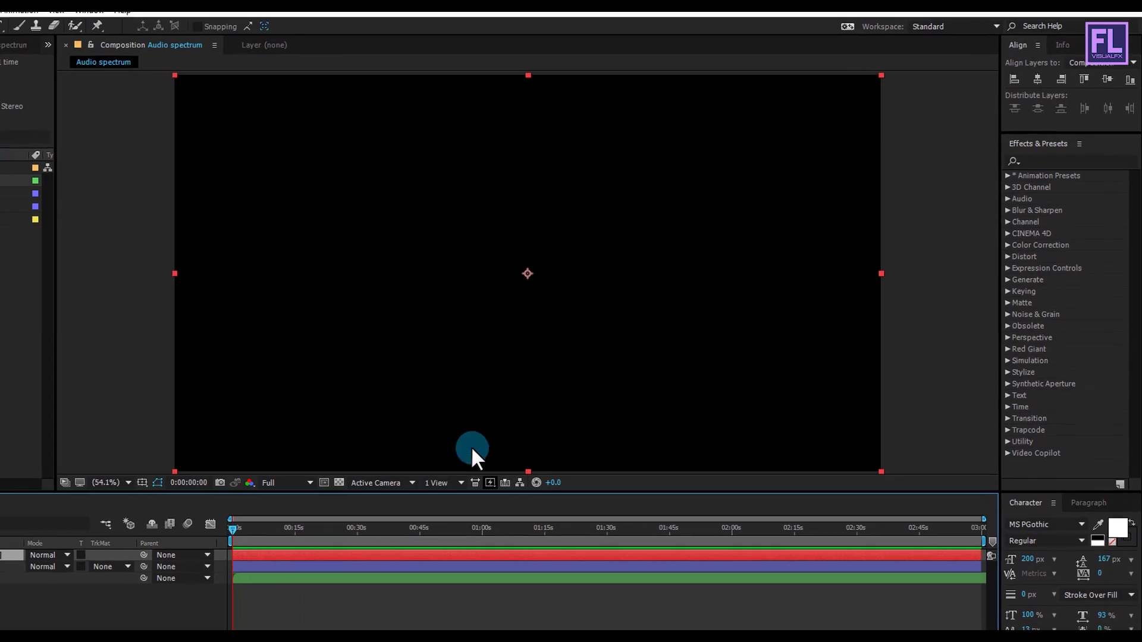
- Apply the Audio Spectrum effect to the Audio spectrum solid and choose Audio.m4a as its audio layer
click(1042, 161)
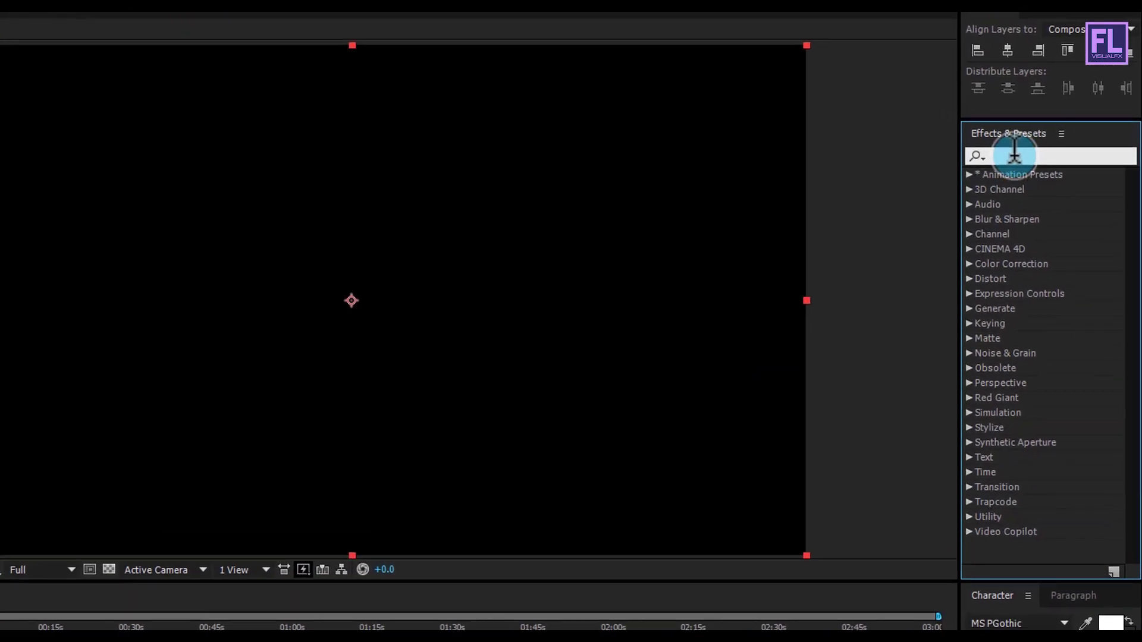
text(audio)
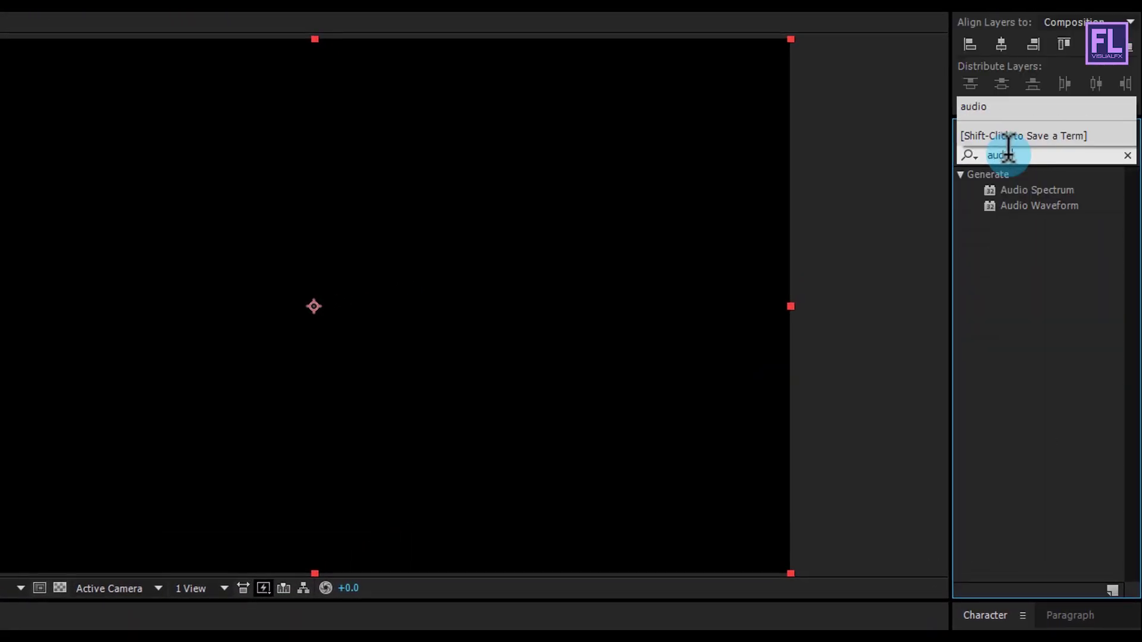
drag(1041, 191, 831, 221)
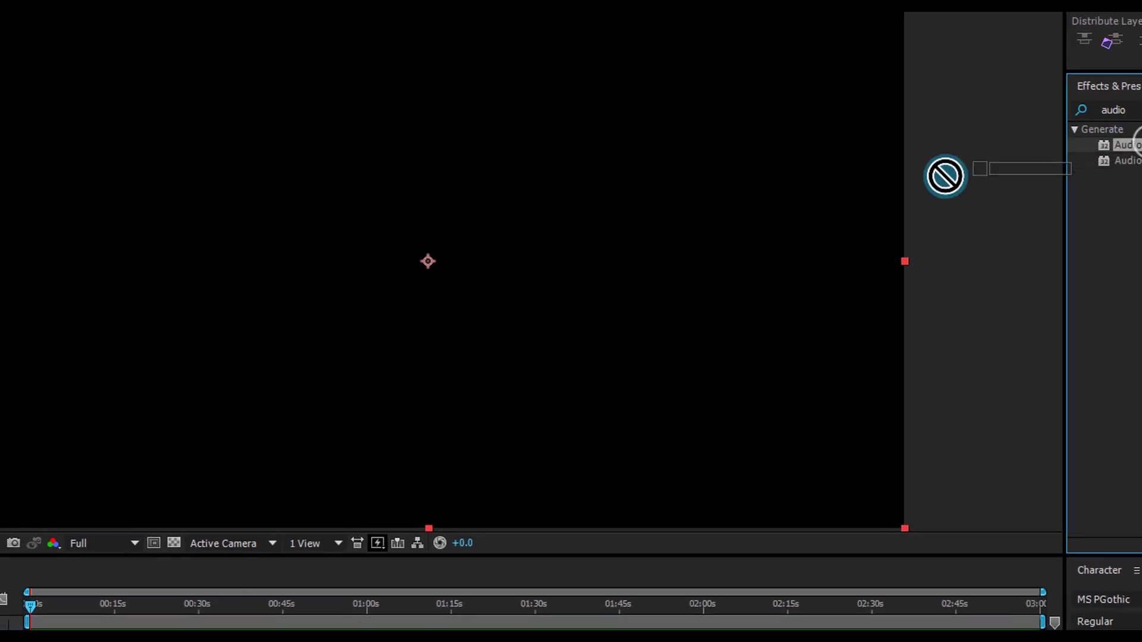
drag(945, 176, 0, 641)
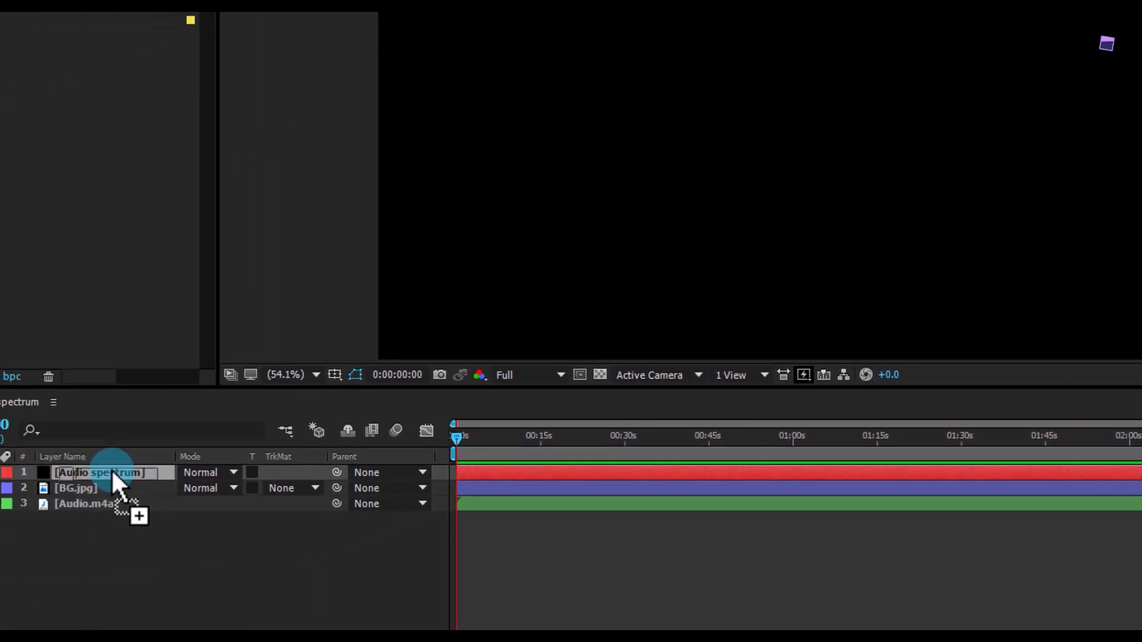
drag(113, 472, 102, 467)
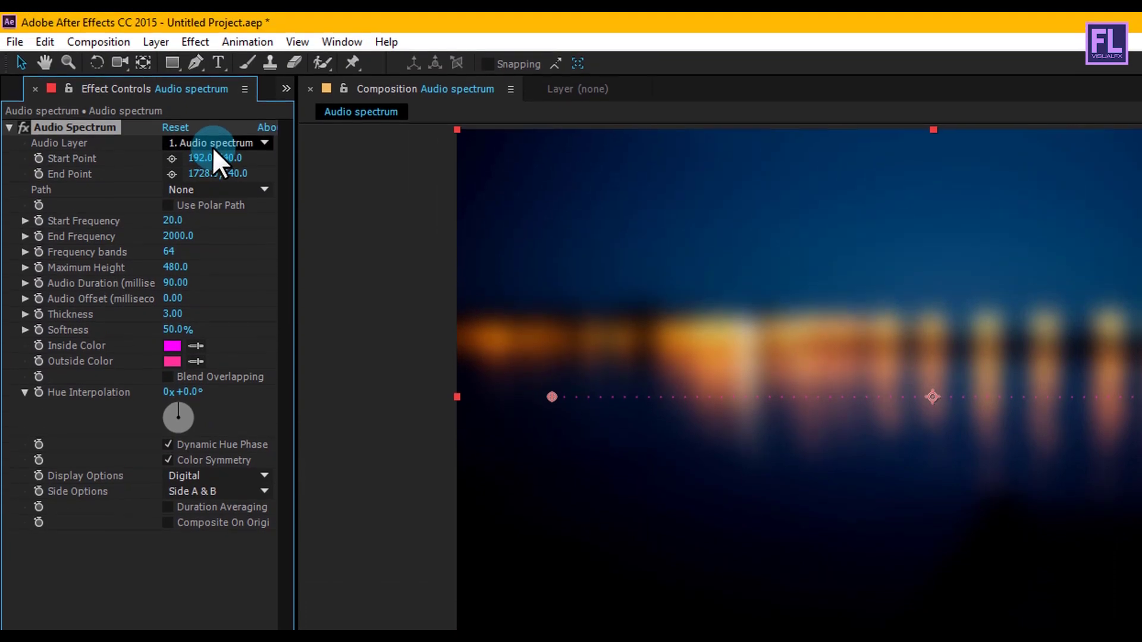
click(213, 145)
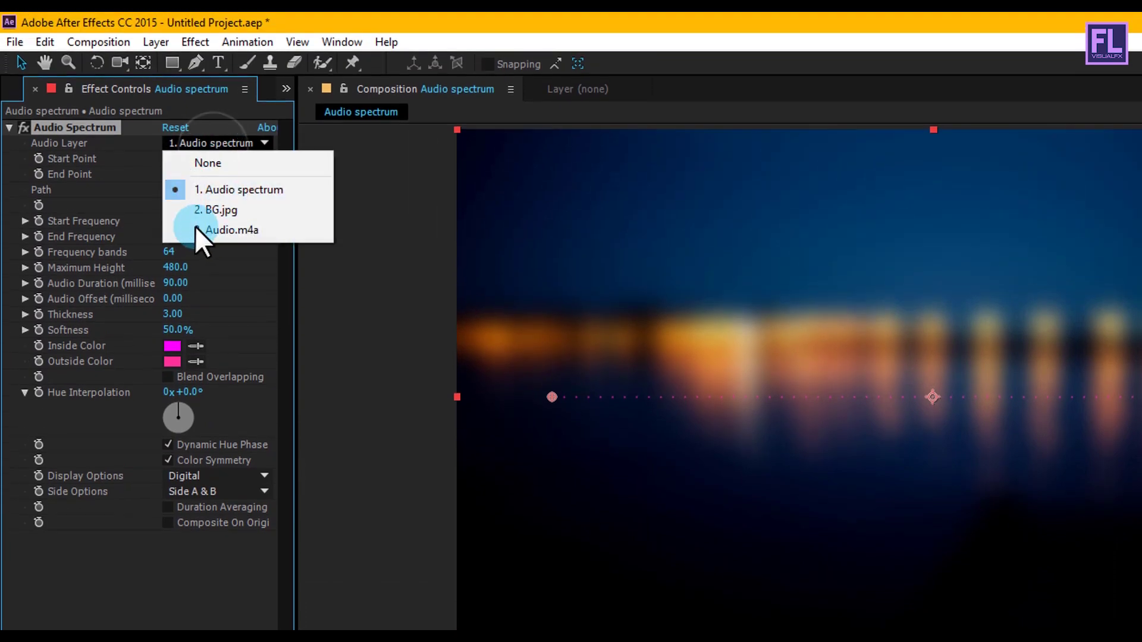
click(226, 230)
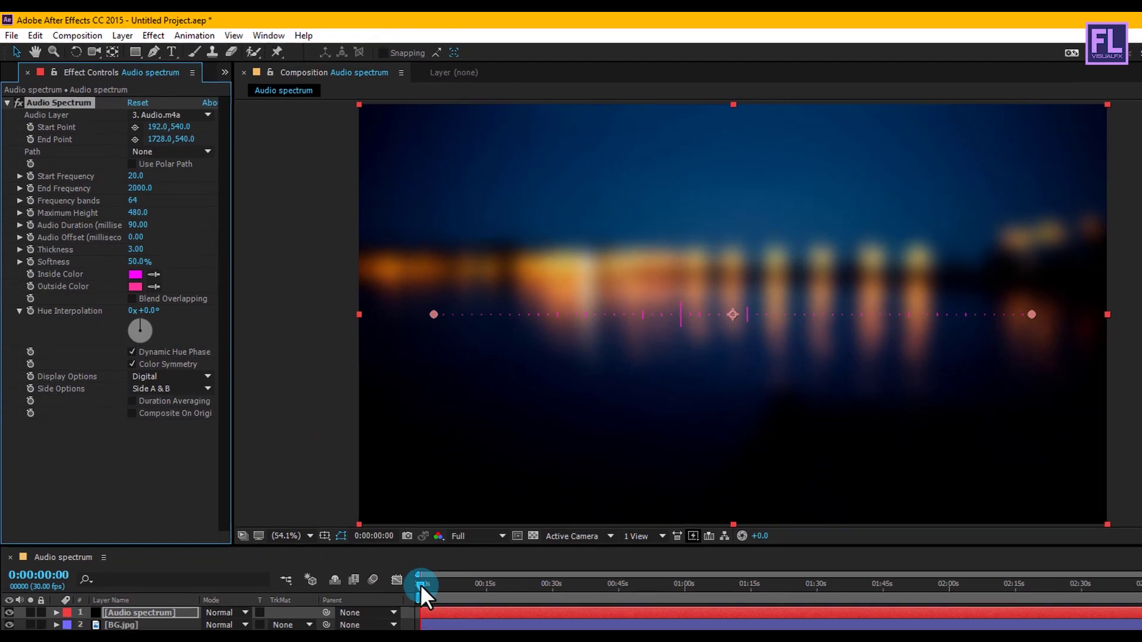
- Preview the spectrum animation from the beginning and stop playback at about 0:00:15:26
drag(394, 548, 320, 491)
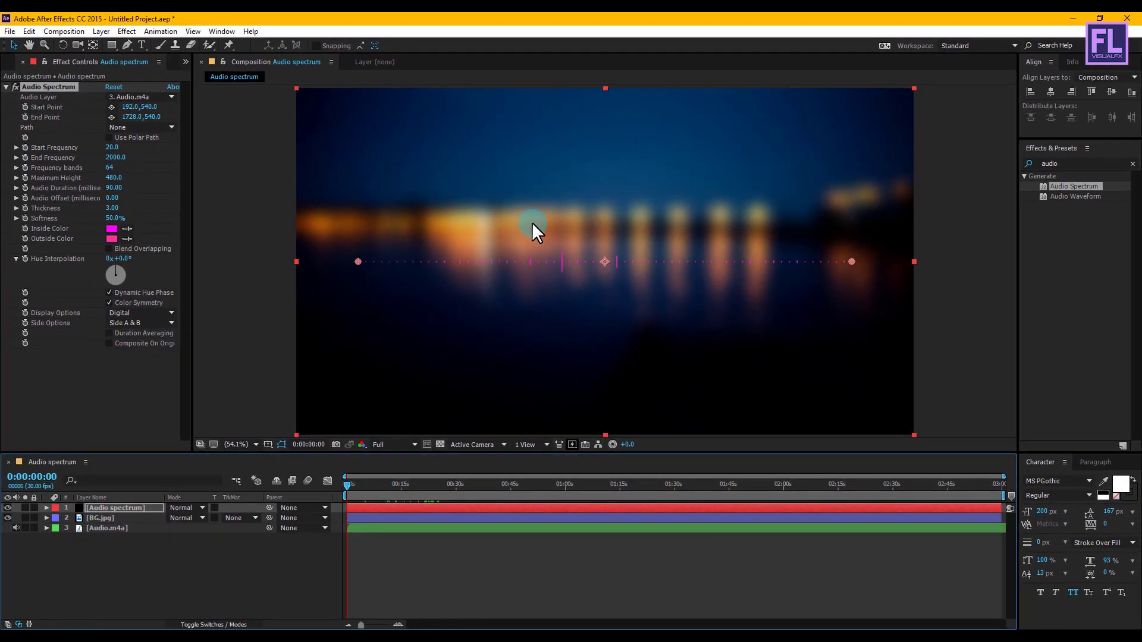
key(space)
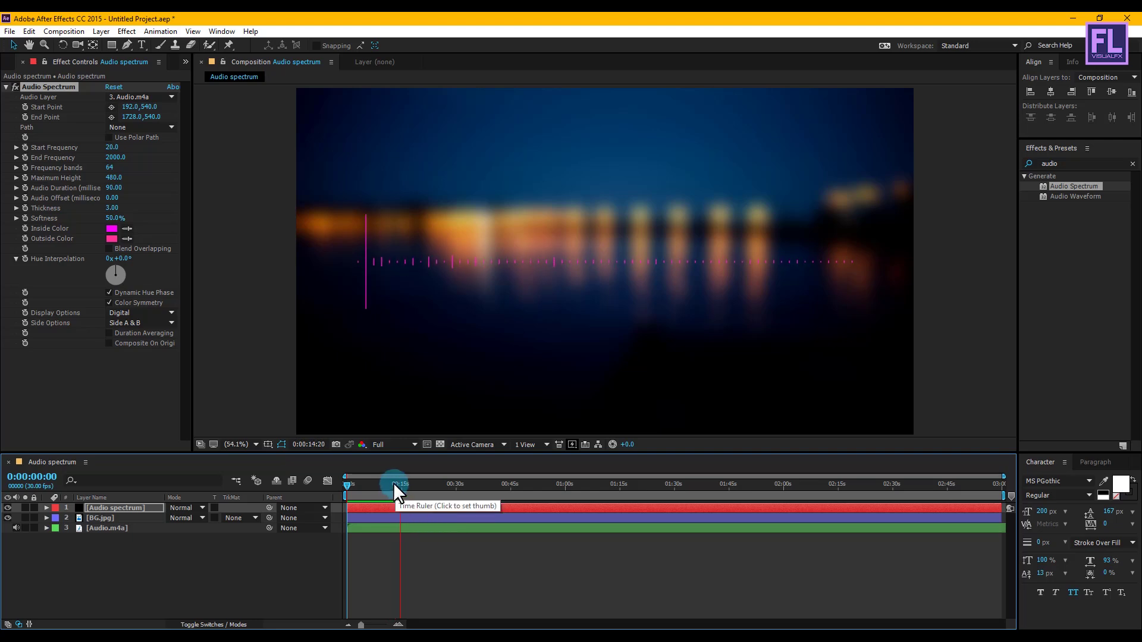
drag(386, 486, 423, 506)
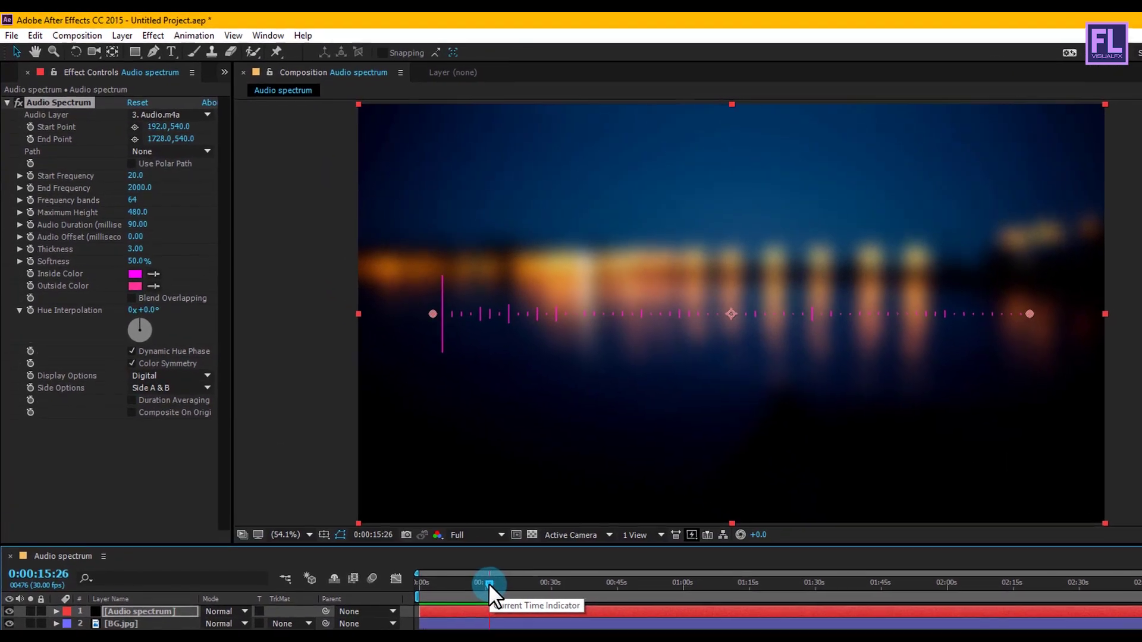
key(space)
drag(555, 256, 498, 255)
drag(563, 286, 546, 287)
key(v)
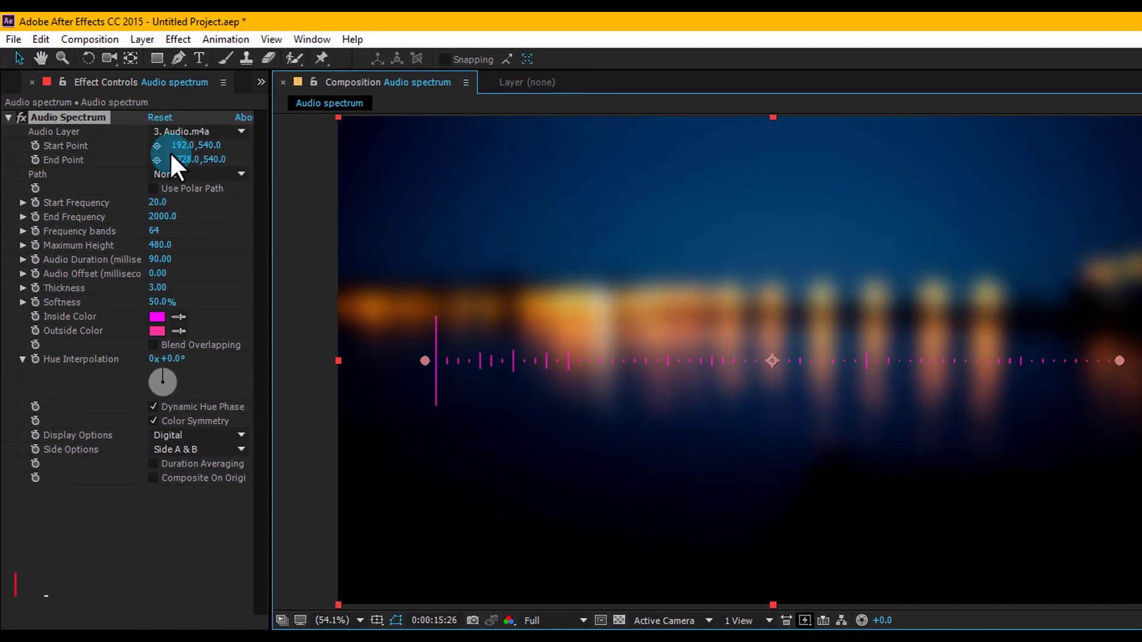
- Set the spectrum's start point to 0.0,540.0 and its end point to 960.0,540.0
text(0)
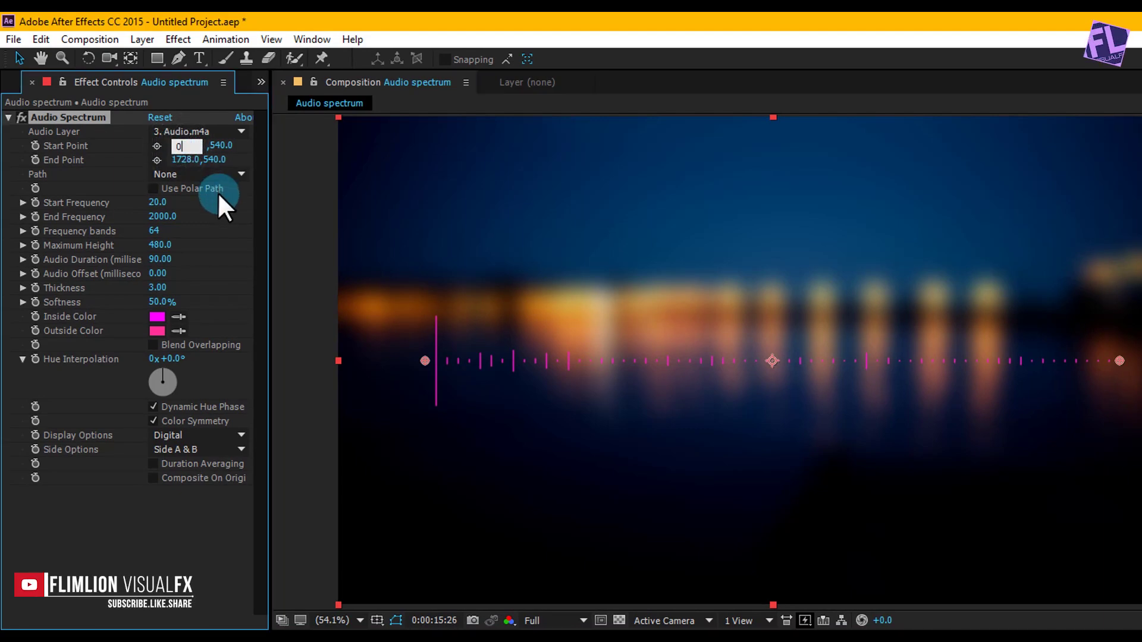
key(Return)
drag(182, 161, 152, 162)
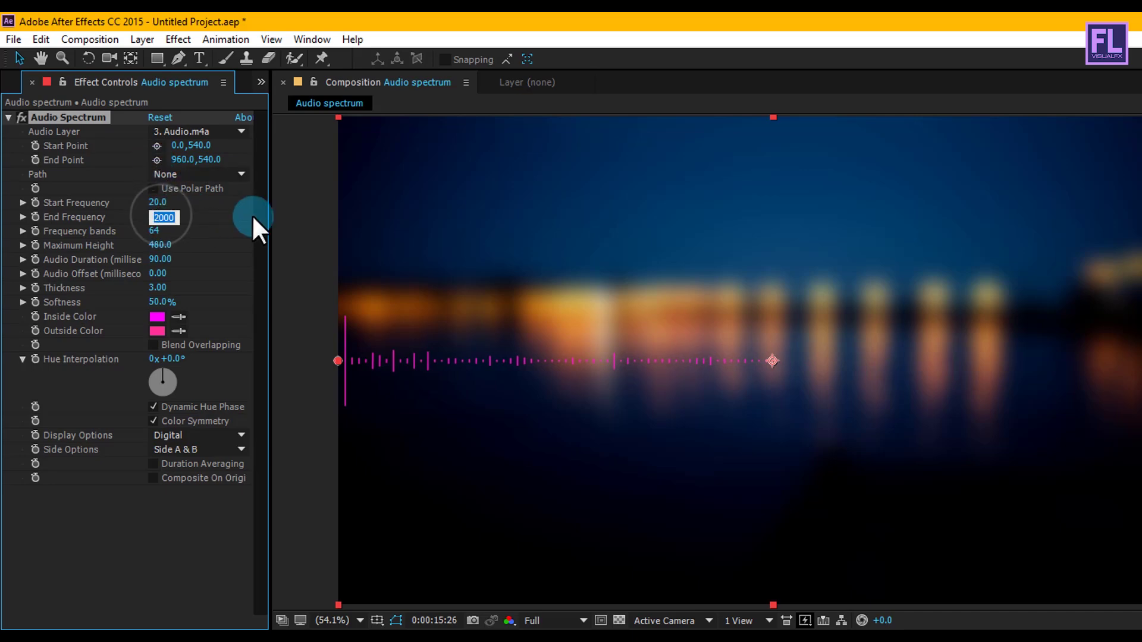
- Set the spectrum's end frequency to 130 and its frequency bands to 2000
text(130)
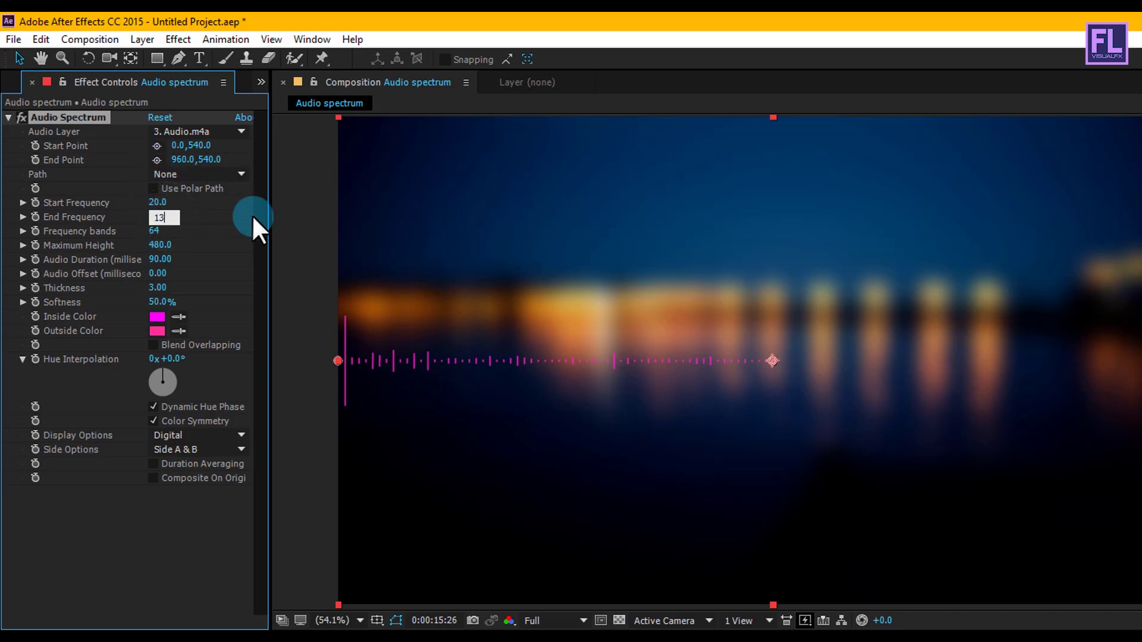
key(Return)
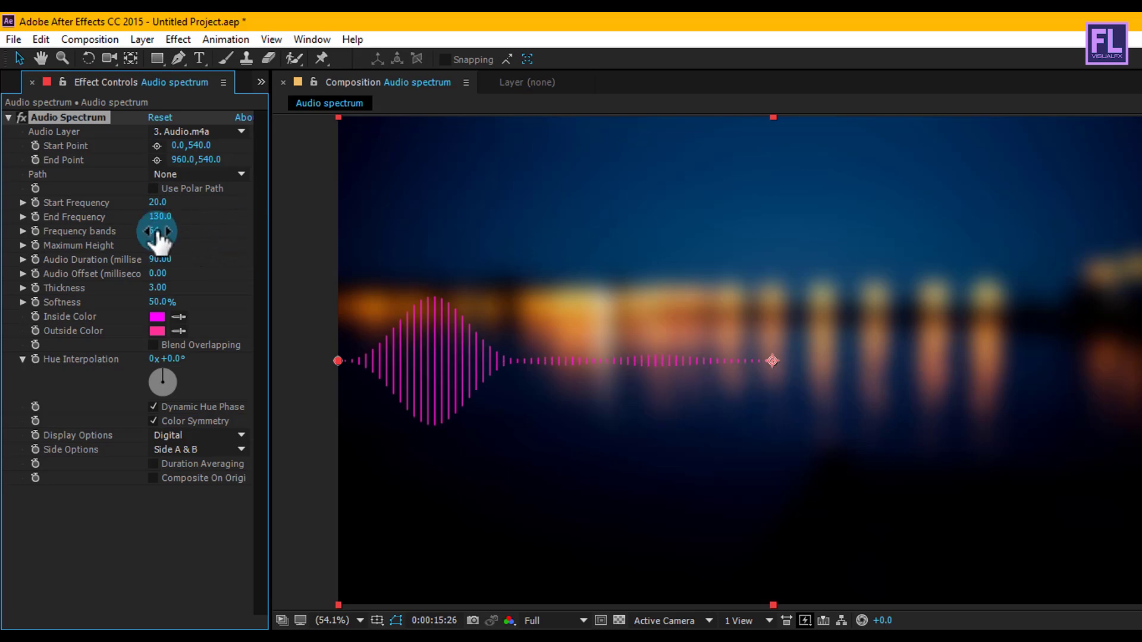
text(2000)
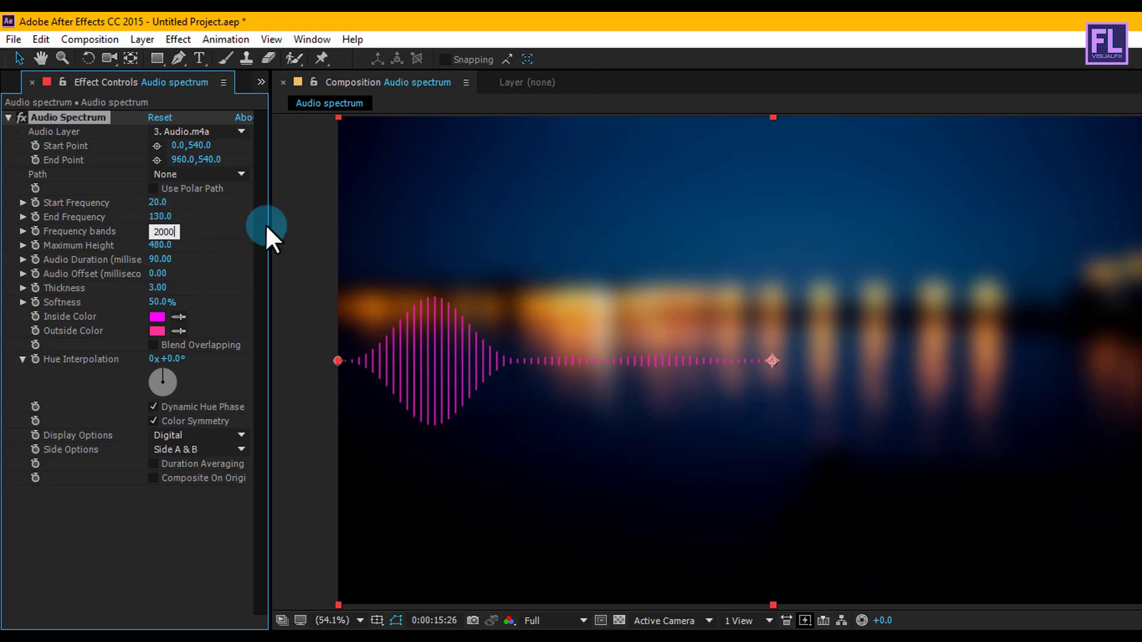
key(Return)
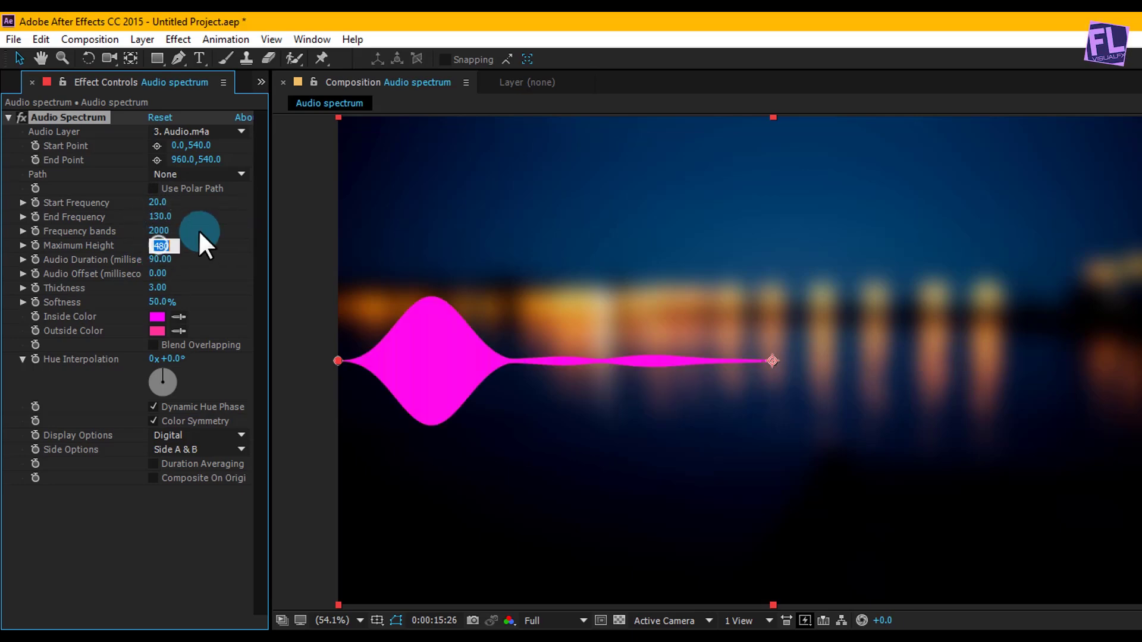
- Set the spectrum's maximum height to 1000 and its audio duration to 180 milliseconds
text(1000)
key(Return)
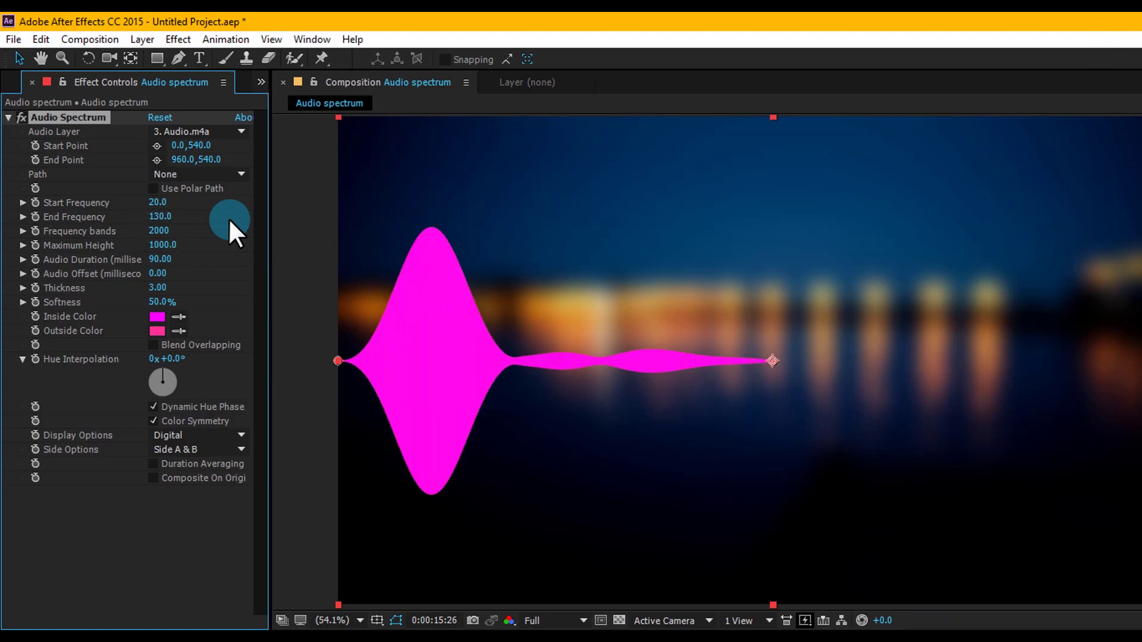
text(180)
key(Return)
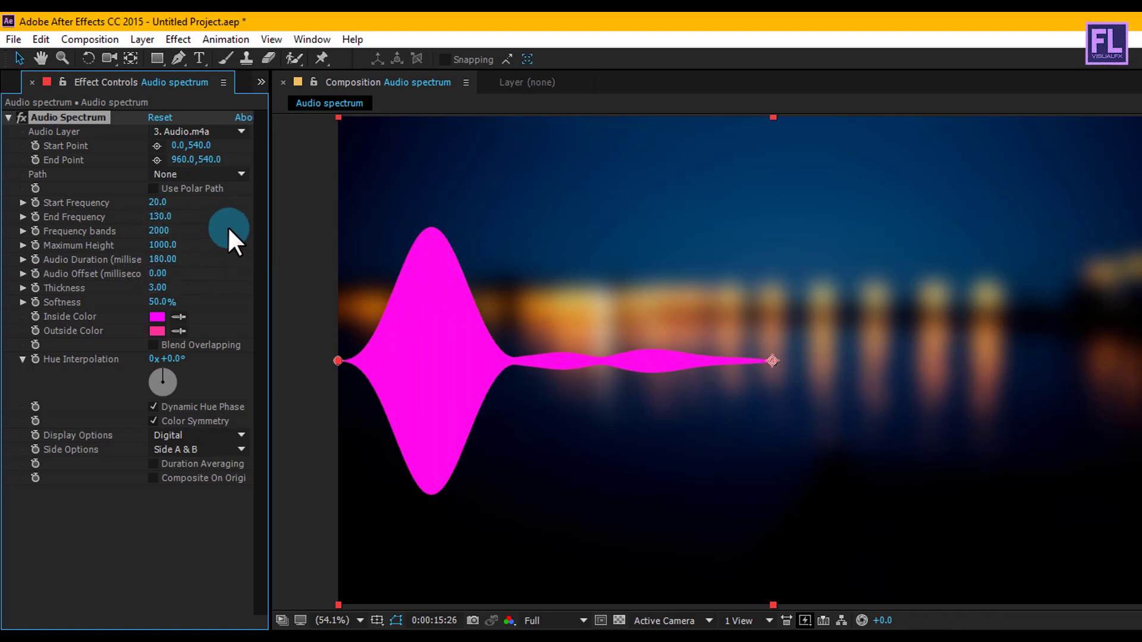
- Set the spectrum's audio offset to -20 milliseconds
click(162, 273)
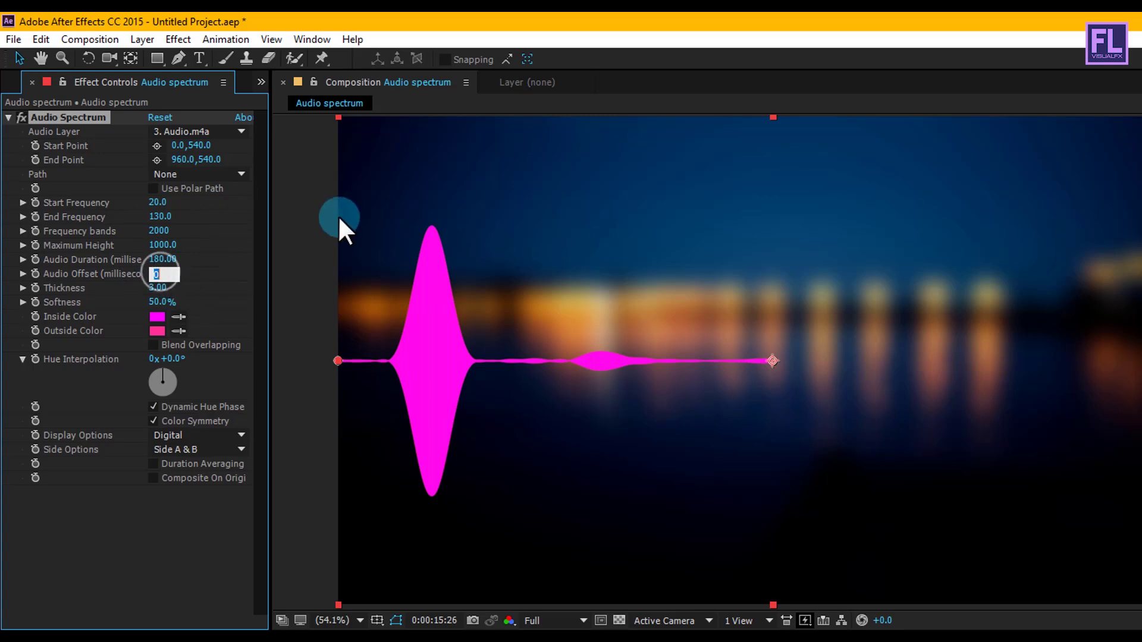
text(-20)
key(Return)
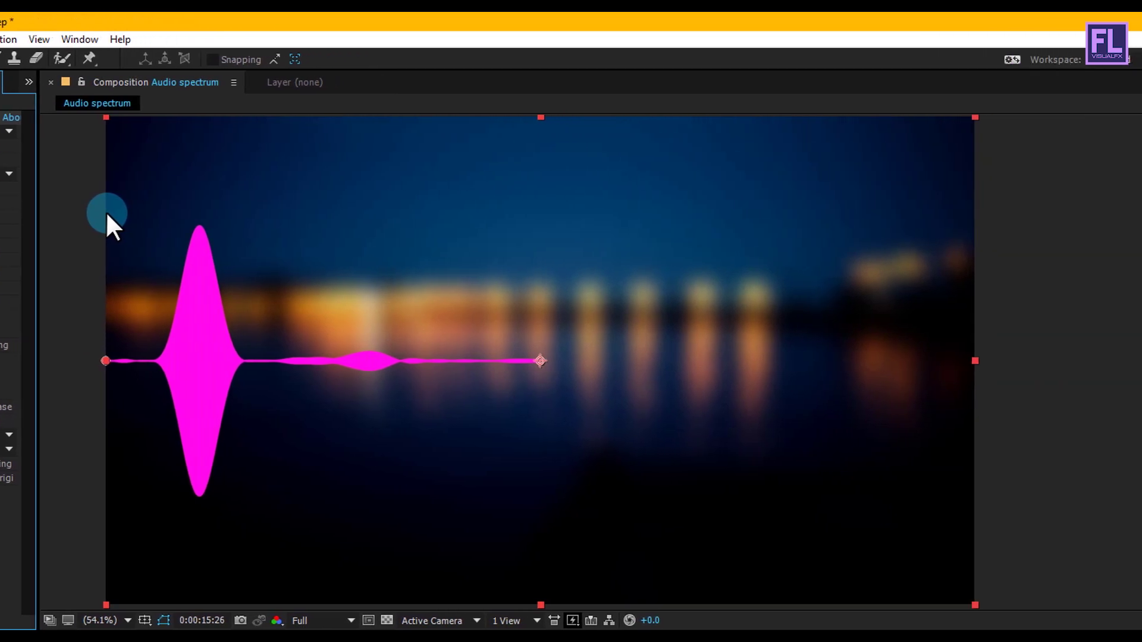
- Find the Polar Coordinates effect and apply it to the Audio spectrum layer
click(1127, 226)
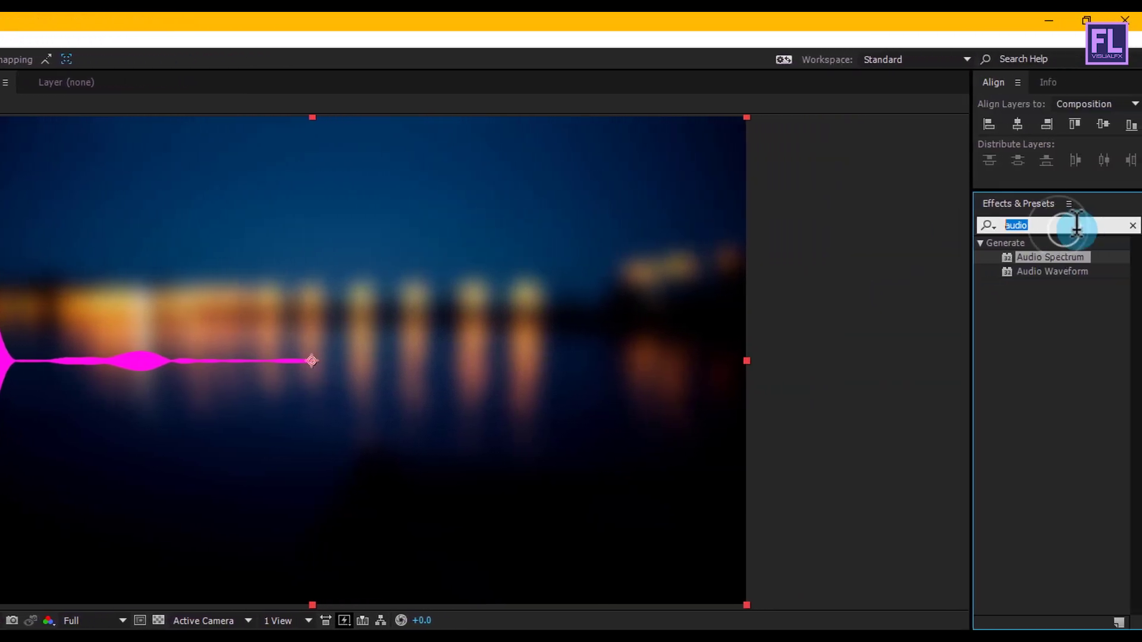
text(pola)
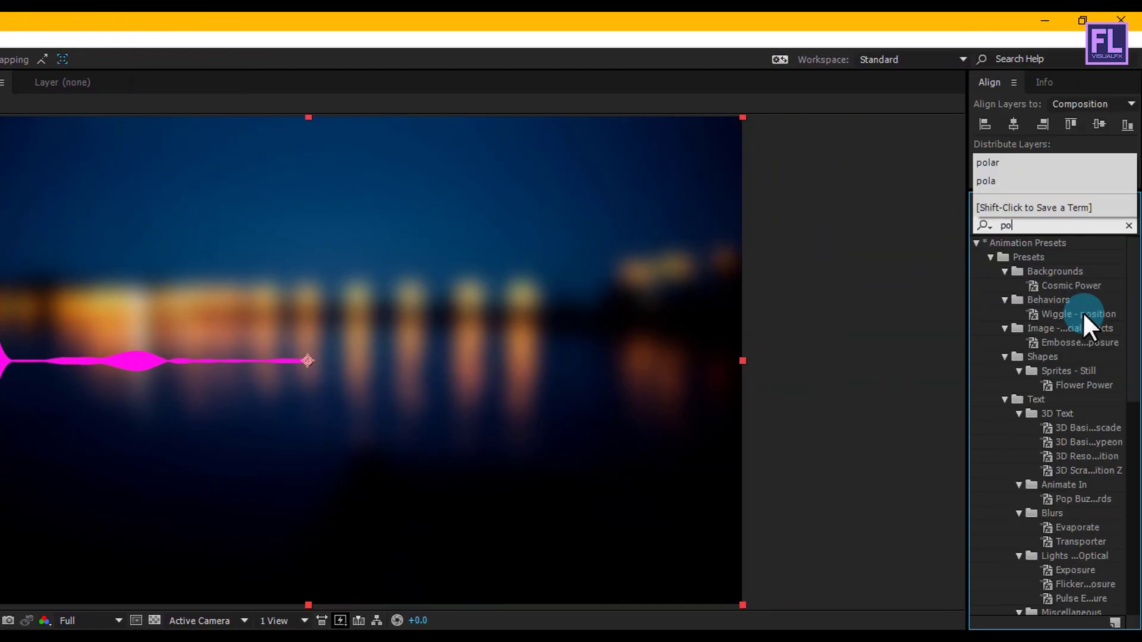
drag(1048, 256, 164, 466)
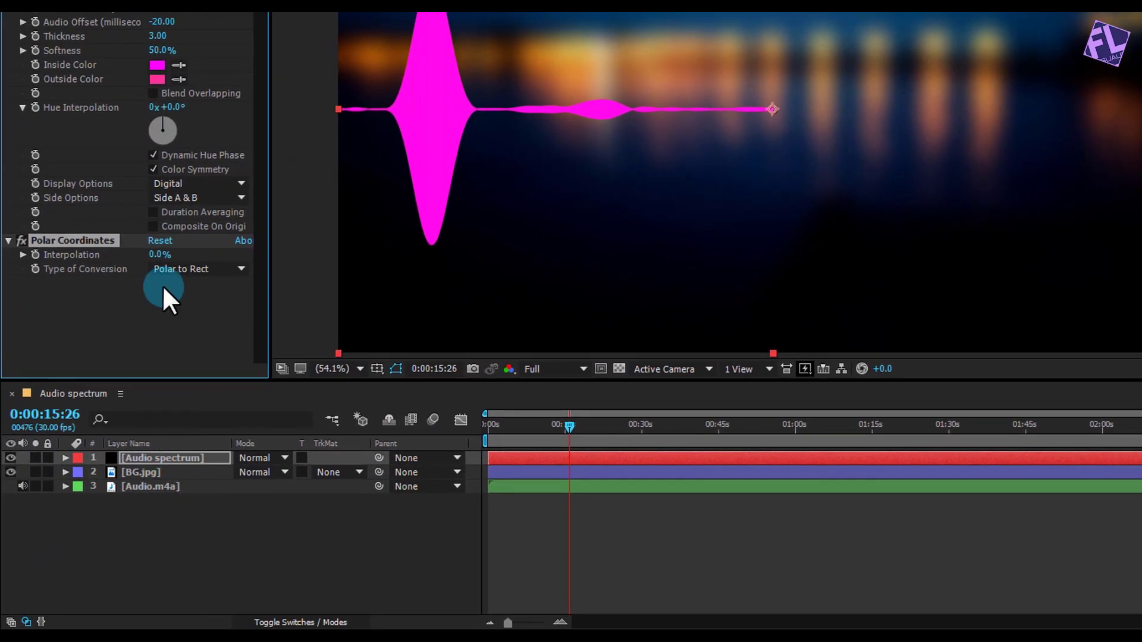
- Set the Polar Coordinates conversion type to Rect to Polar and its interpolation to 100%
click(172, 278)
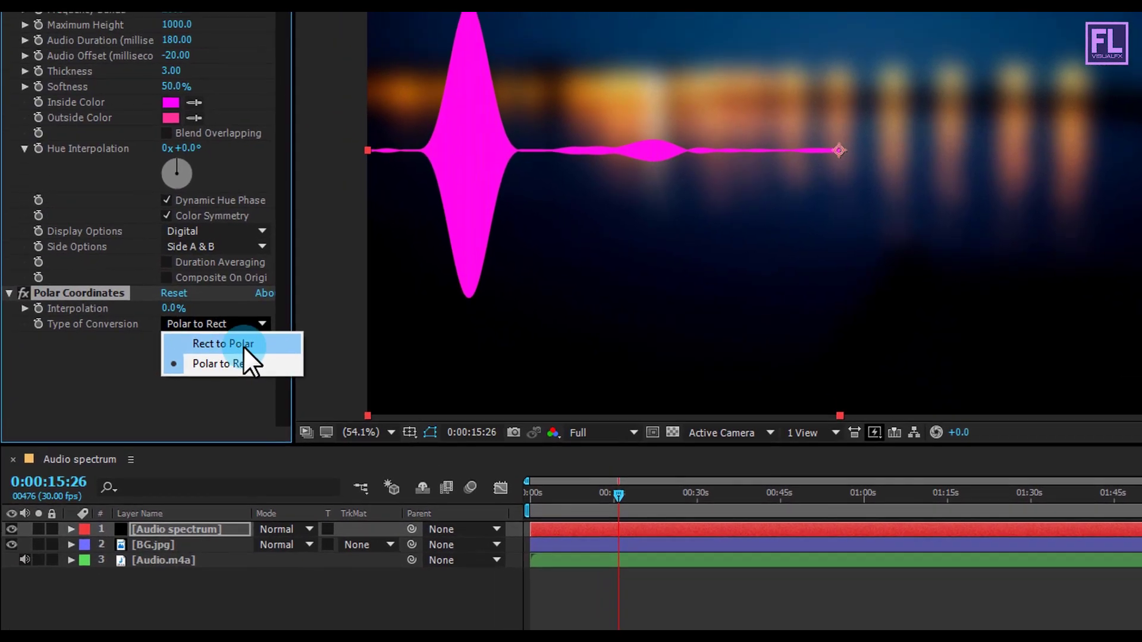
click(197, 313)
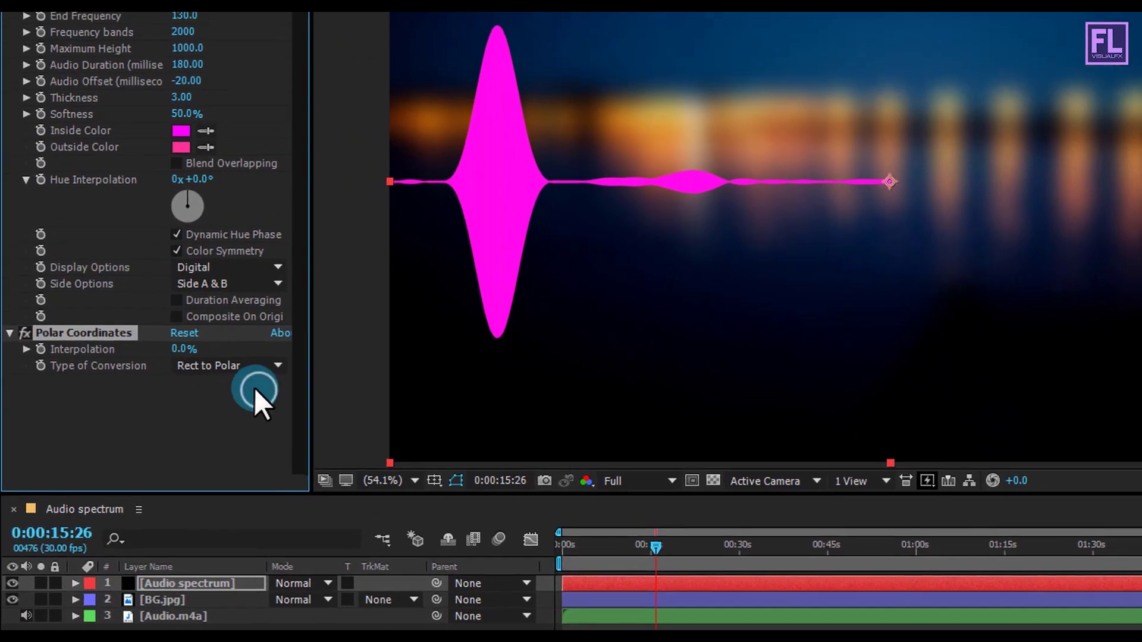
drag(168, 278, 208, 273)
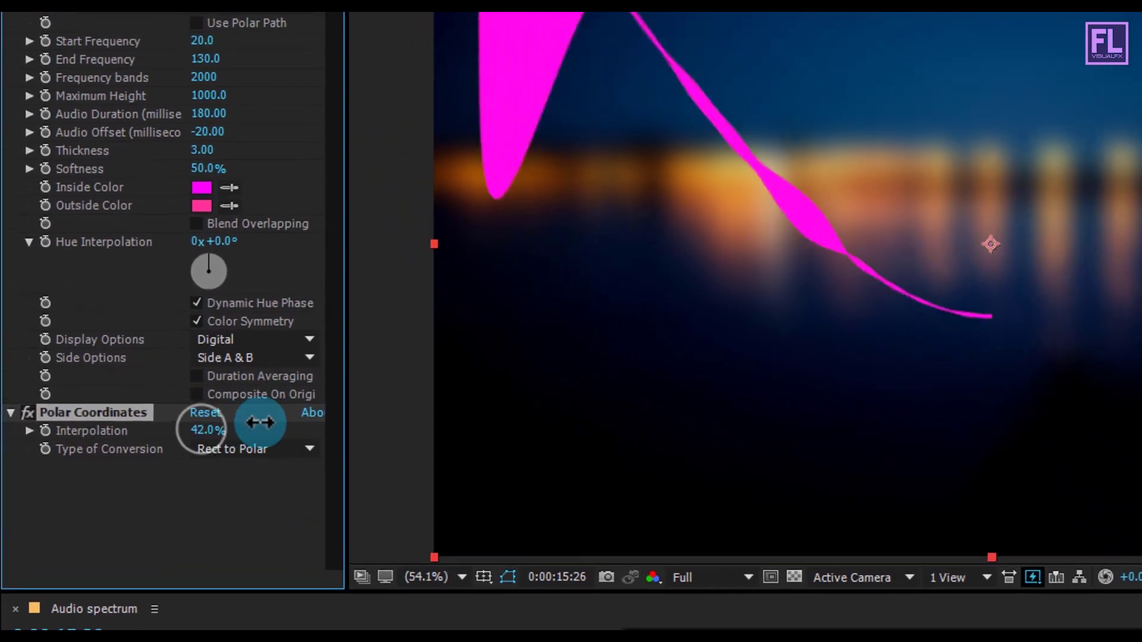
drag(260, 422, 563, 419)
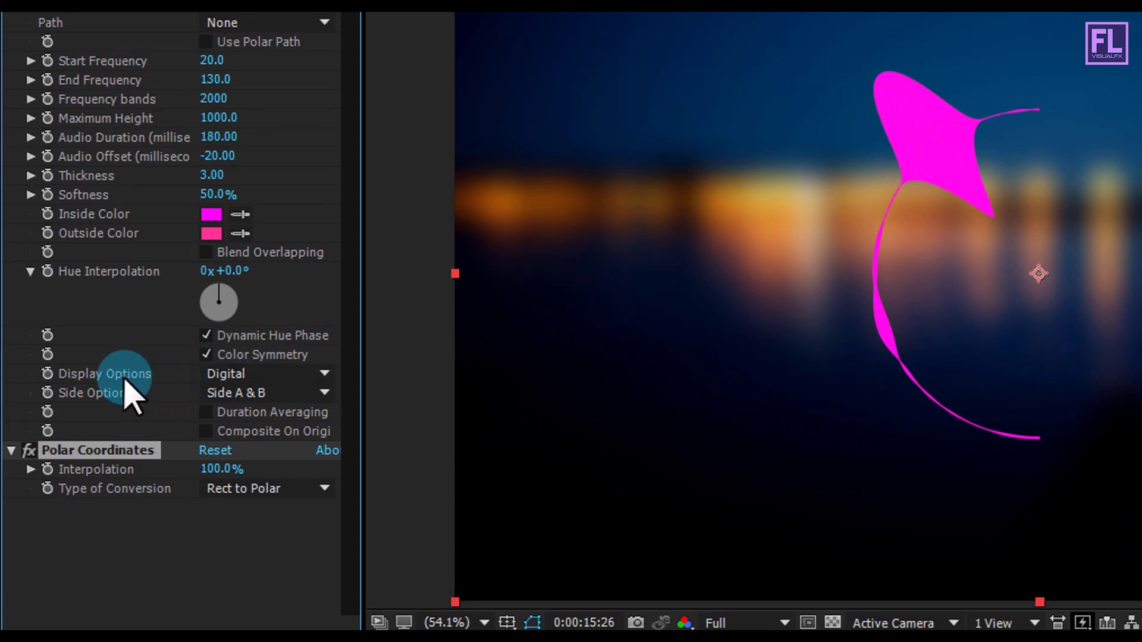
- Set the spectrum's side option to Side B and move the current time to 0:00:24:26
click(268, 391)
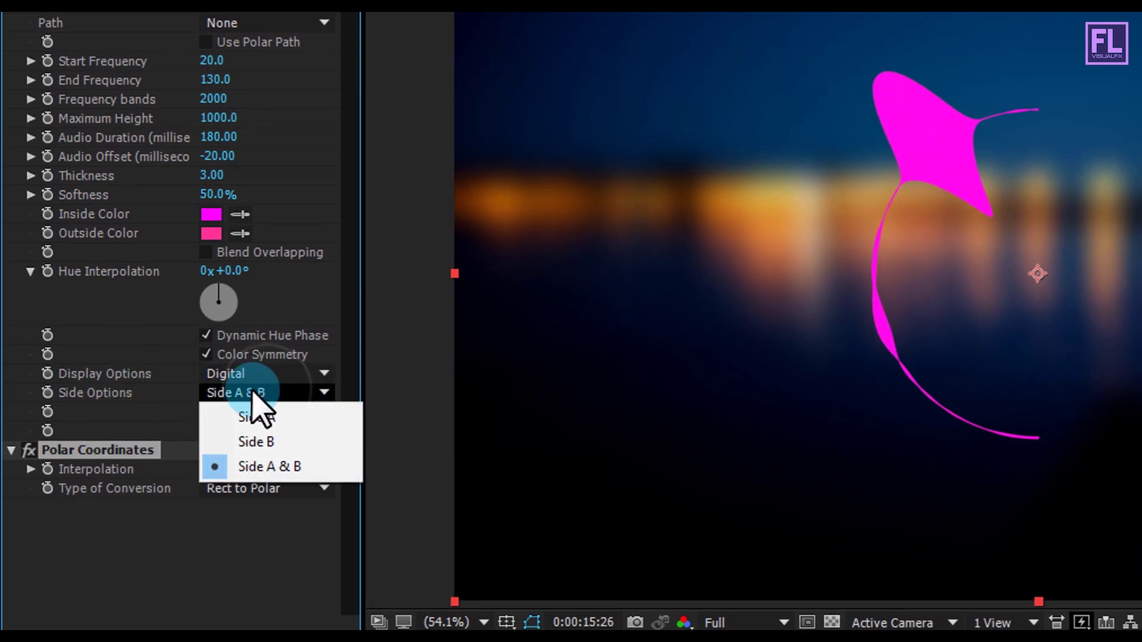
click(255, 442)
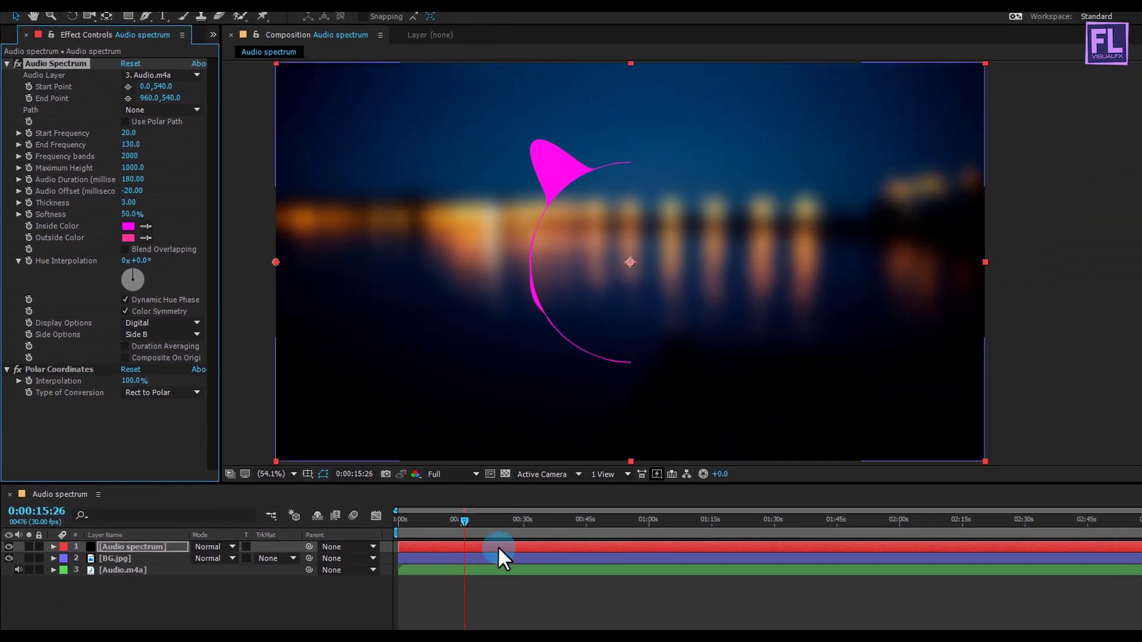
drag(575, 586, 604, 584)
drag(471, 510, 475, 509)
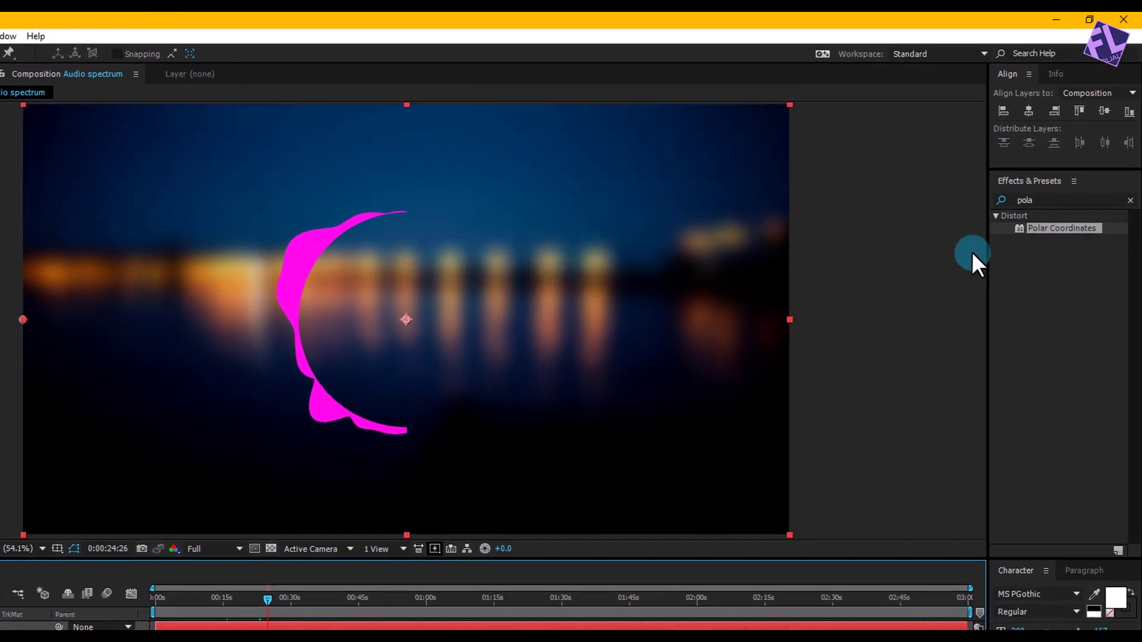
- Find the Mirror effect and apply it to the Audio spectrum layer
click(1071, 200)
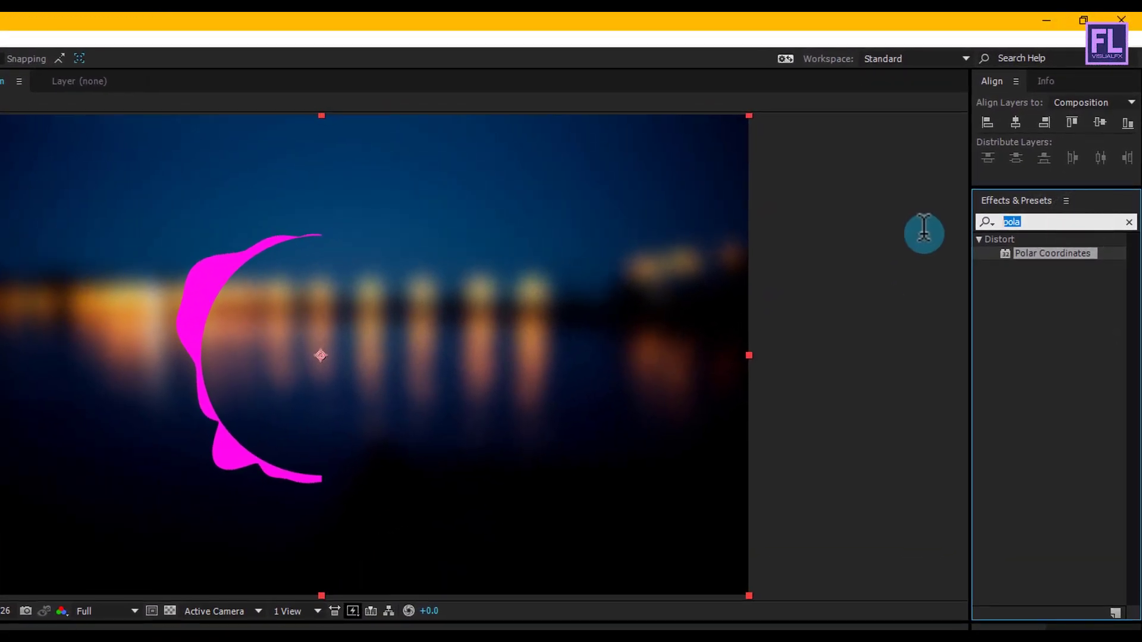
text(mi)
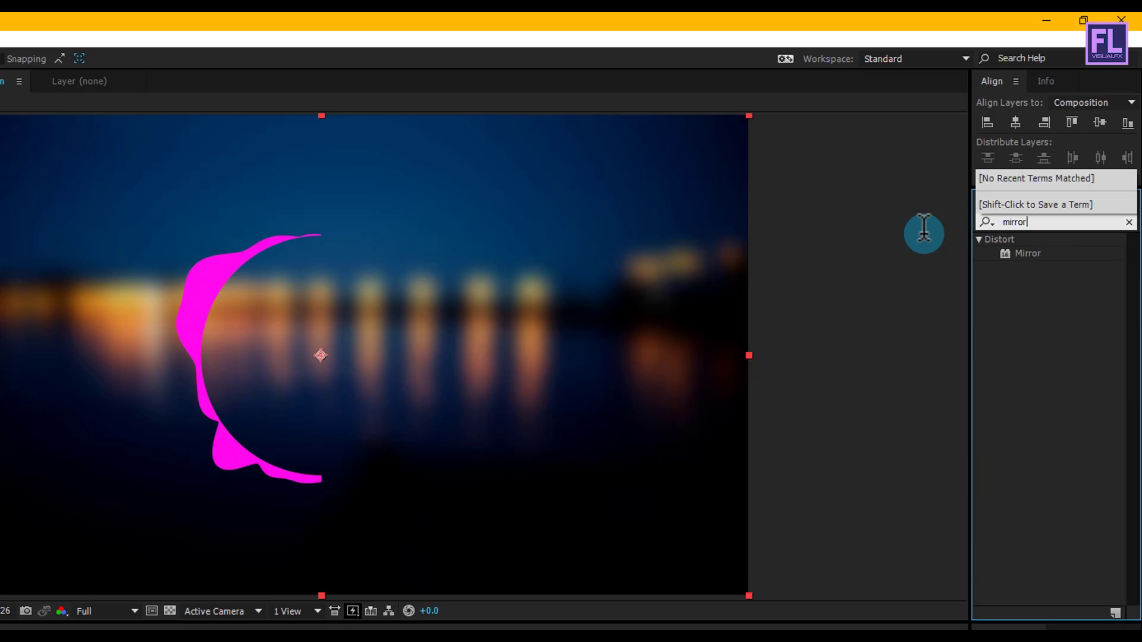
text(rror)
drag(1032, 252, 0, 558)
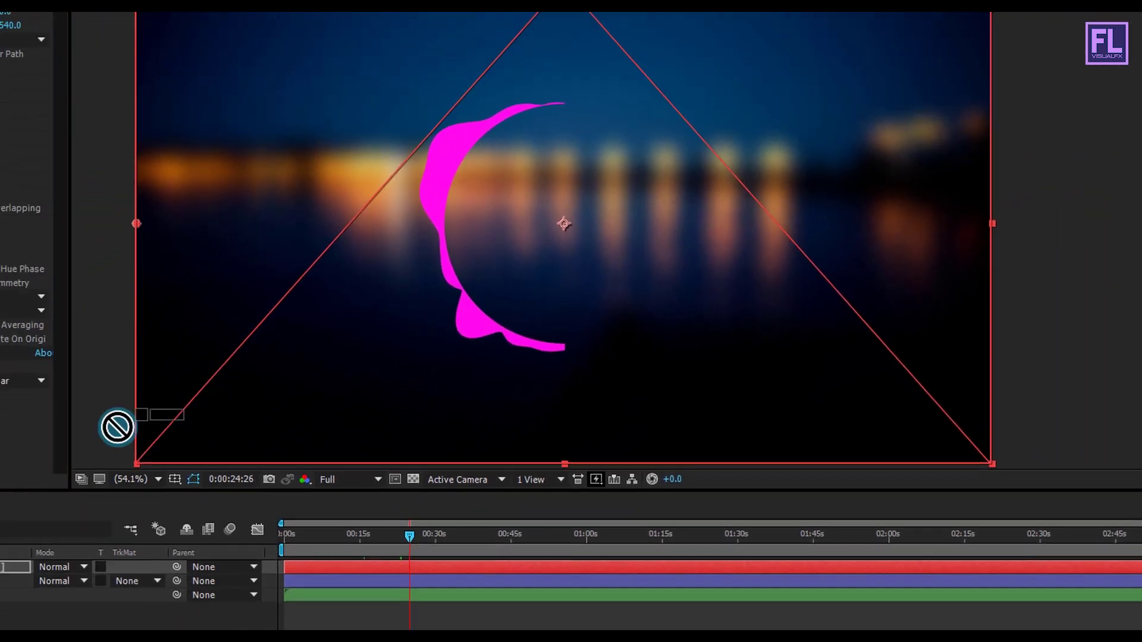
drag(117, 426, 0, 572)
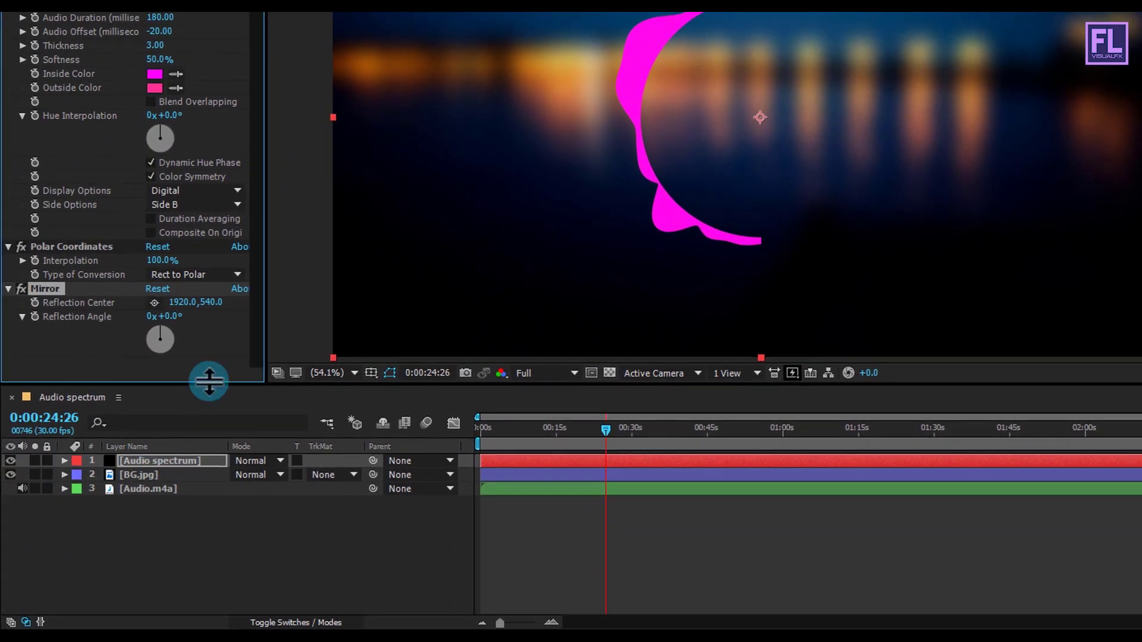
- Set the Mirror effect's reflection center to 960.0,540.0 to complete the circular spectrum
drag(180, 309, 101, 303)
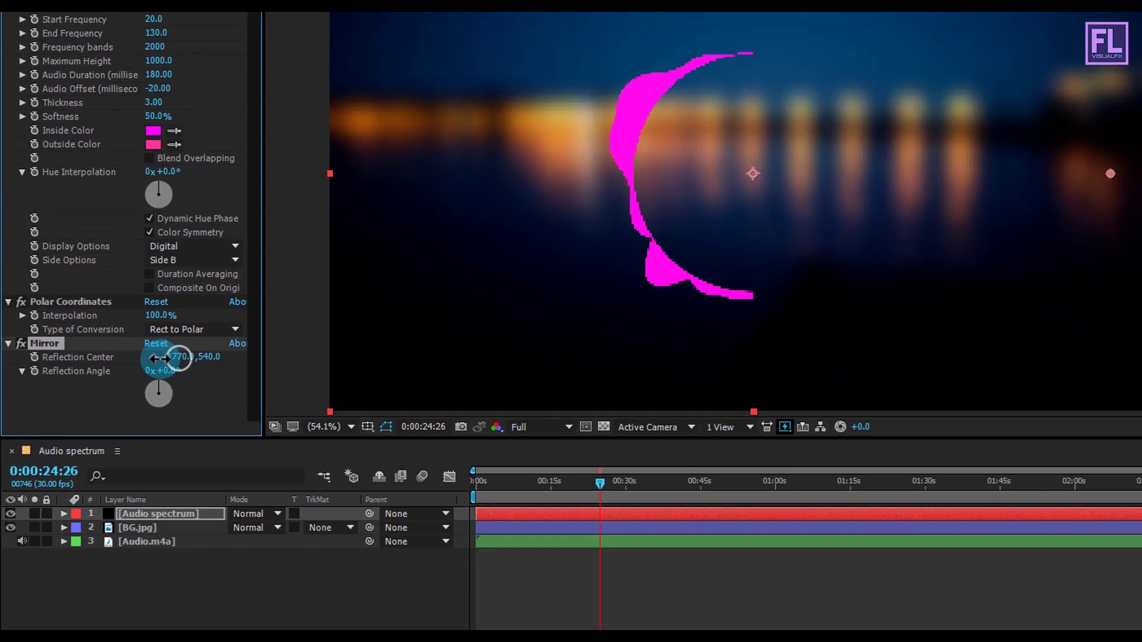
drag(97, 509, 128, 508)
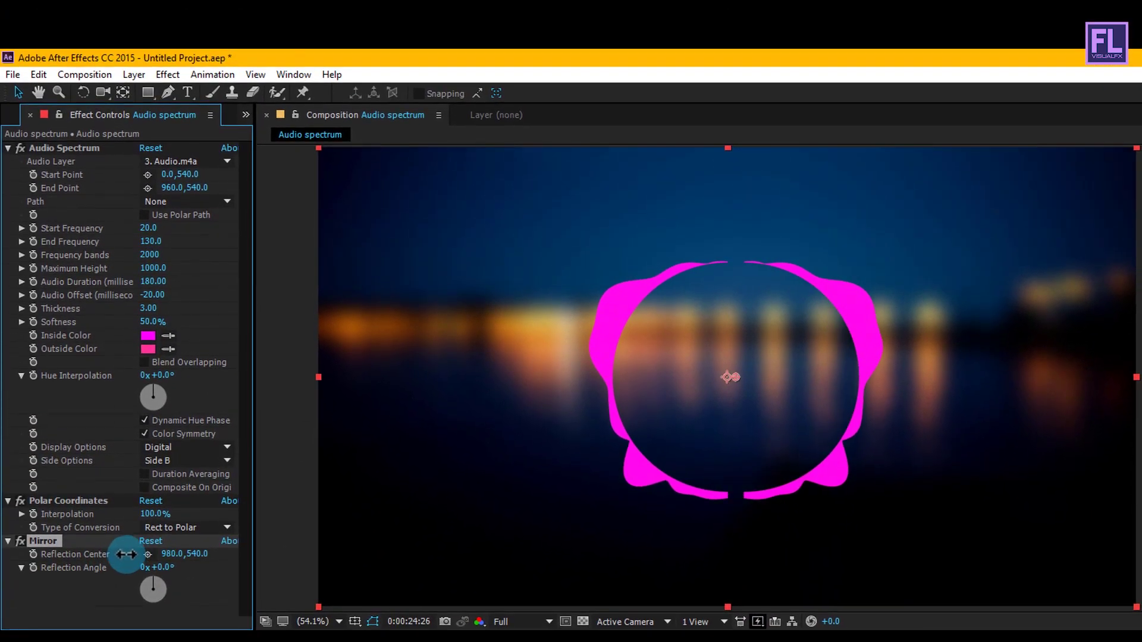
drag(120, 557, 119, 558)
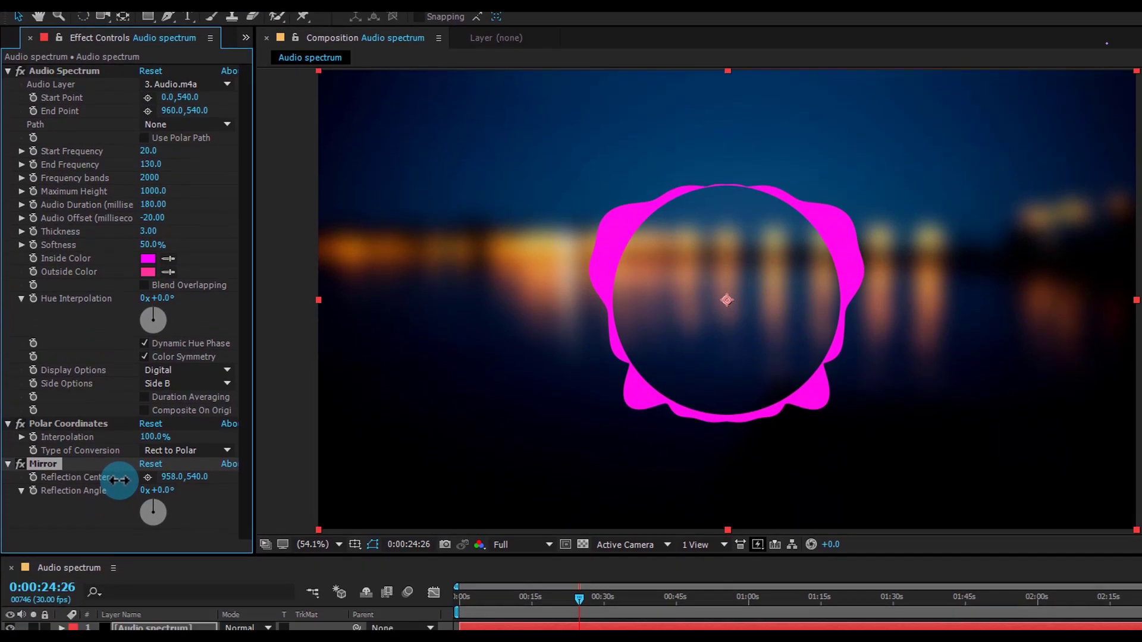
drag(119, 479, 120, 480)
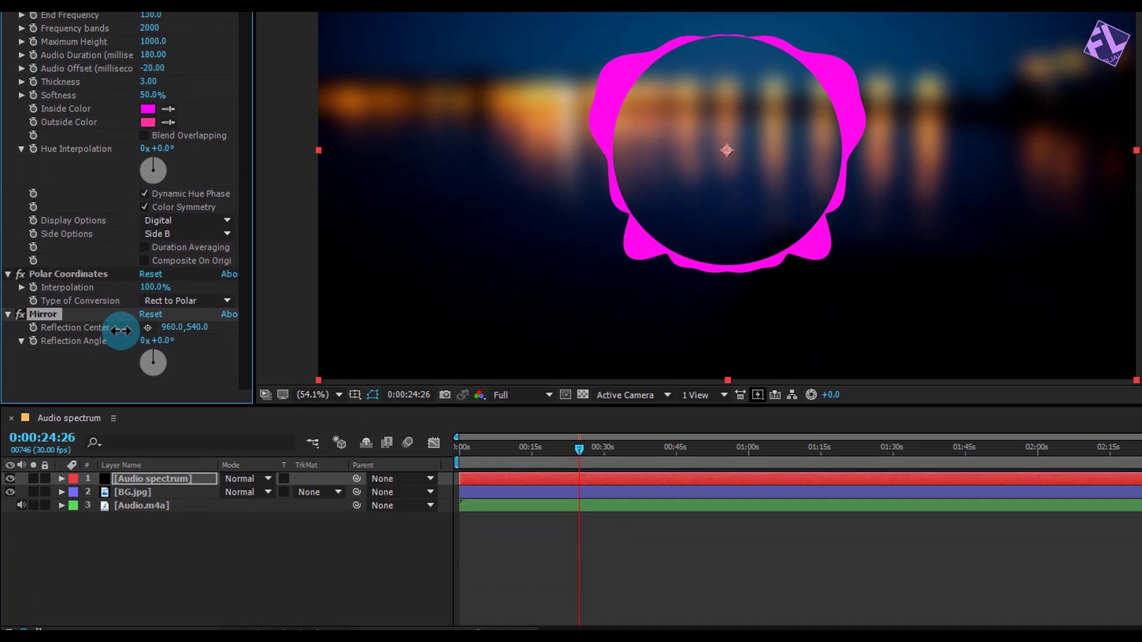
drag(671, 199, 672, 195)
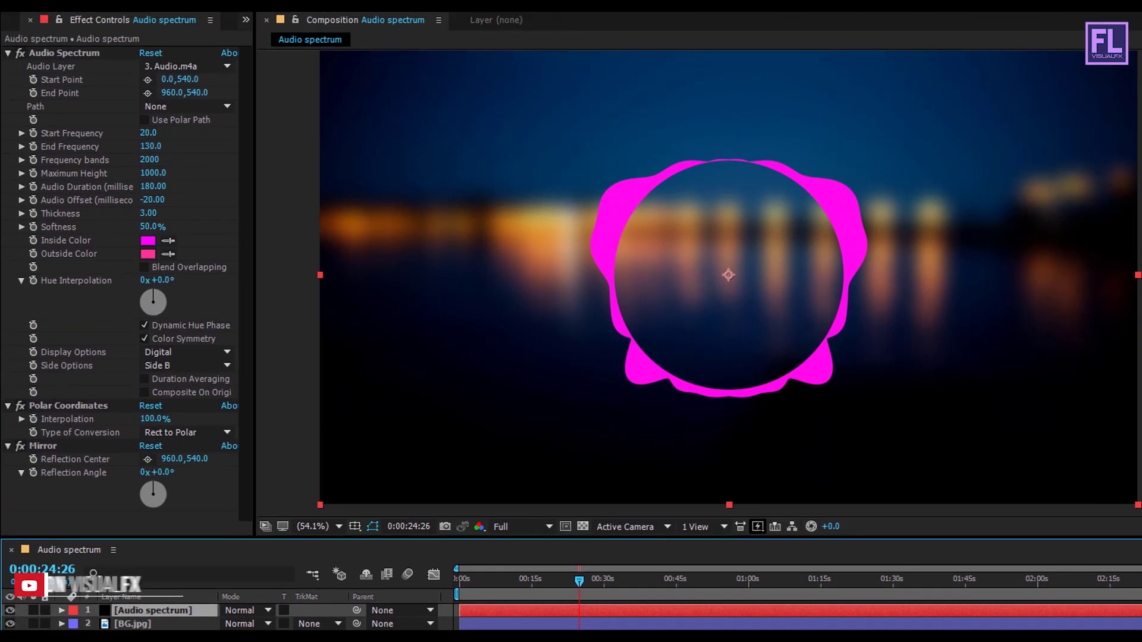
- Apply the 4-Color Gradient generate effect to the Audio spectrum layer
click(168, 29)
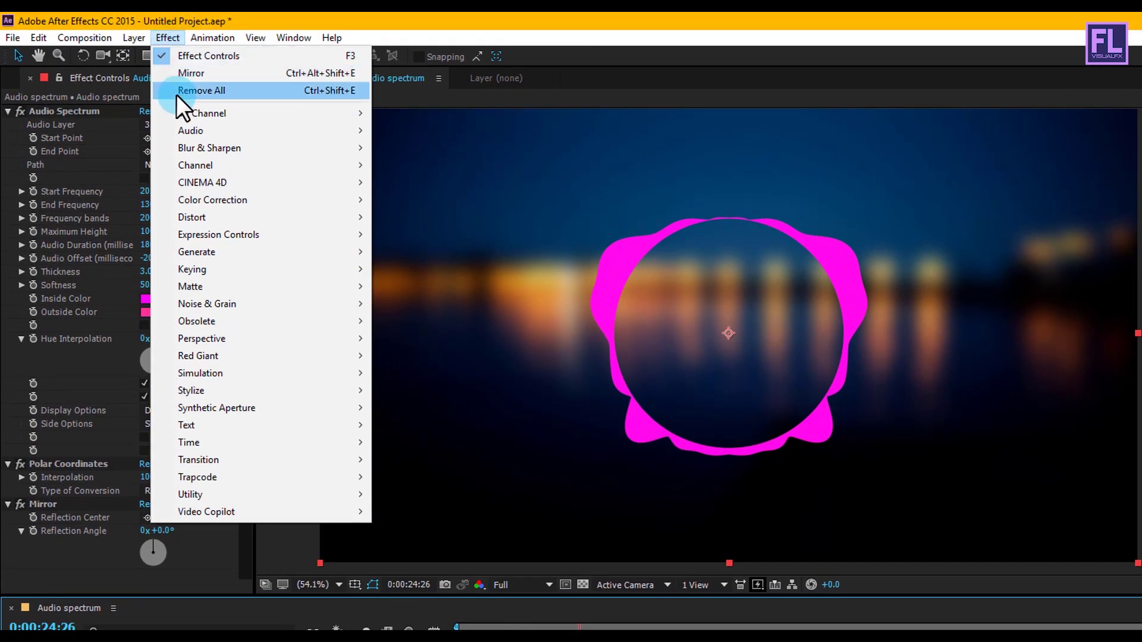
mouse_move(310, 252)
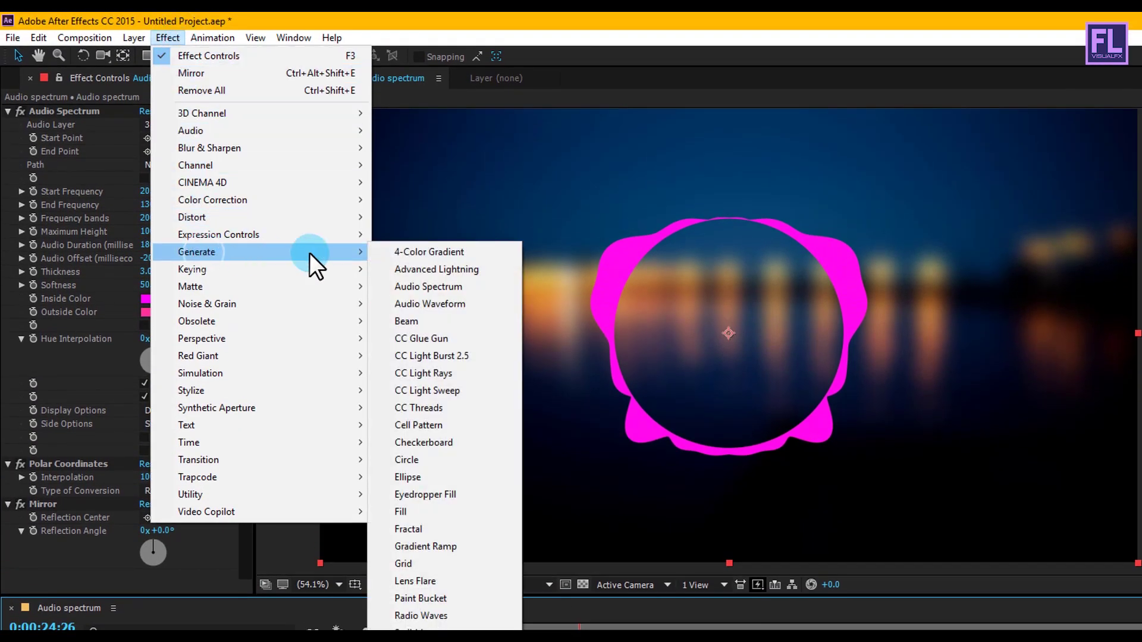
click(402, 255)
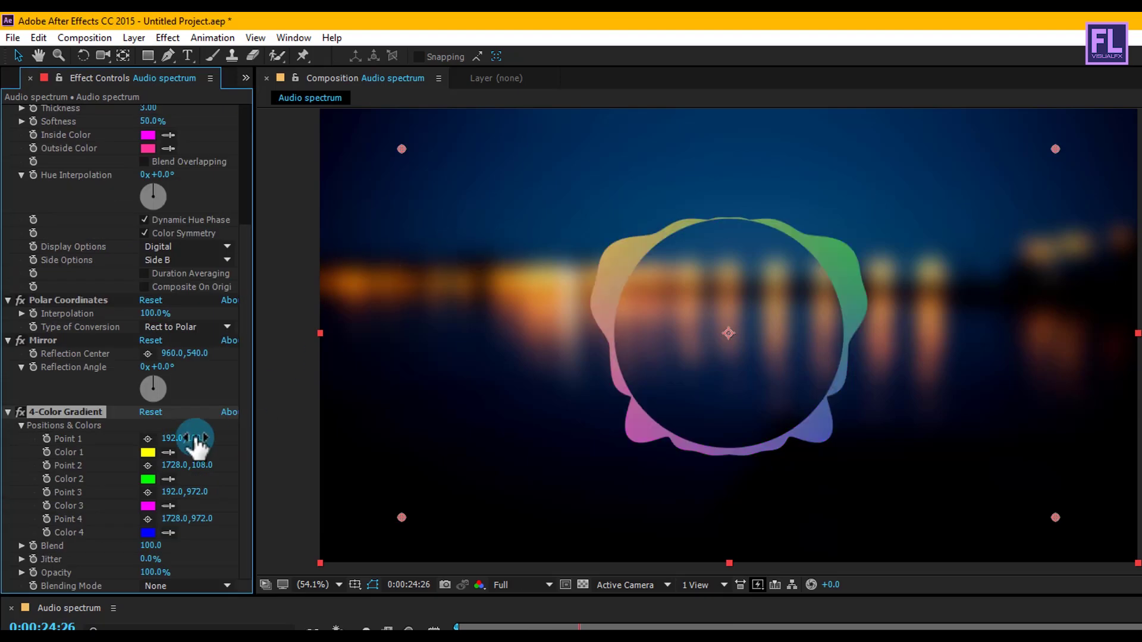
- Change the gradient's Color 1 to cyan, 00FFF0
click(147, 452)
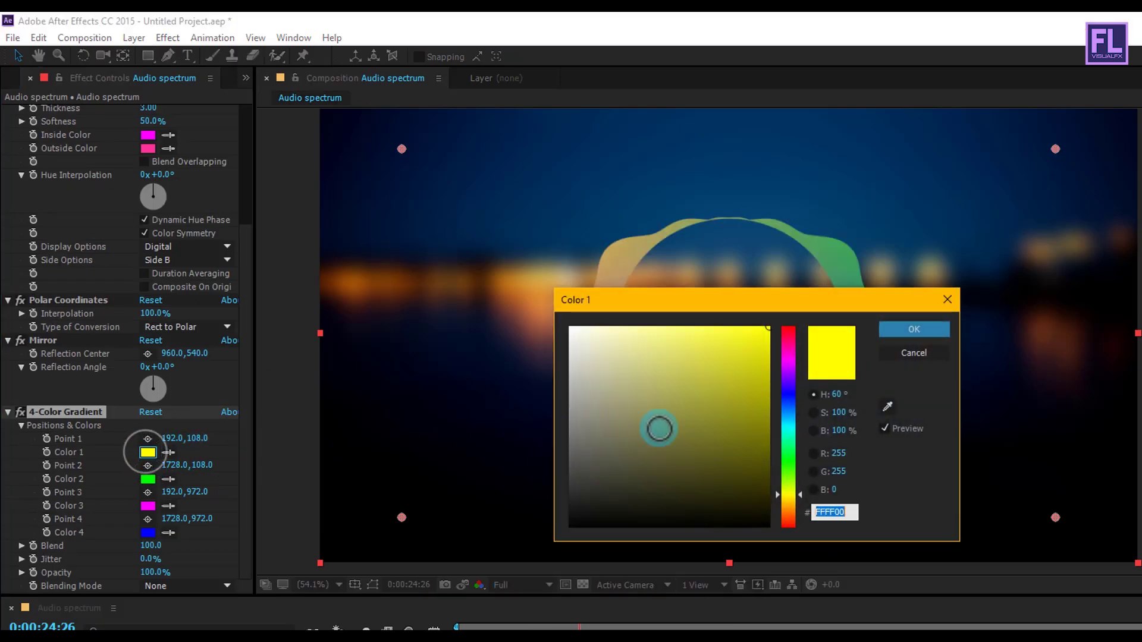
drag(794, 451, 794, 427)
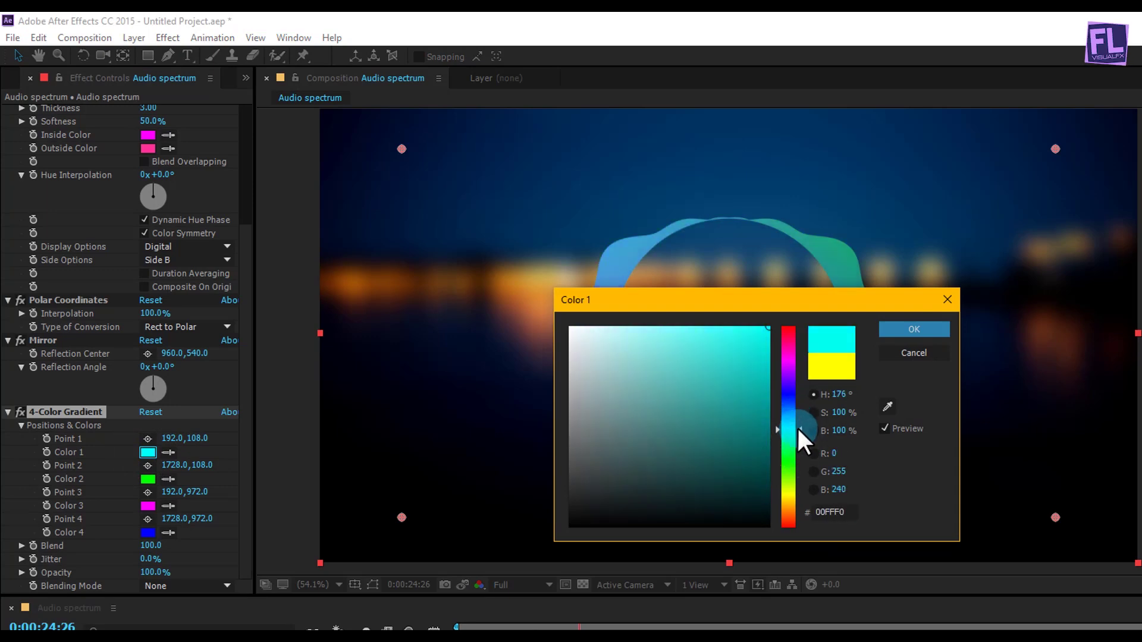
click(903, 336)
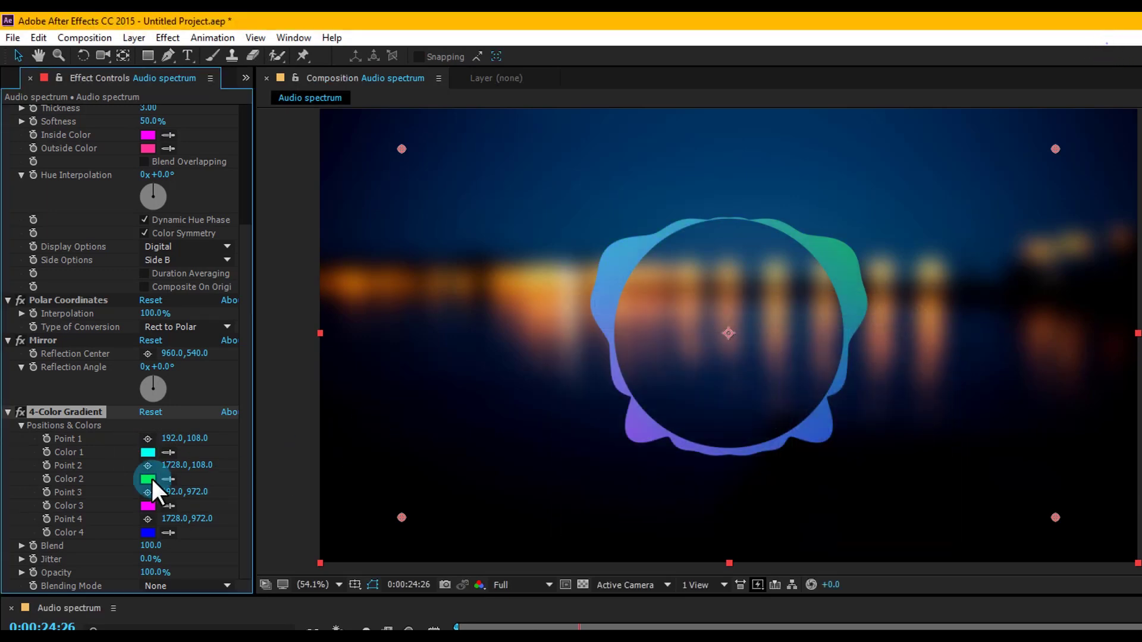
- Change the gradient's Color 2 to blue
click(148, 479)
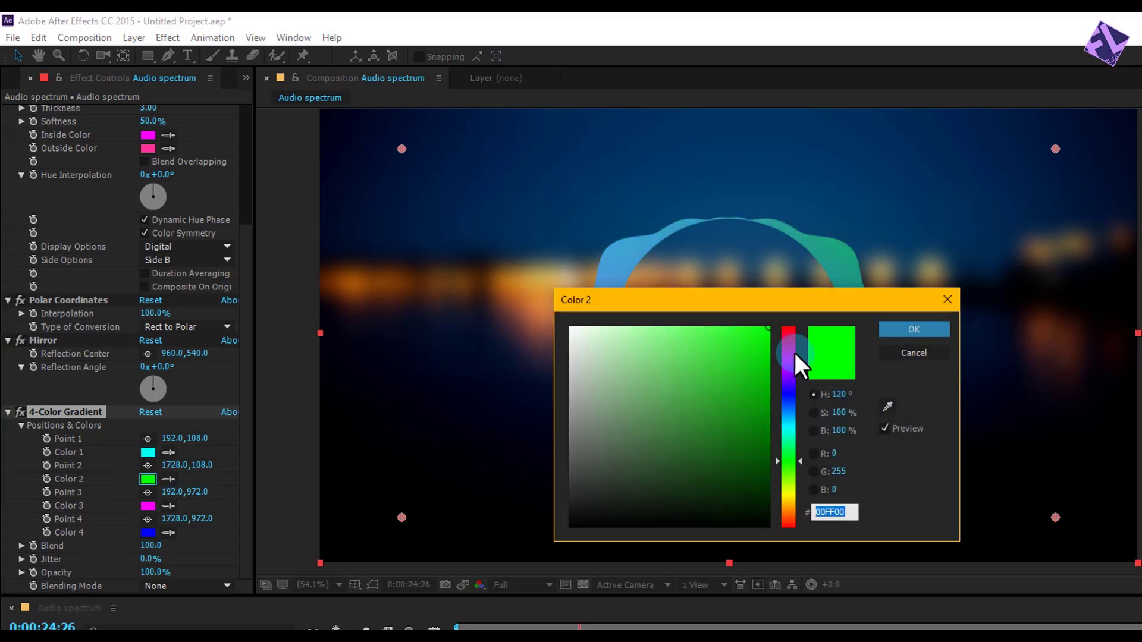
drag(793, 348, 792, 400)
click(920, 329)
- Change the gradient's Color 3 to magenta, FF00F0
click(147, 505)
drag(791, 357, 773, 356)
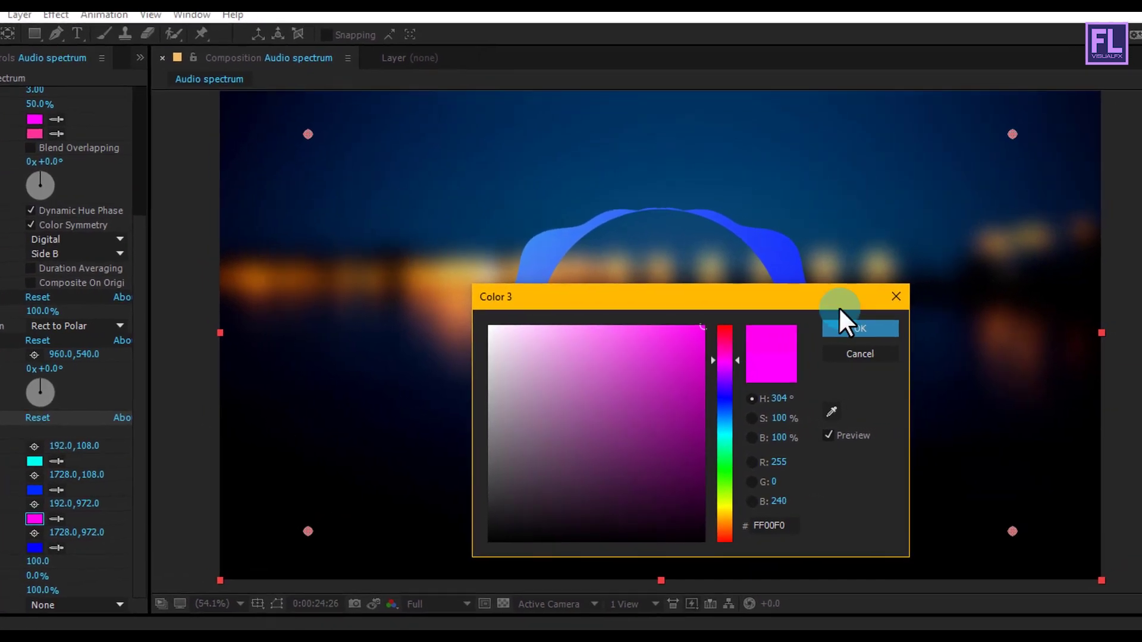
click(897, 328)
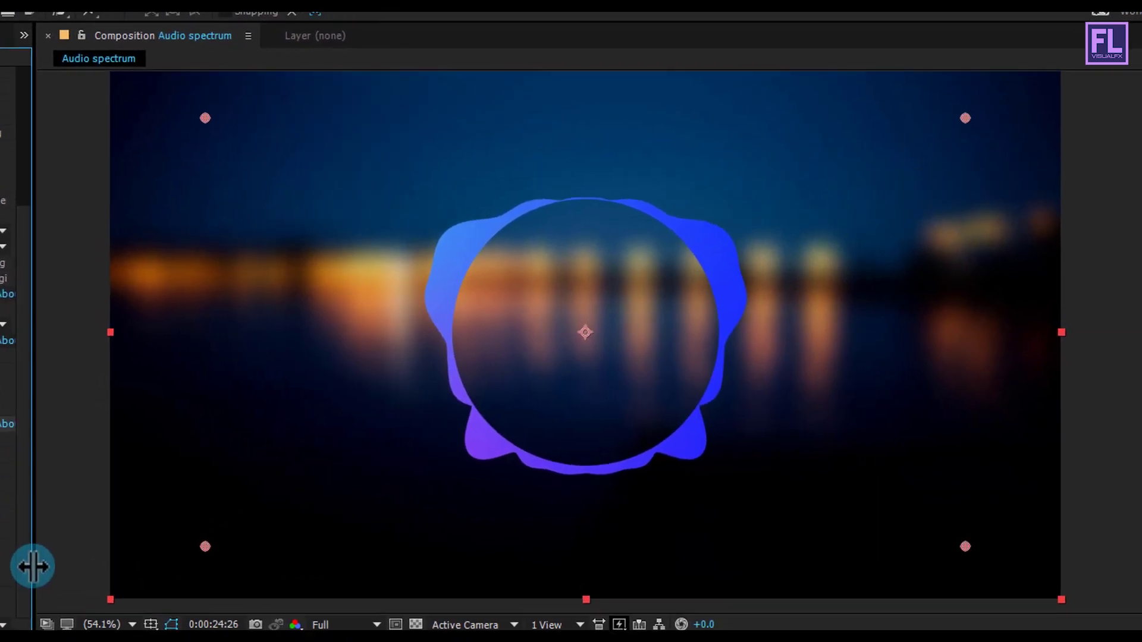
- Move the gradient's Point 1 to about 658,326, Point 2 to about 1619,127, Point 3 to about 723,739 and Point 4 to about 1752,954
drag(190, 114, 391, 217)
drag(162, 549, 416, 444)
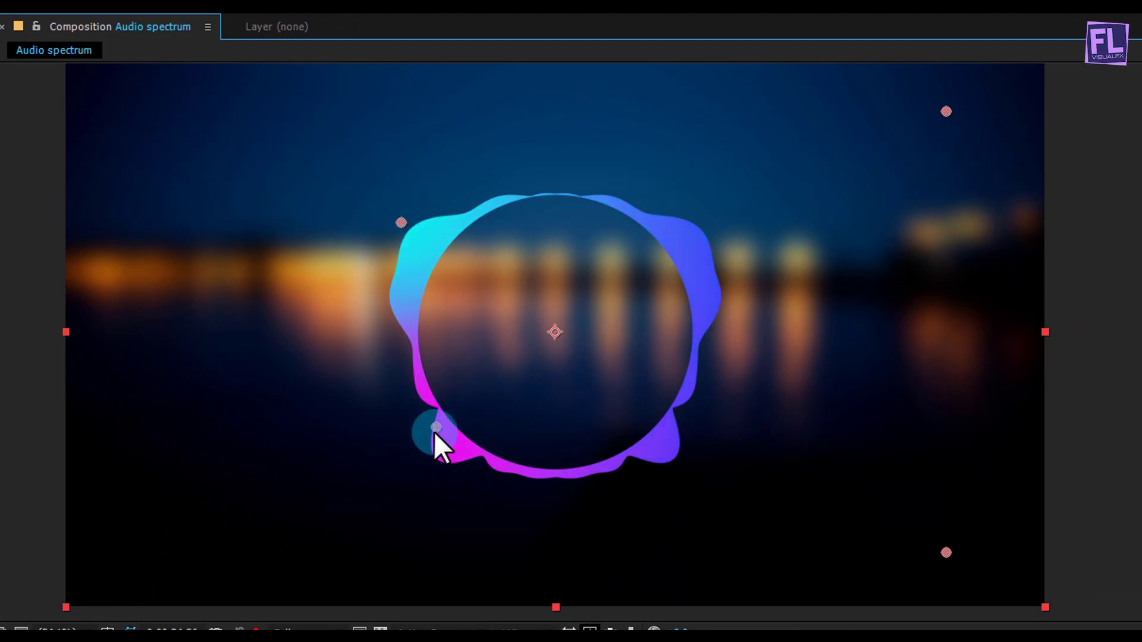
mouse_move(947, 552)
mouse_down()
mouse_move(1059, 553)
mouse_move(900, 465)
mouse_move(957, 542)
mouse_up()
drag(945, 111, 890, 120)
key(space)
drag(749, 168, 757, 168)
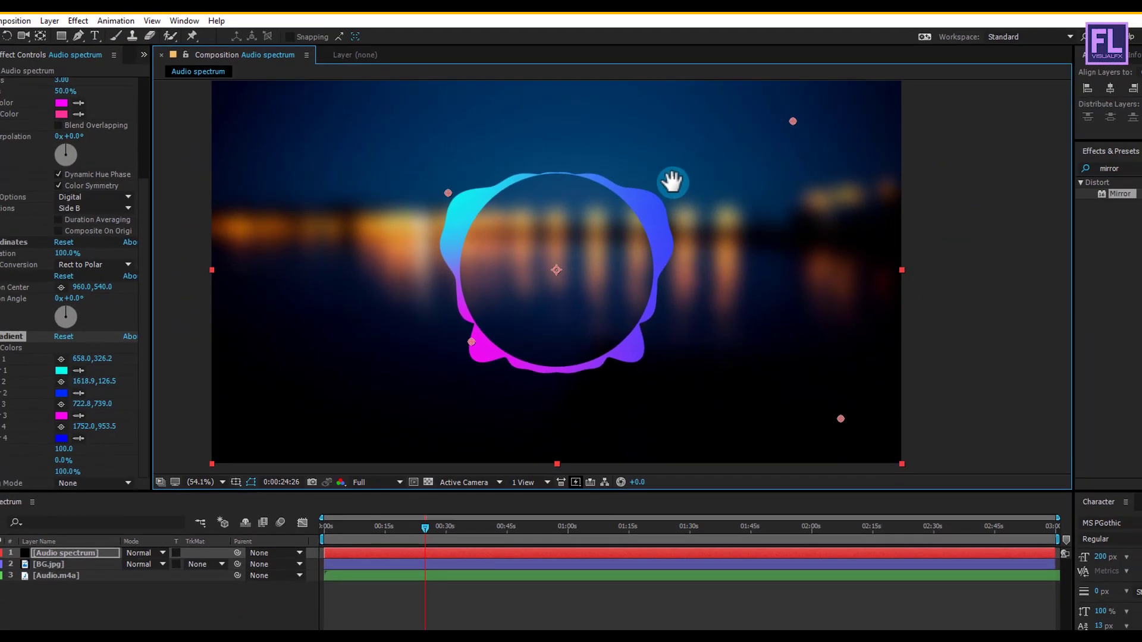
drag(610, 191, 654, 198)
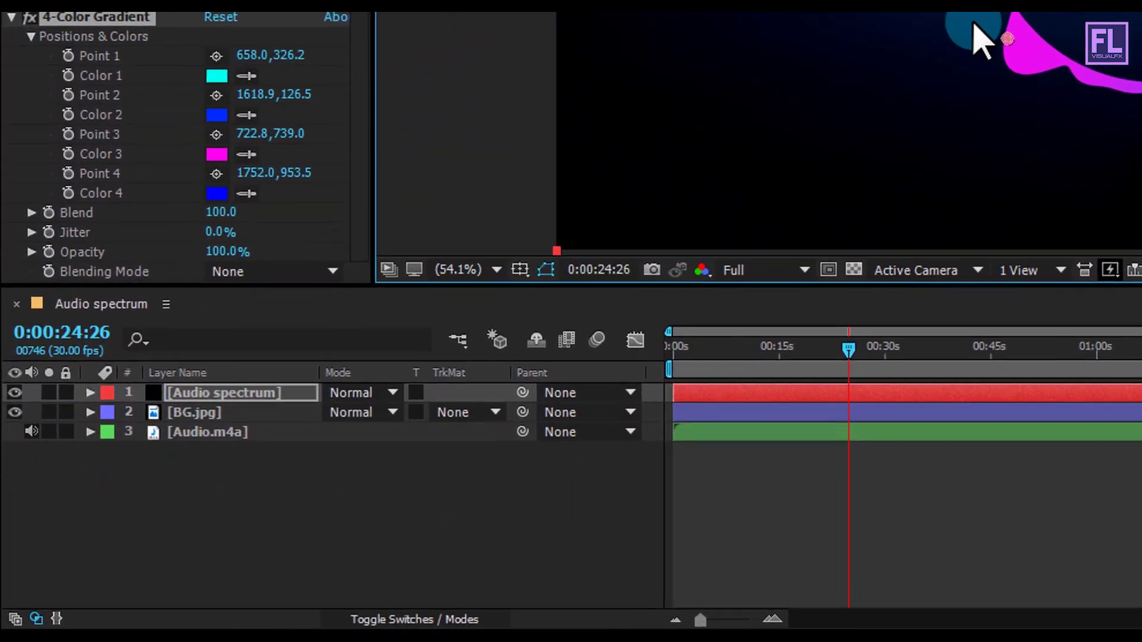
- Duplicate the Audio spectrum layer in the composition
click(148, 463)
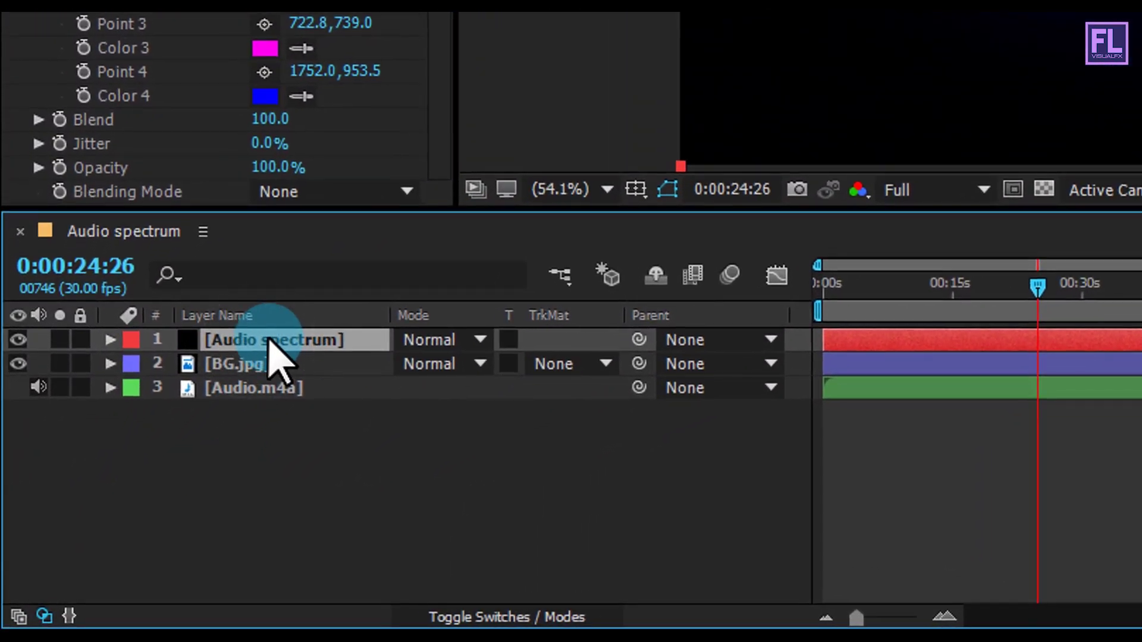
key(ctrl+d)
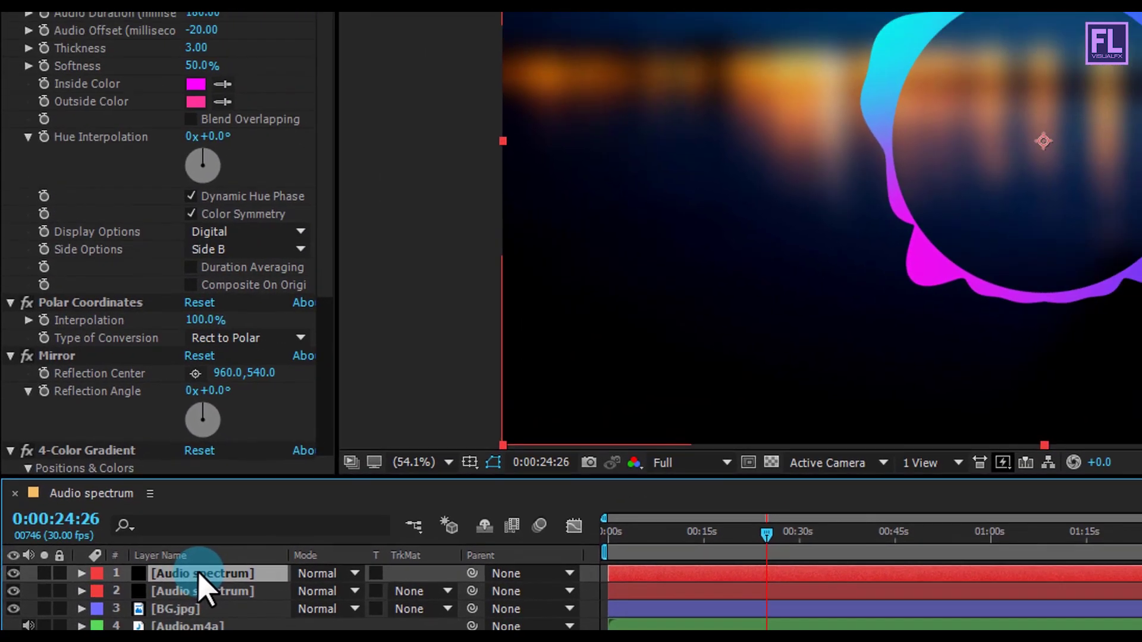
click(196, 13)
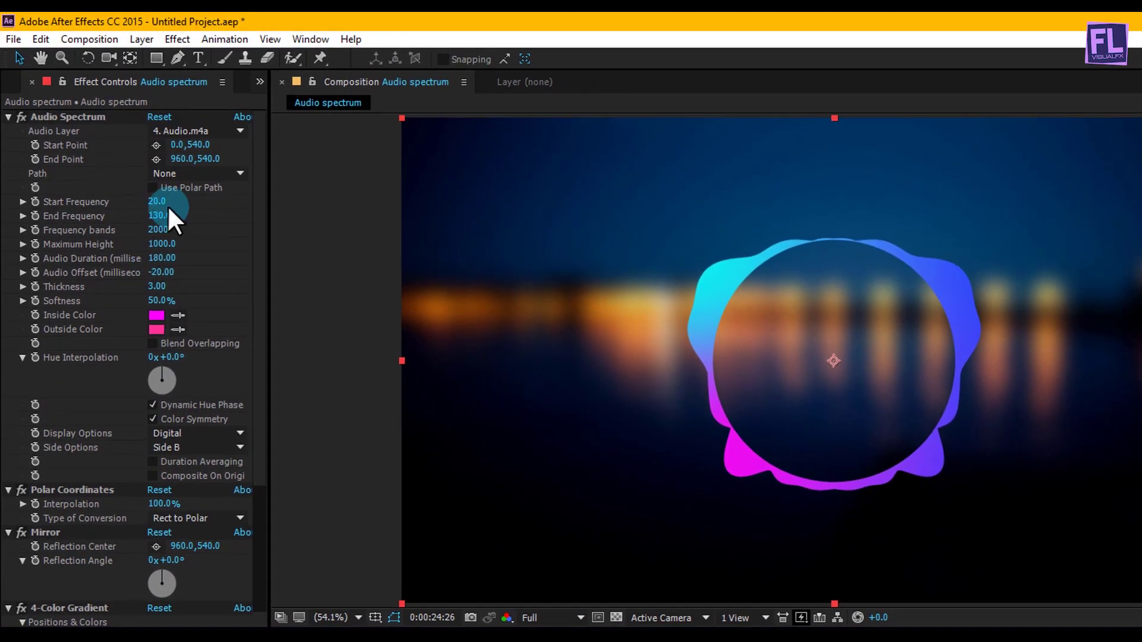
- Set the duplicated spectrum's frequency bands to 150 and its maximum height to 990
click(159, 230)
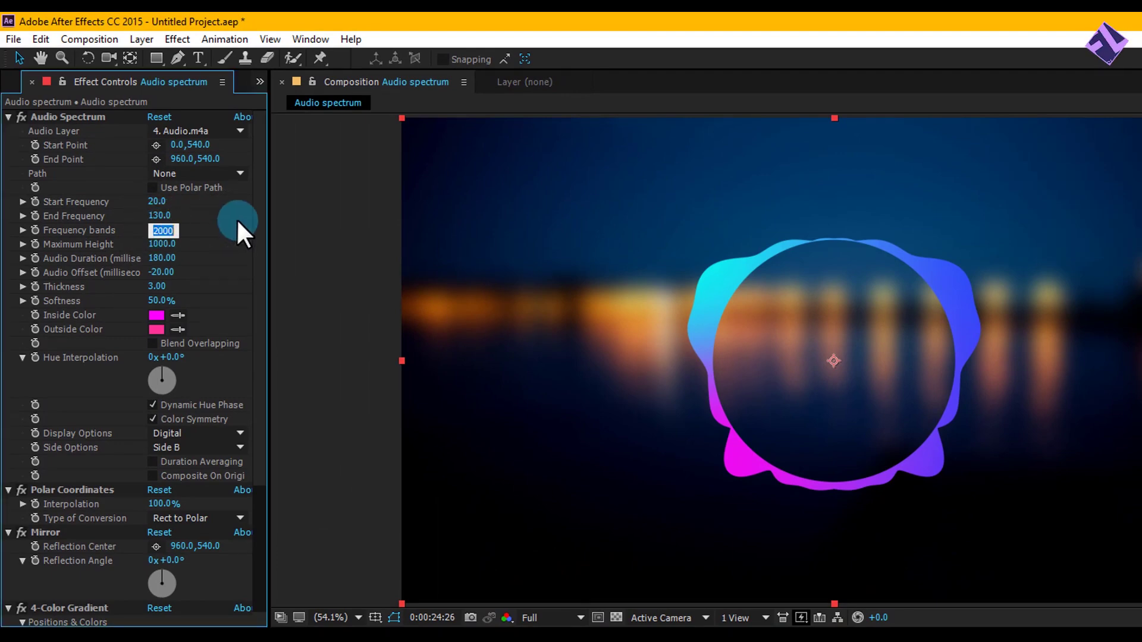
text(150)
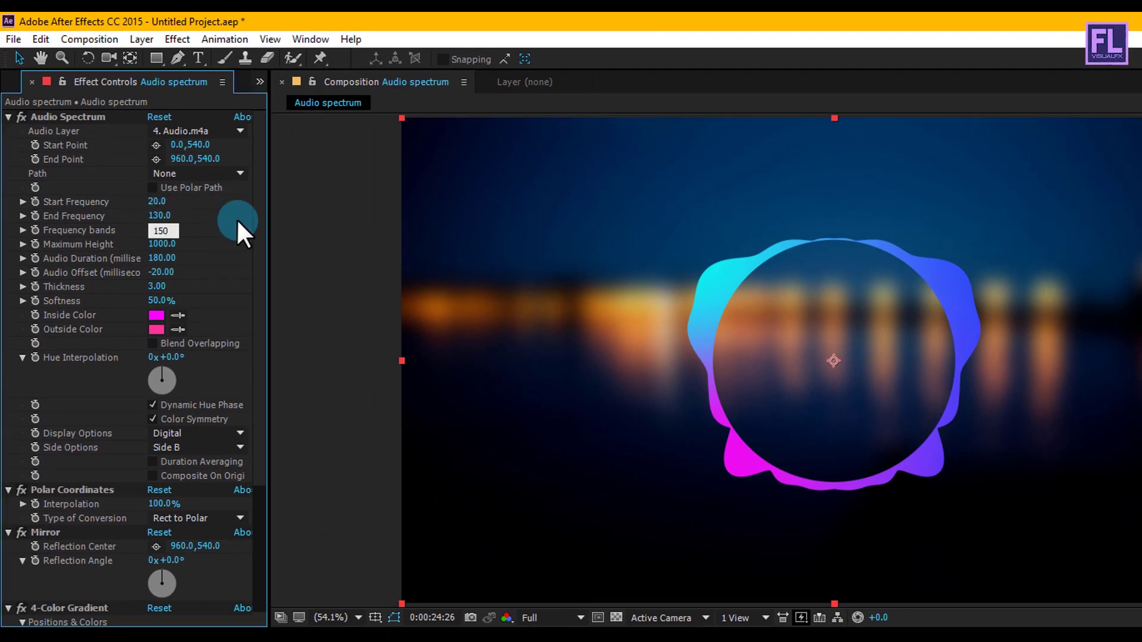
key(Return)
click(160, 244)
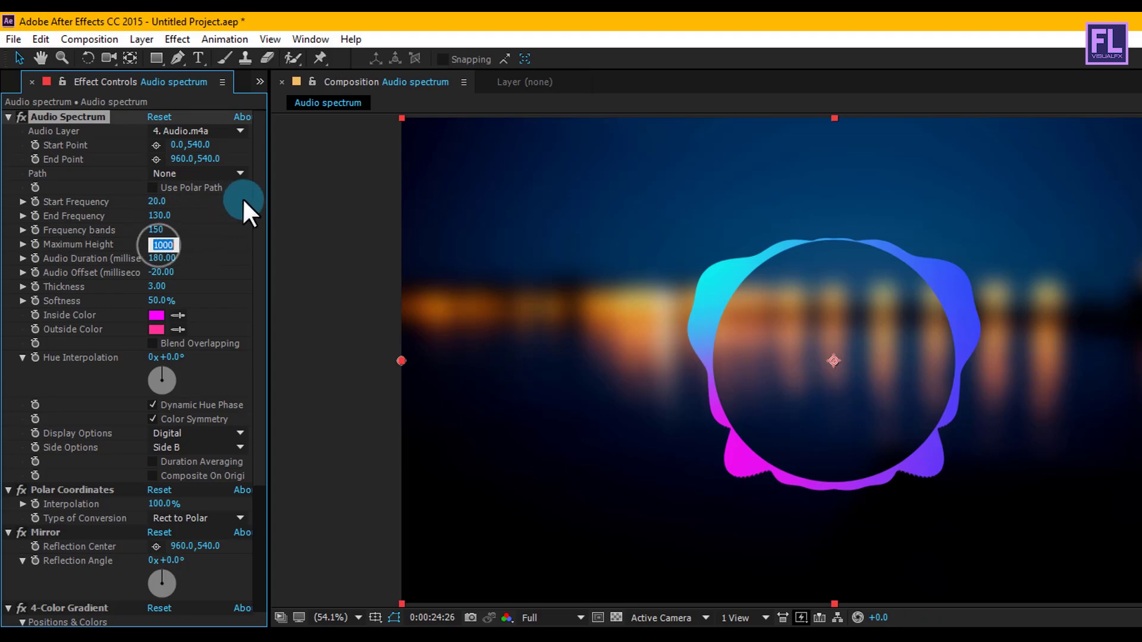
text(990)
key(Return)
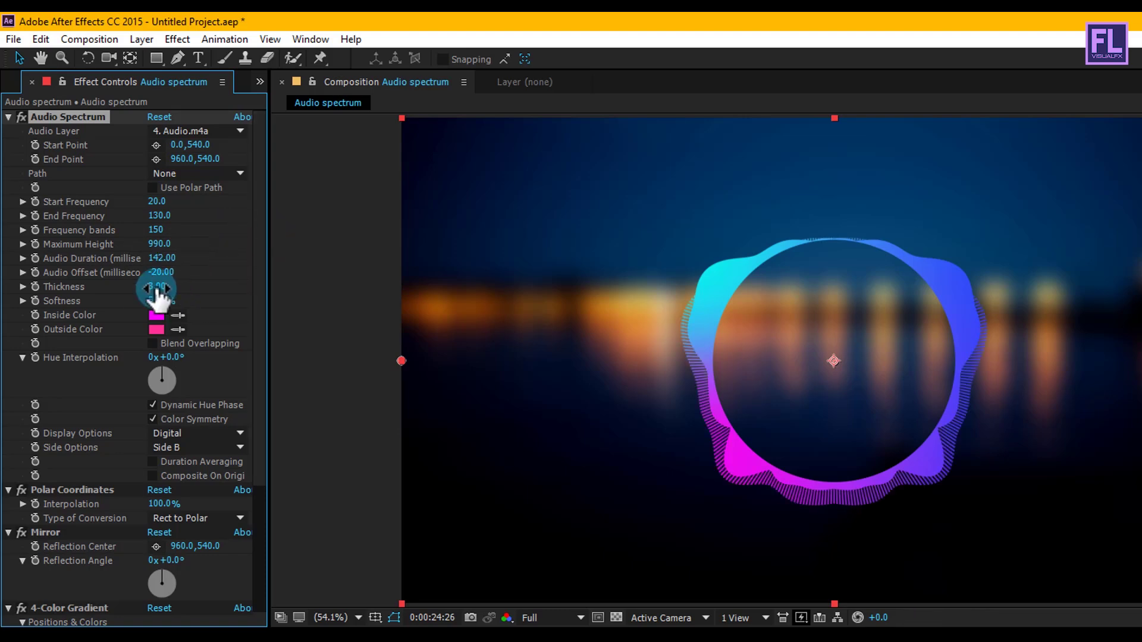
- Set the duplicated spectrum's thickness to 1.70
text(10)
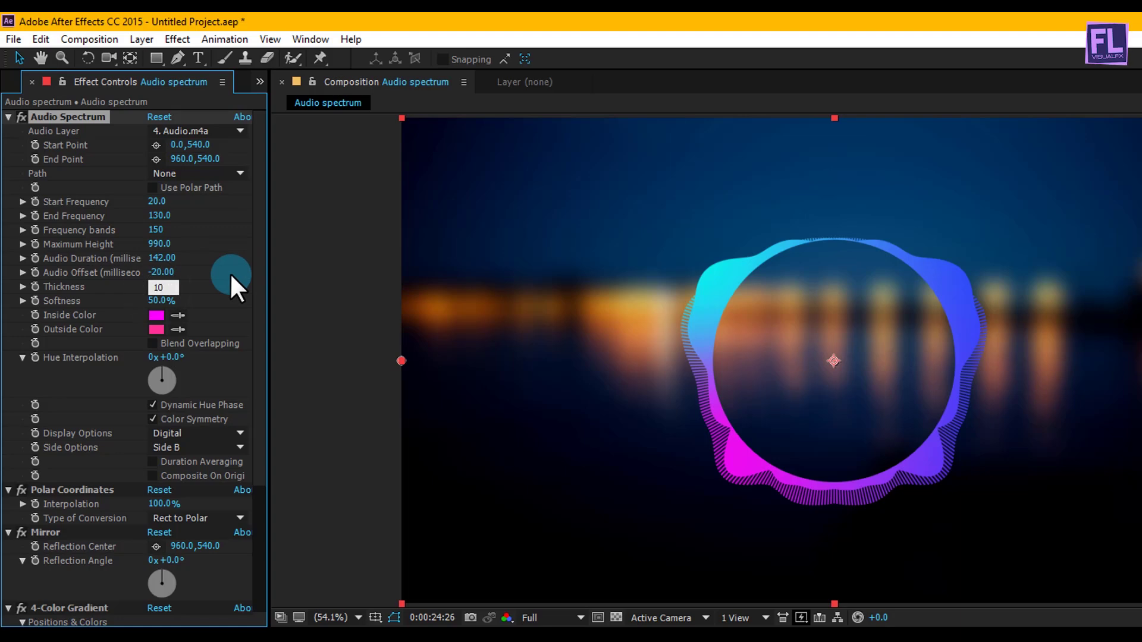
text(7)
key(Return)
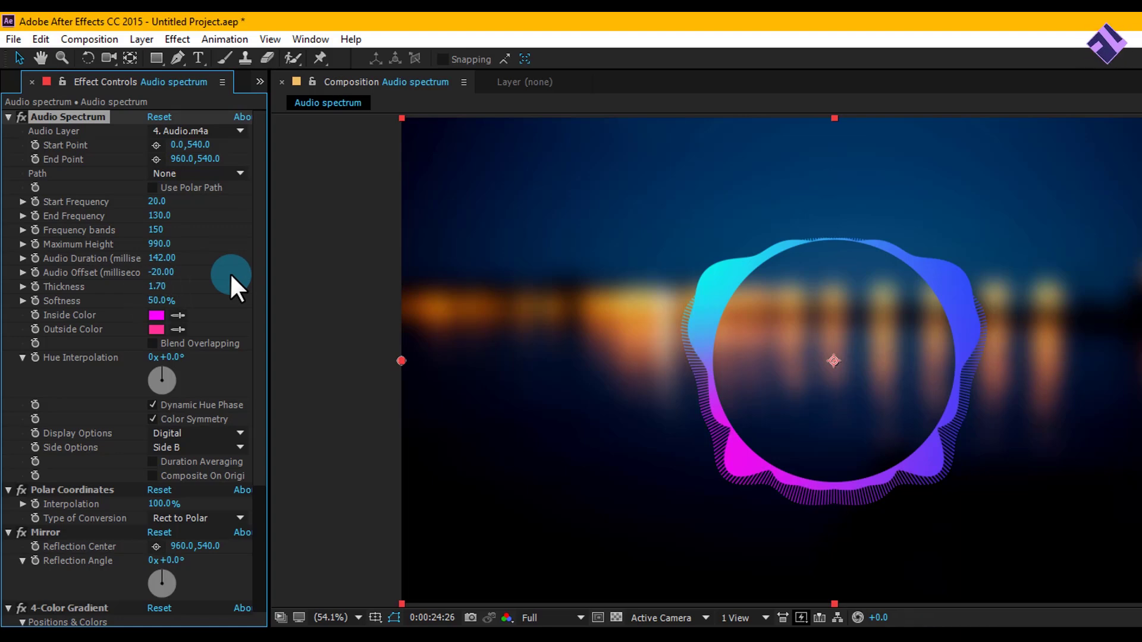
- In the duplicated spectrum's 4-Color Gradient, set Color 1 to near-white F7F8F8 and Color 2 to cyan 00D8FF
scroll(229, 272, down, 3)
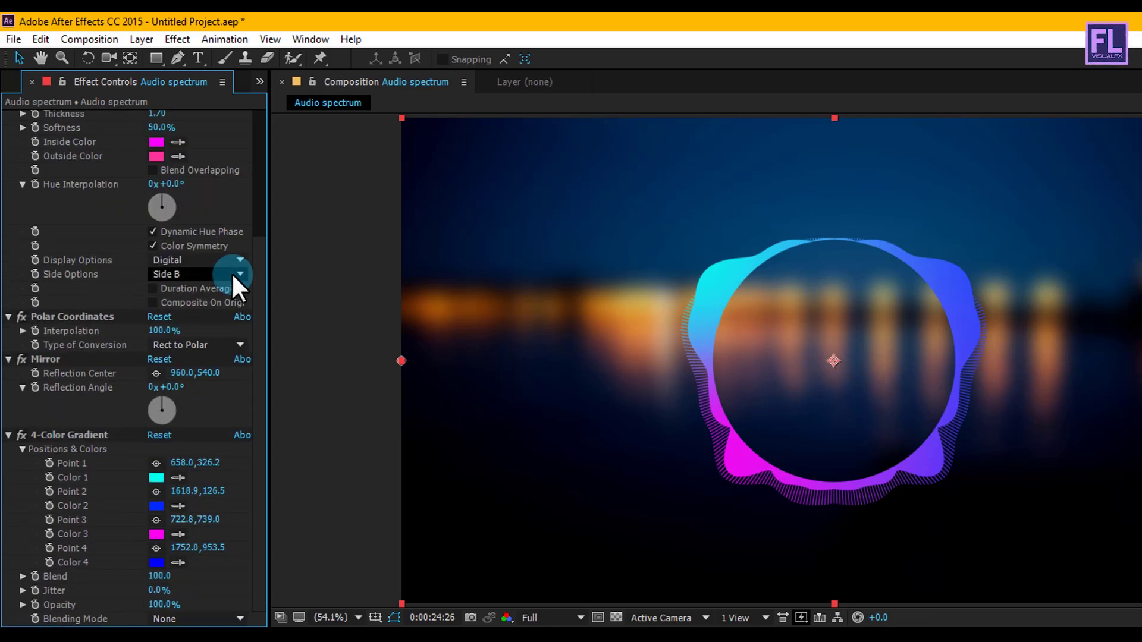
click(156, 478)
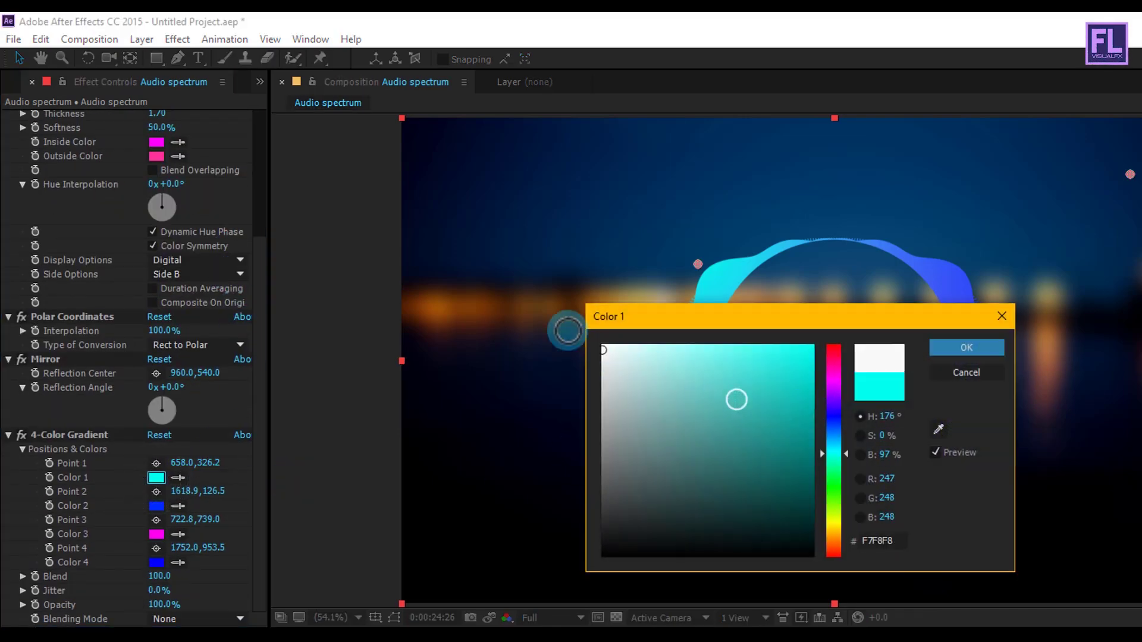
click(966, 348)
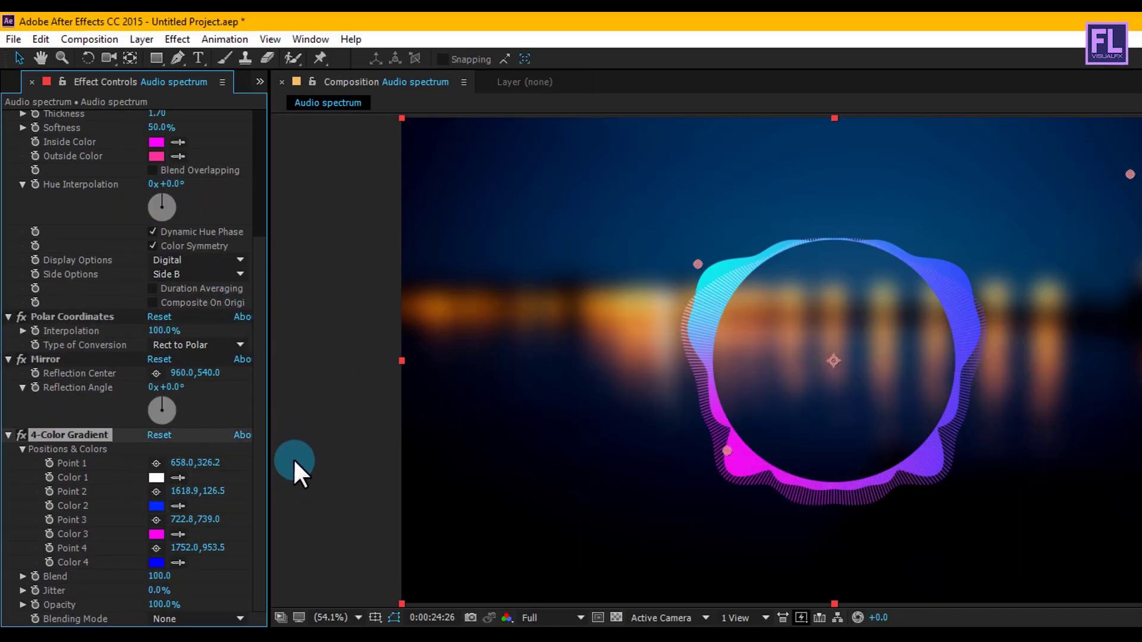
click(155, 506)
drag(845, 430, 845, 443)
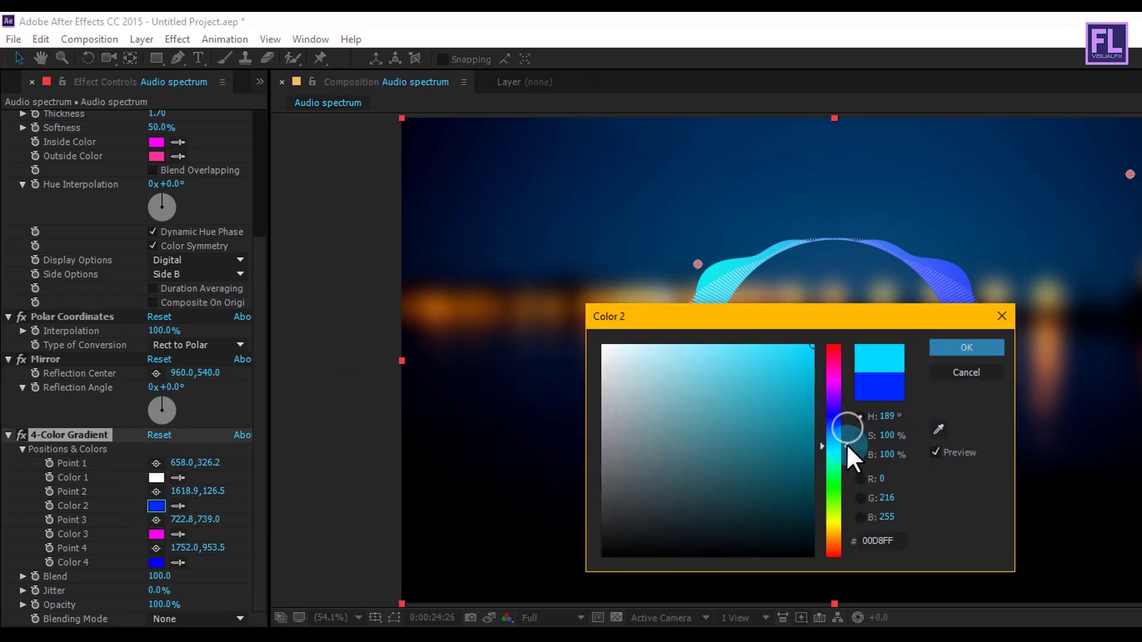
click(988, 347)
- Set the duplicated spectrum's gradient Color 3 to the slightly more violet magenta F000FF
click(144, 537)
drag(833, 470, 840, 383)
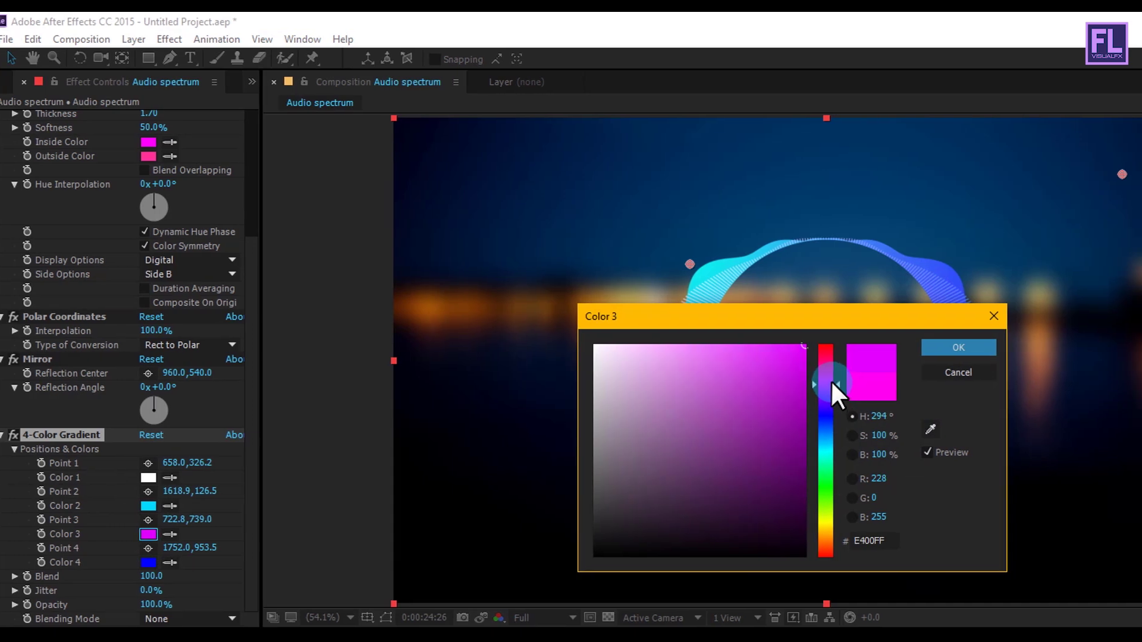
click(982, 348)
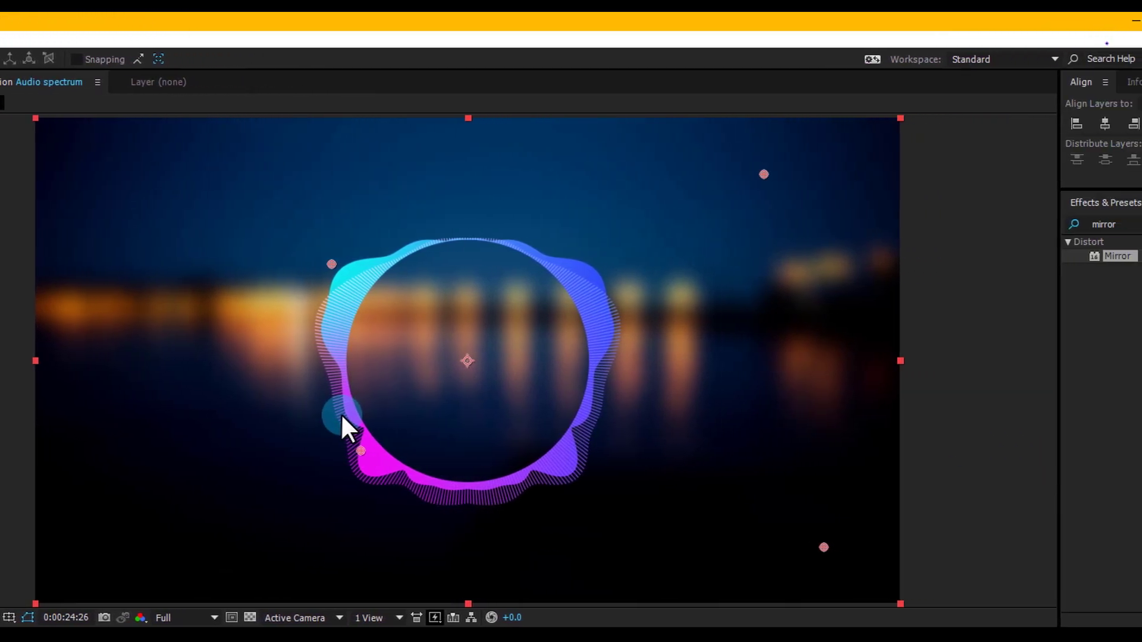
- Find the CC Light Burst 2.5 effect and apply it to the duplicated Audio spectrum layer
click(1104, 229)
drag(1123, 227, 1035, 224)
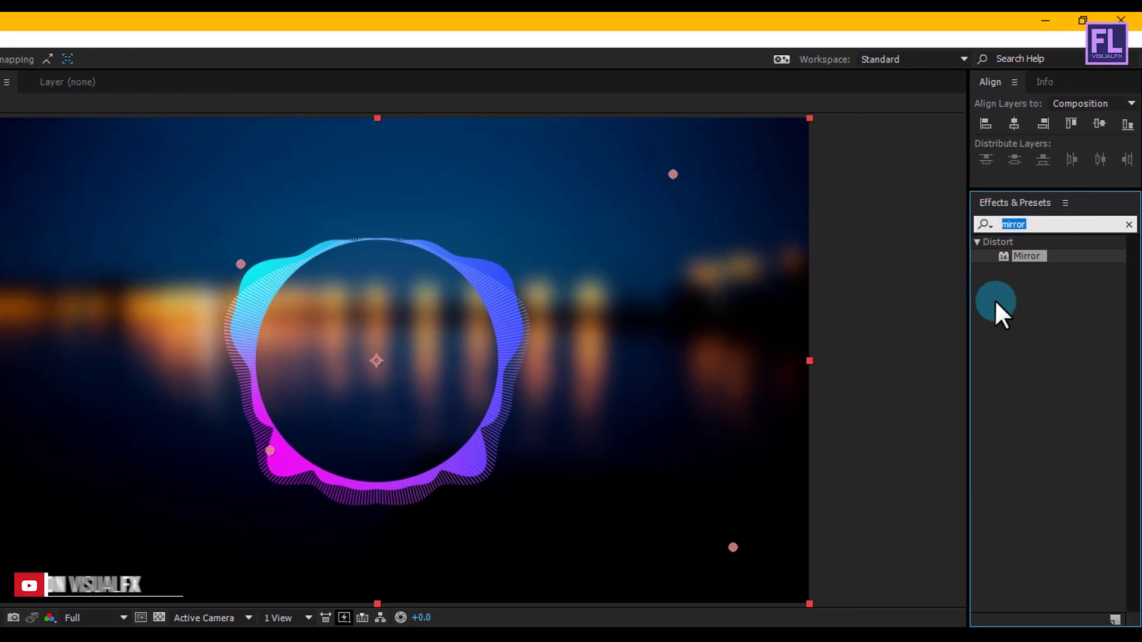
text(cc light)
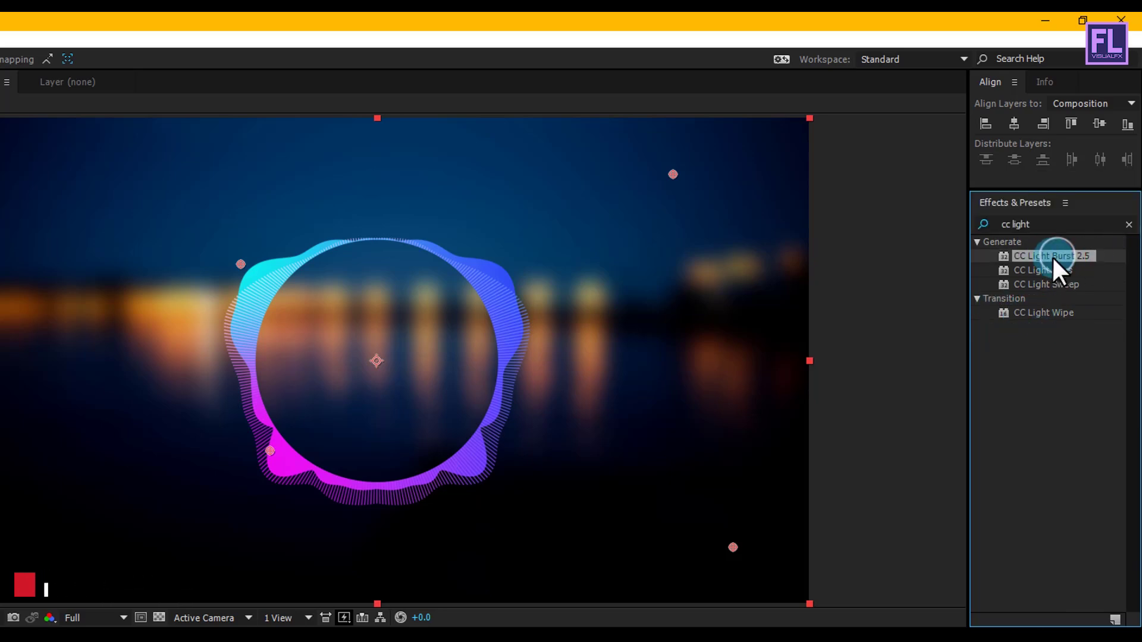
drag(1061, 256, 0, 641)
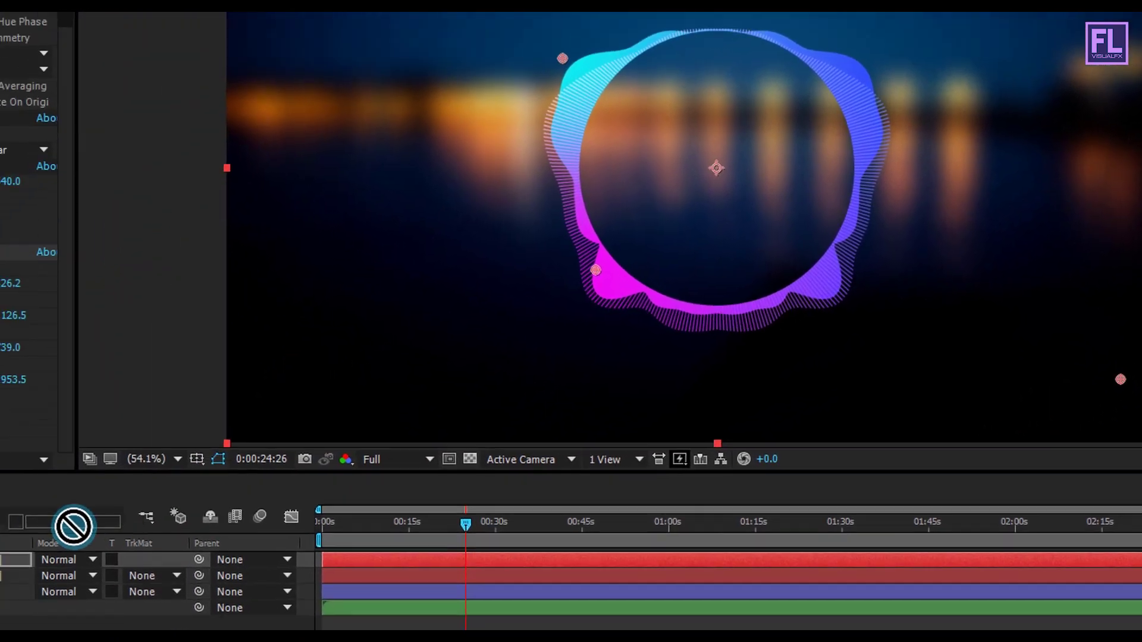
drag(73, 526, 0, 562)
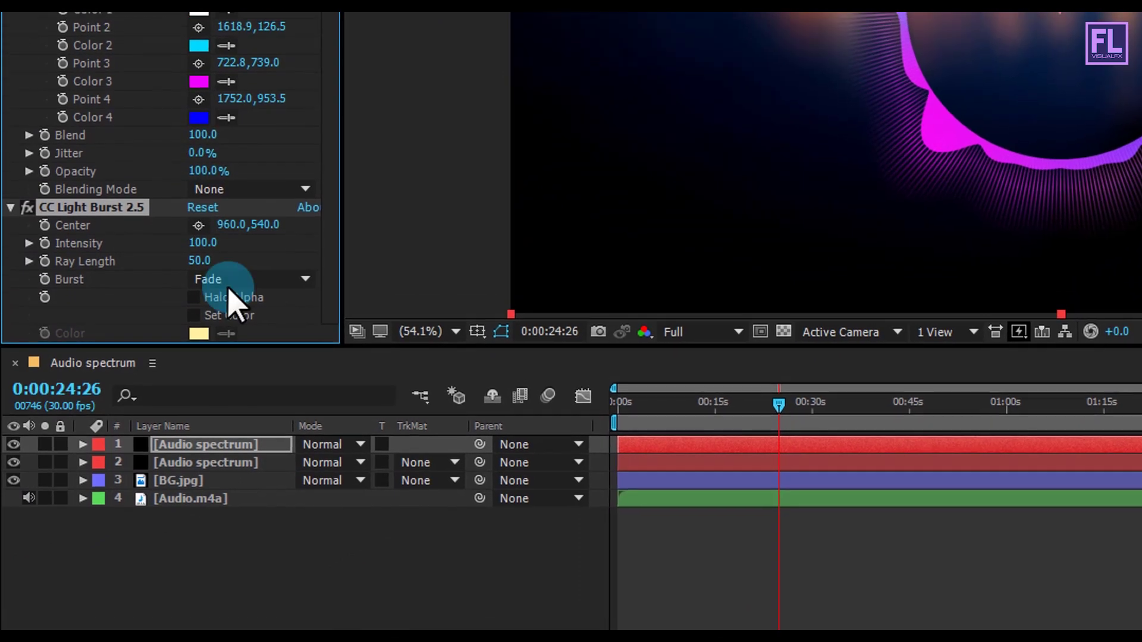
- Set the CC Light Burst 2.5 intensity on the duplicated spectrum to 400
click(202, 212)
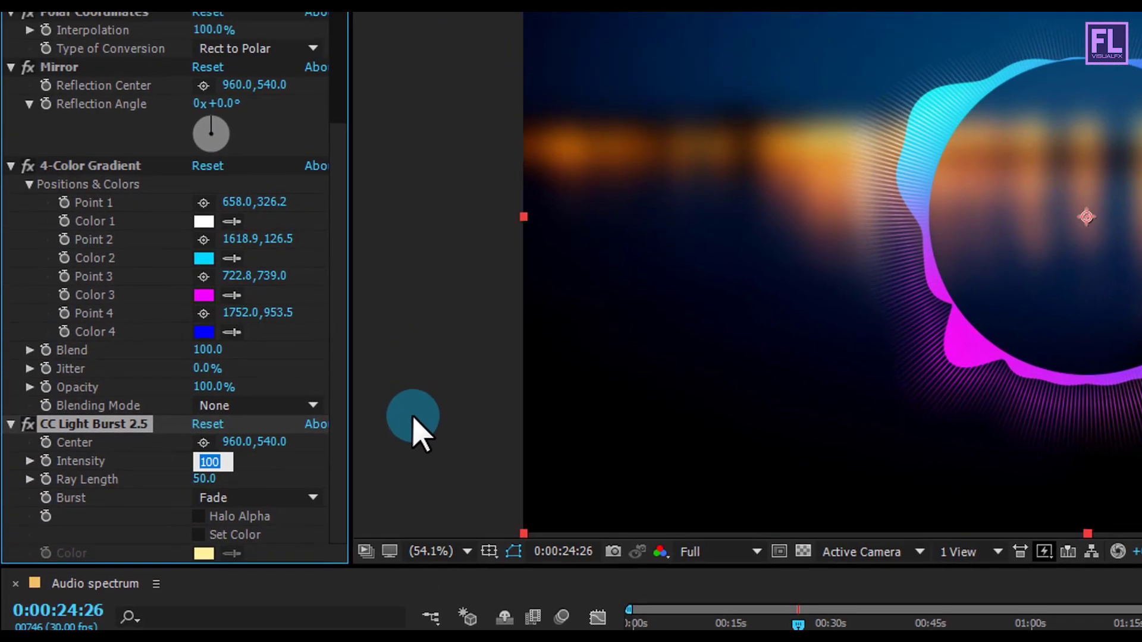
text(400)
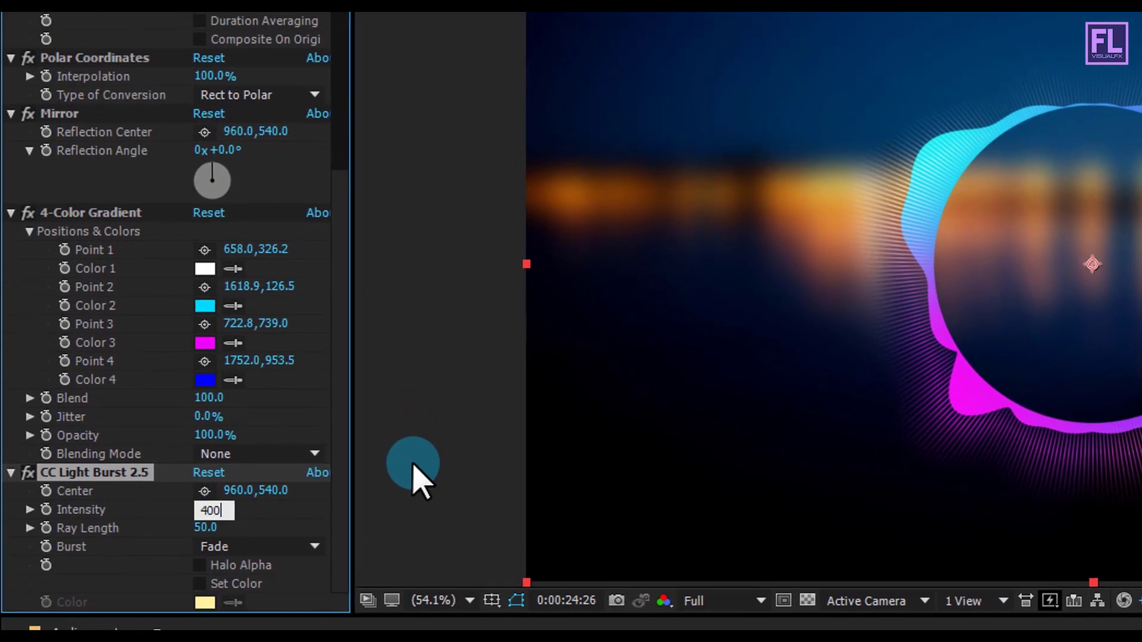
key(Return)
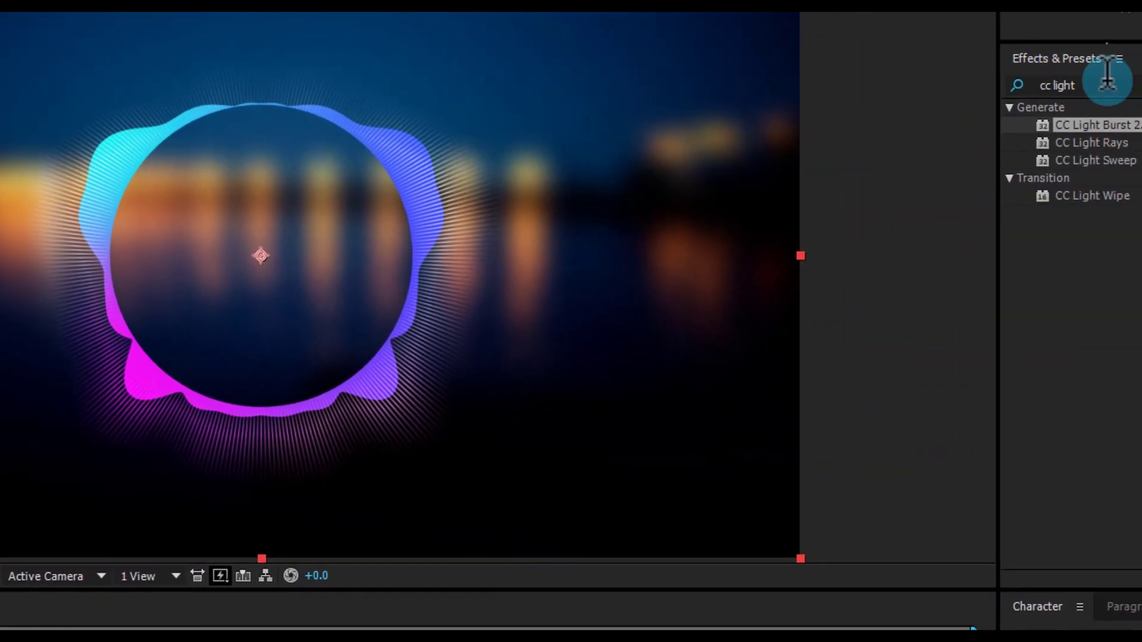
- Find the Stylize Glow effect and apply it to the duplicated Audio spectrum layer
drag(1107, 79, 918, 78)
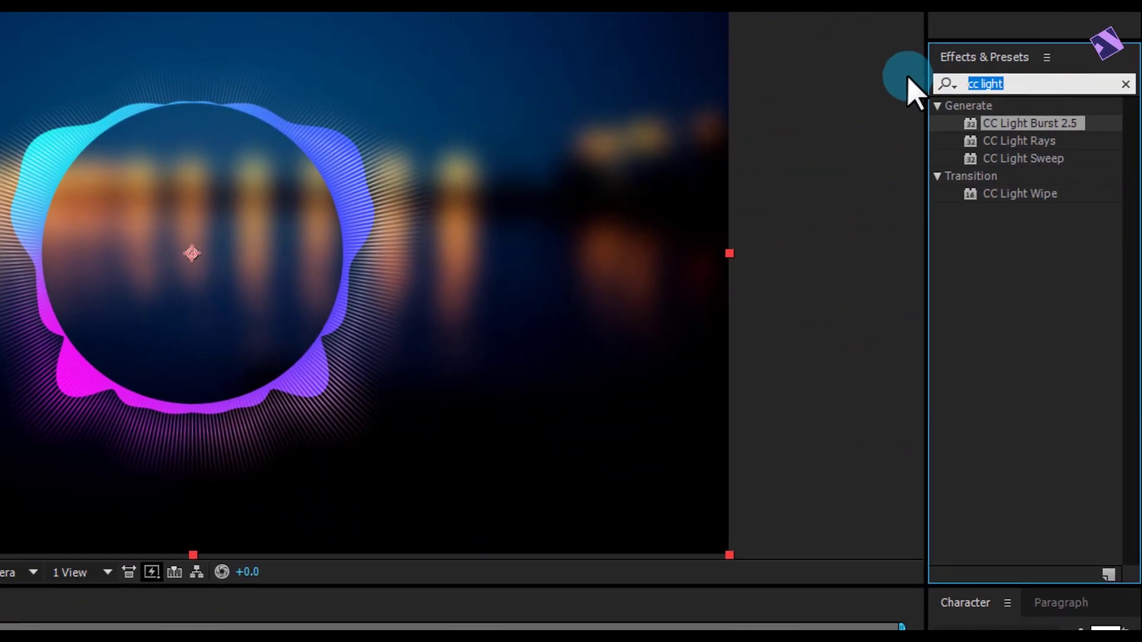
text(glow)
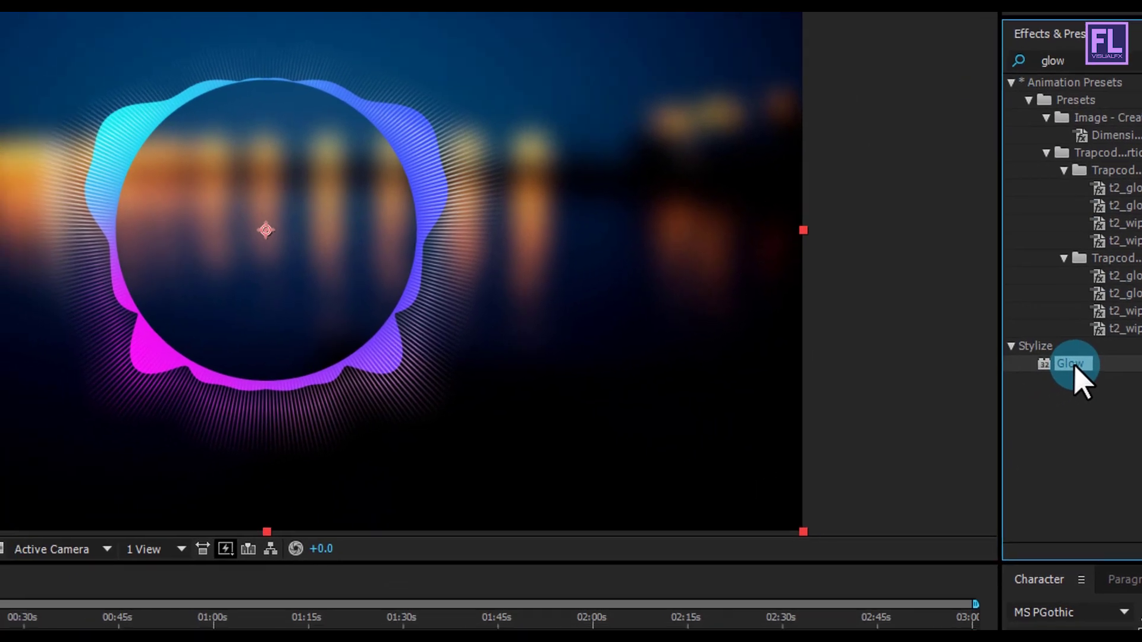
drag(1000, 388, 190, 420)
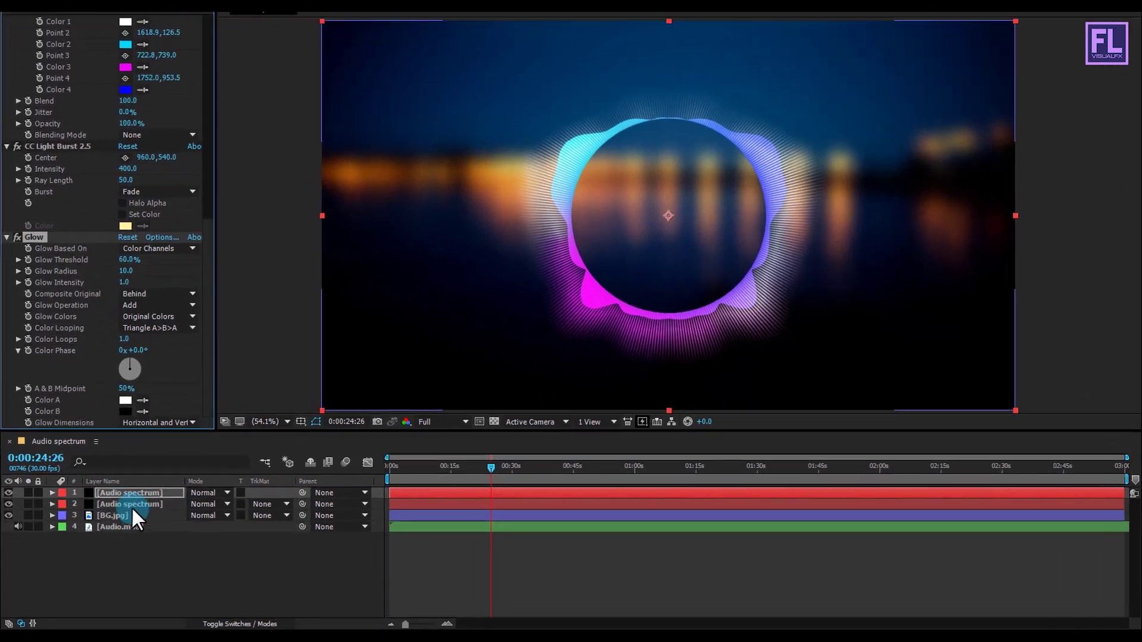
- Duplicate the glowing Audio spectrum layer and delete the Glow and CC Light Burst 2.5 effects from the new copy
click(111, 507)
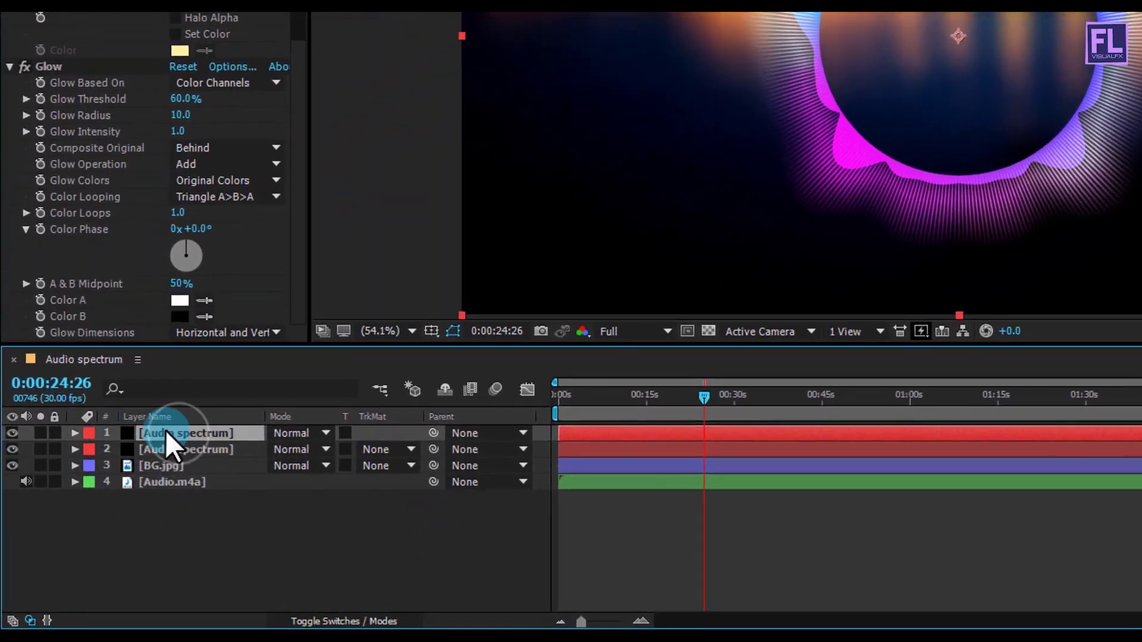
key(ctrl+d)
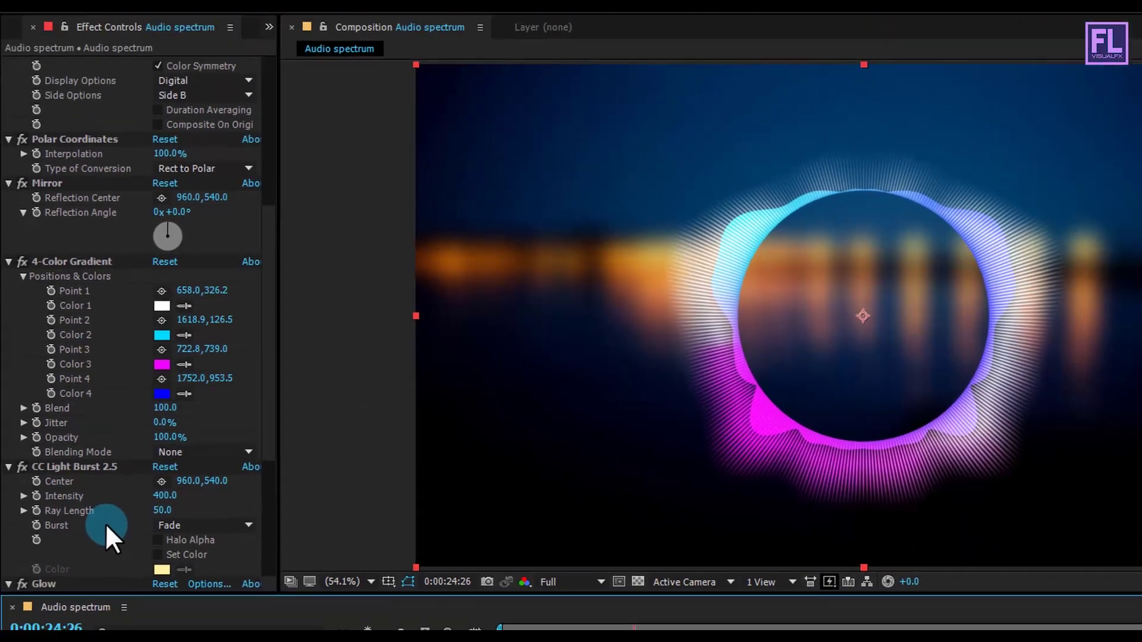
scroll(105, 530, down, 5)
click(48, 340)
key(Delete)
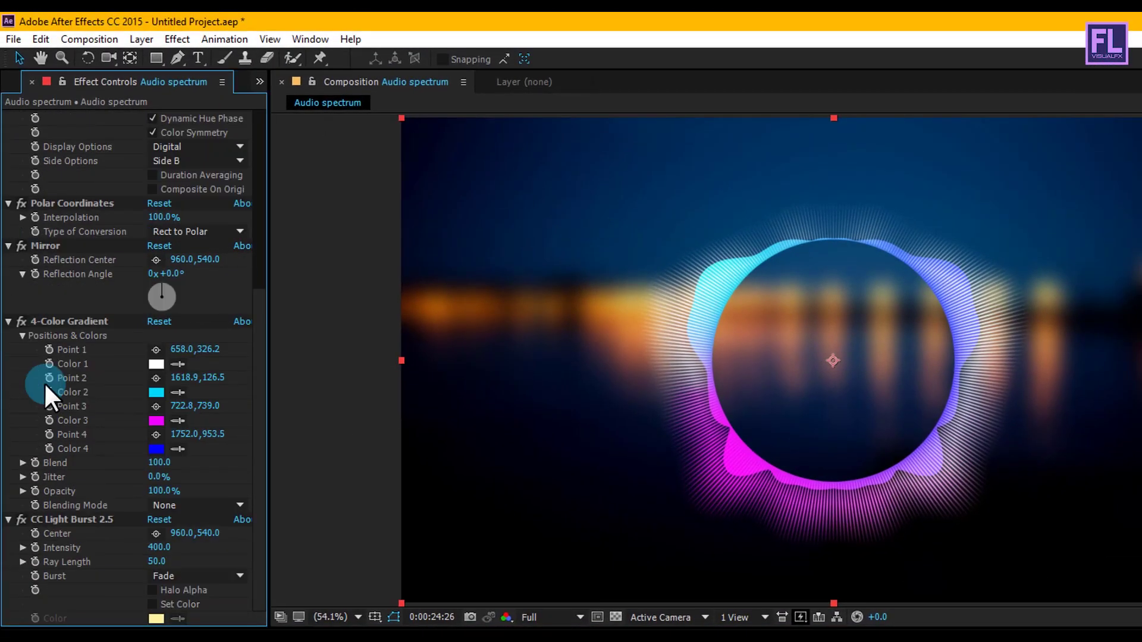
click(68, 519)
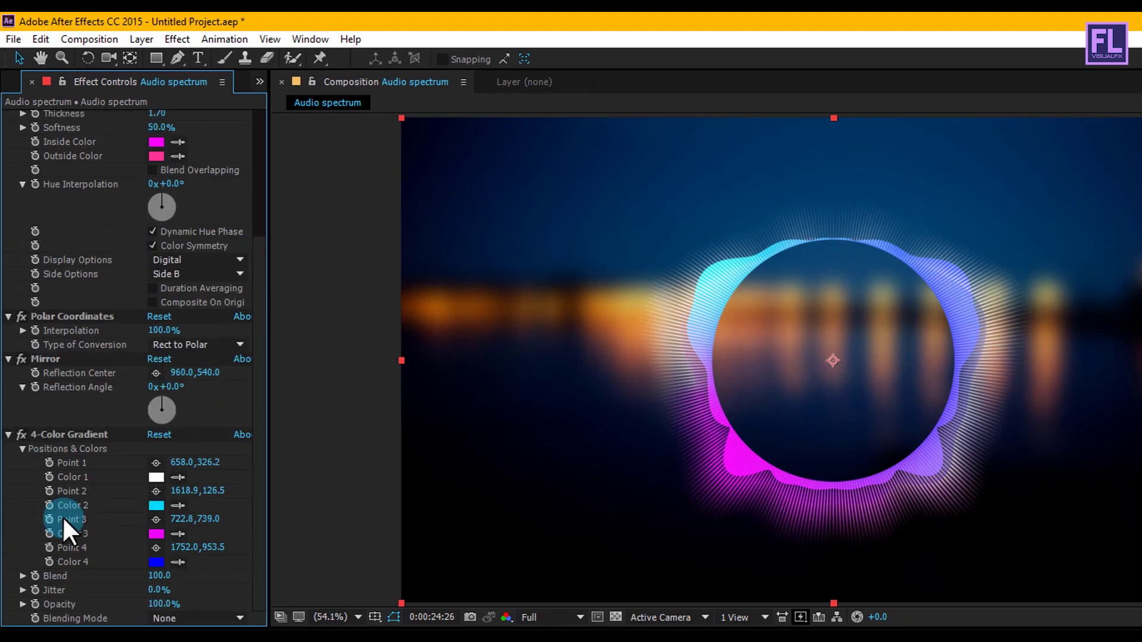
- Switch the new spectrum copy's display option to Analog dots and set its thickness to 6.50
scroll(62, 517, up, 5)
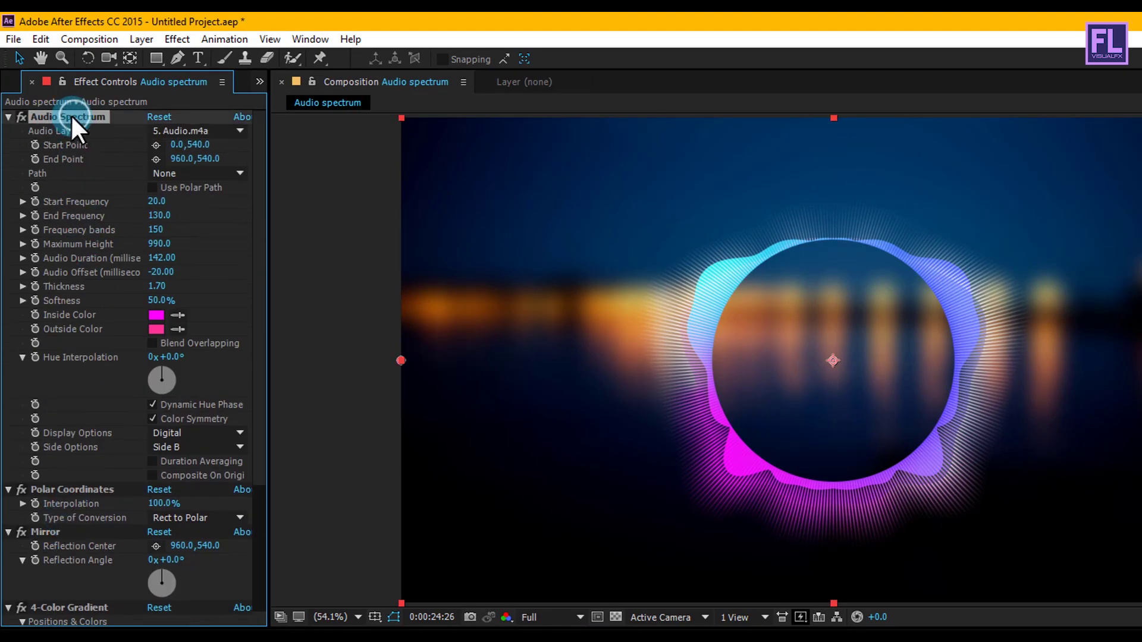
click(169, 434)
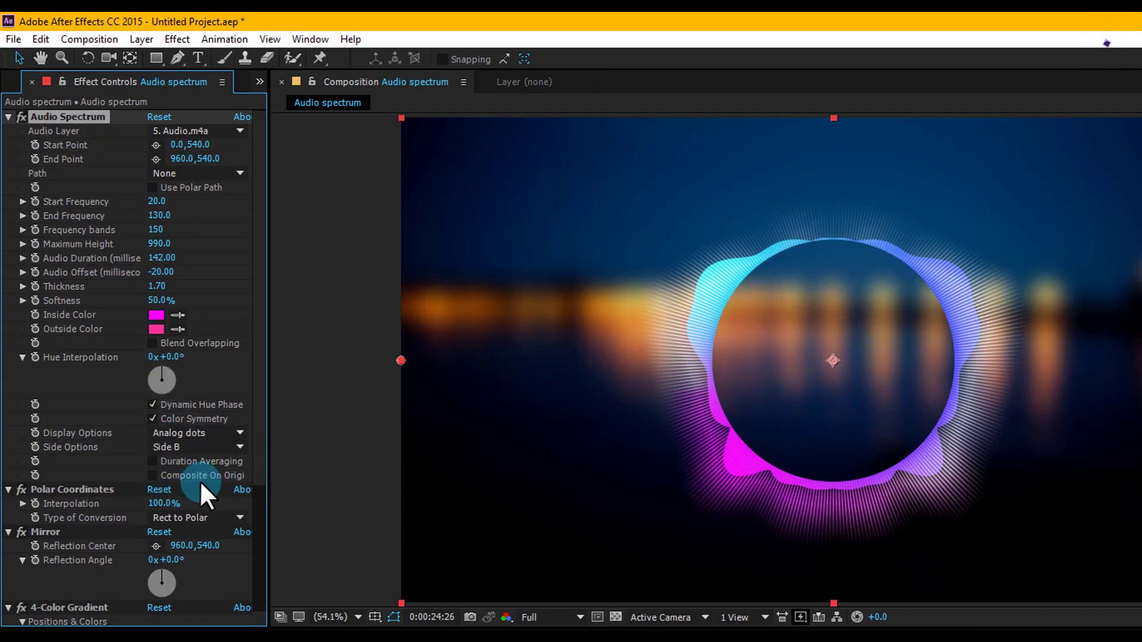
text(6.5)
key(Return)
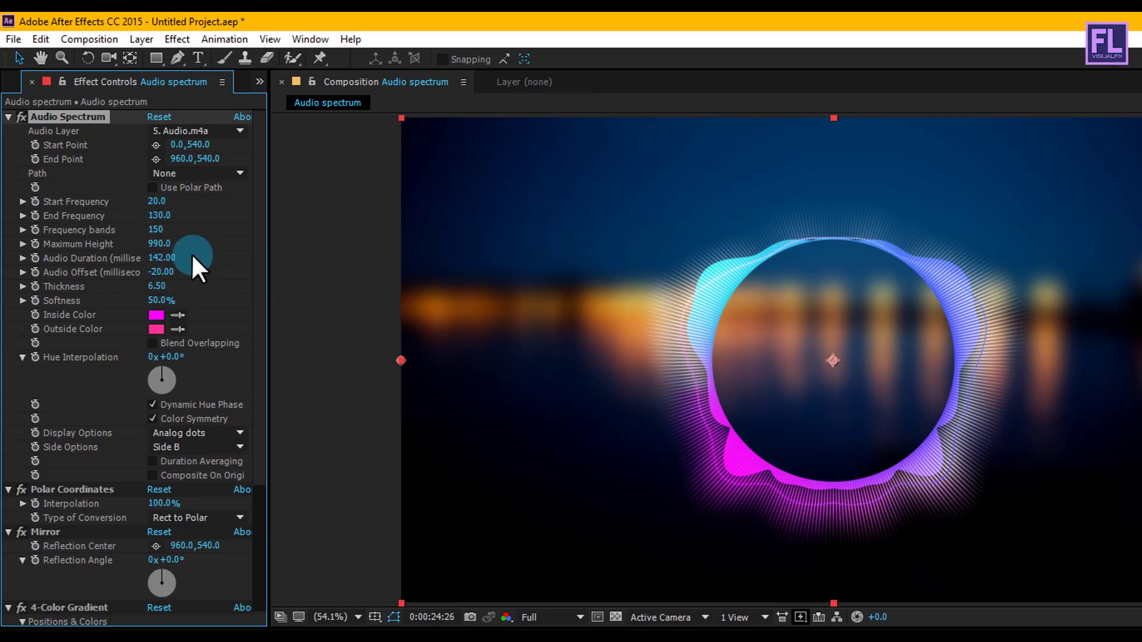
- In the new copy's 4-Color Gradient, set Color 1 to magenta FF00E4 and Color 3 to blue 003CFF
scroll(197, 286, down, 5)
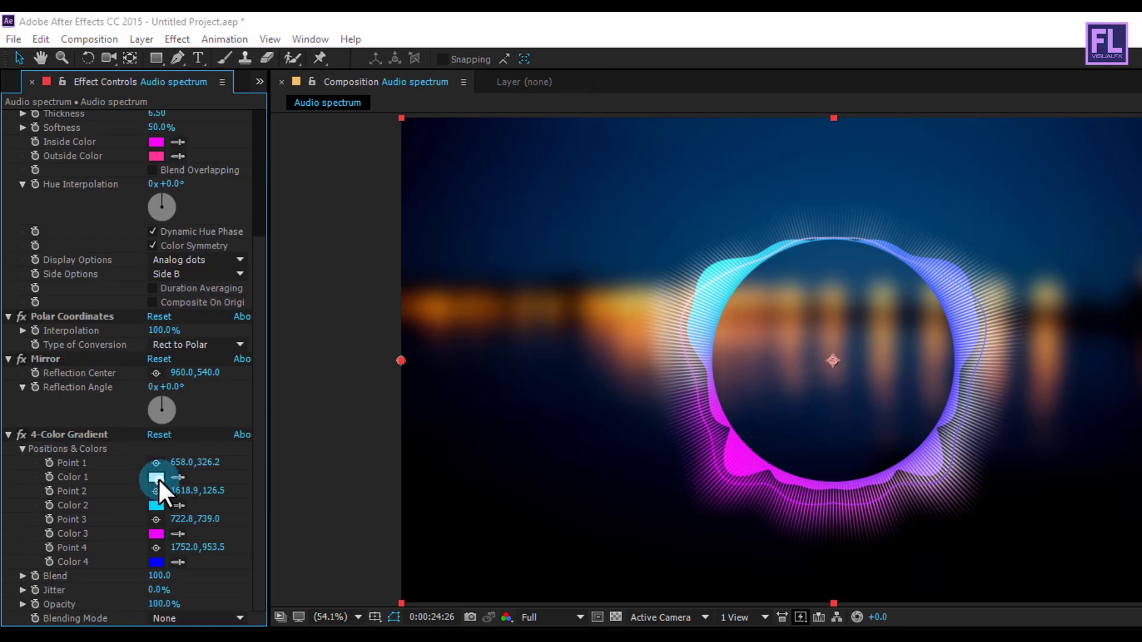
click(157, 476)
drag(833, 445, 839, 375)
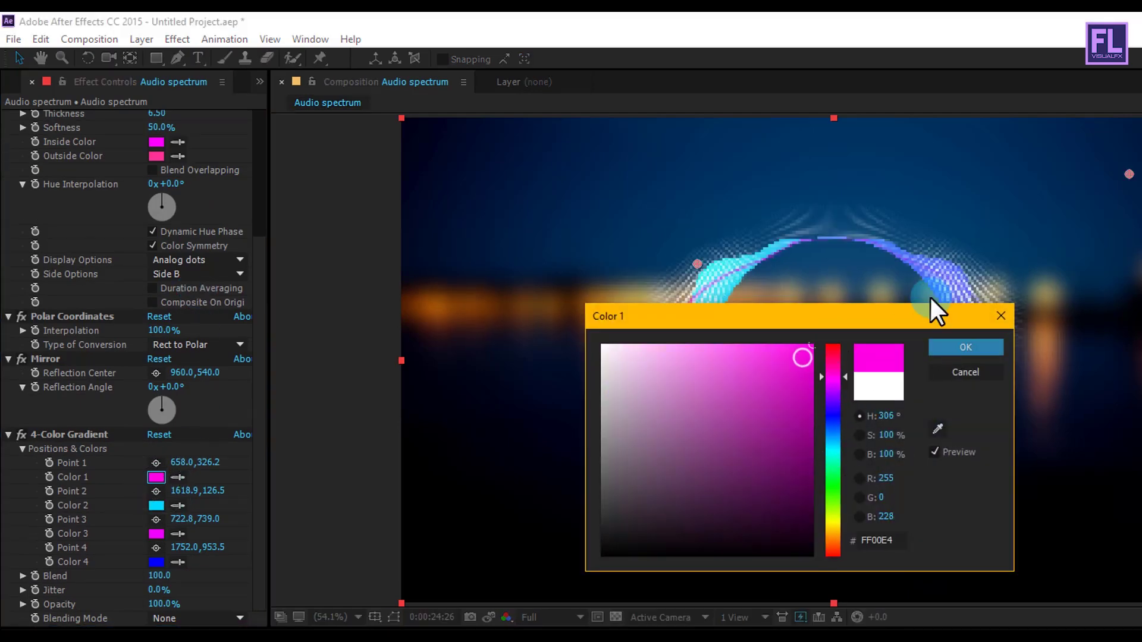
click(966, 346)
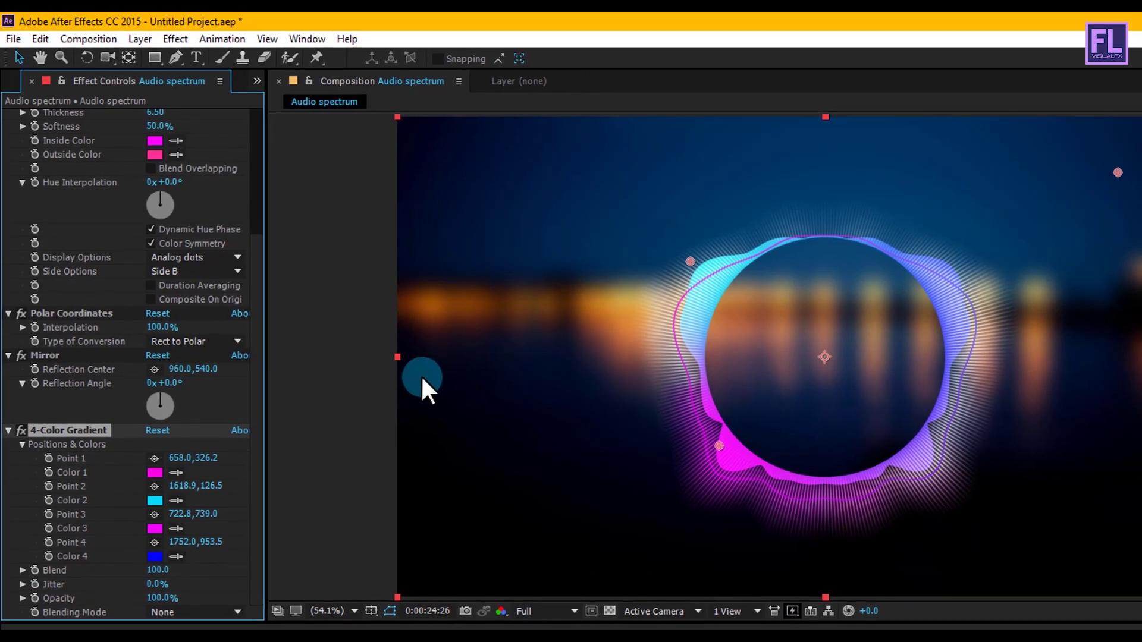
click(154, 528)
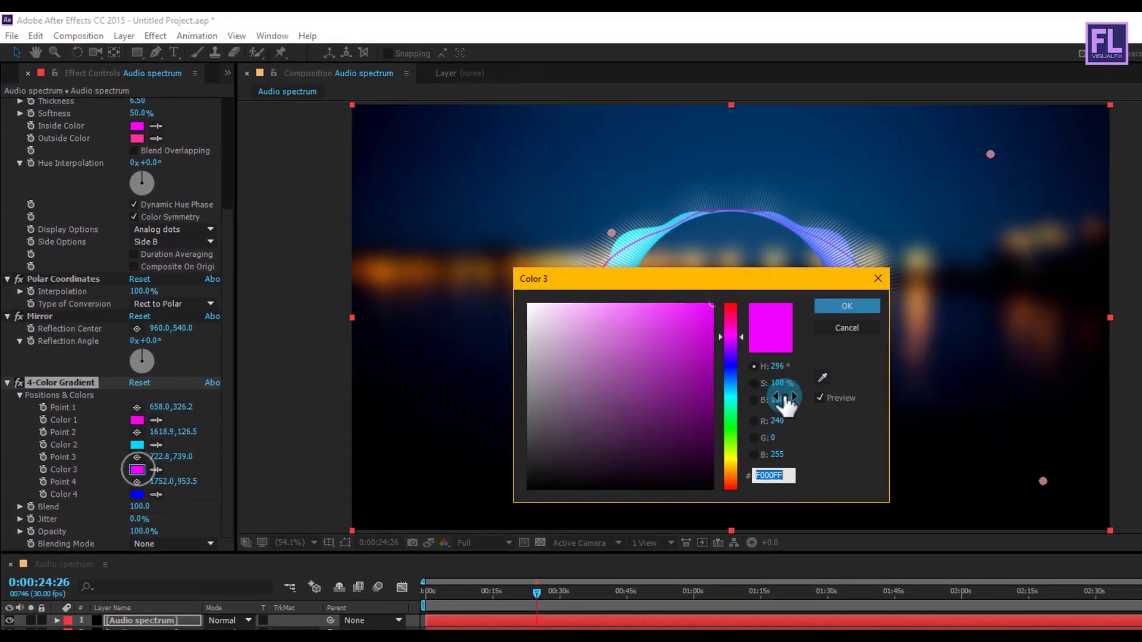
drag(730, 337, 730, 372)
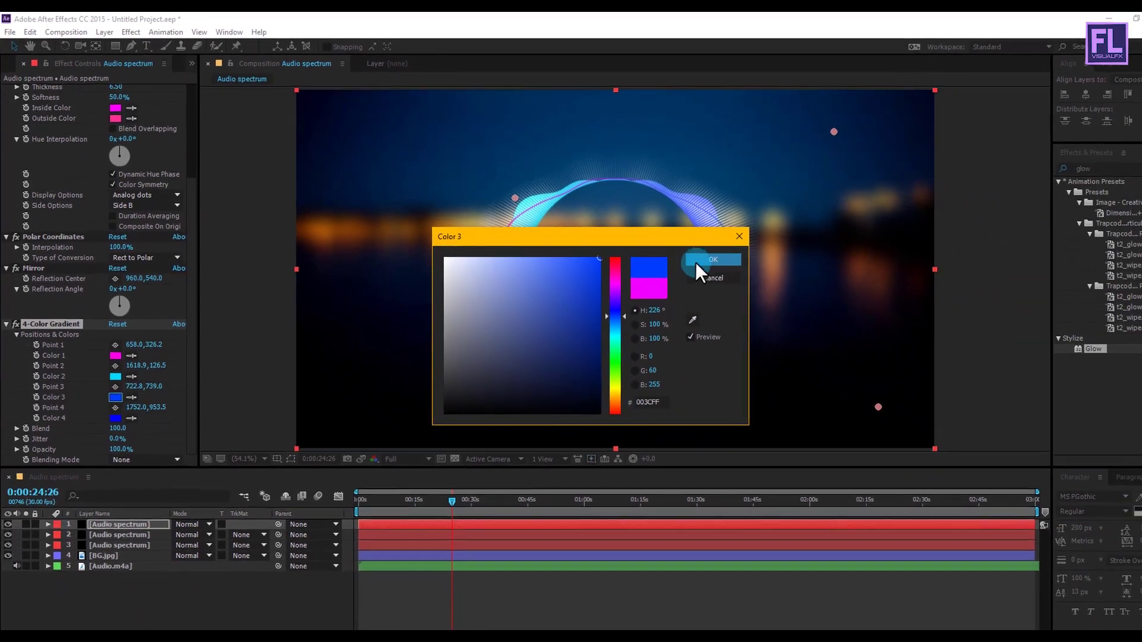
click(697, 266)
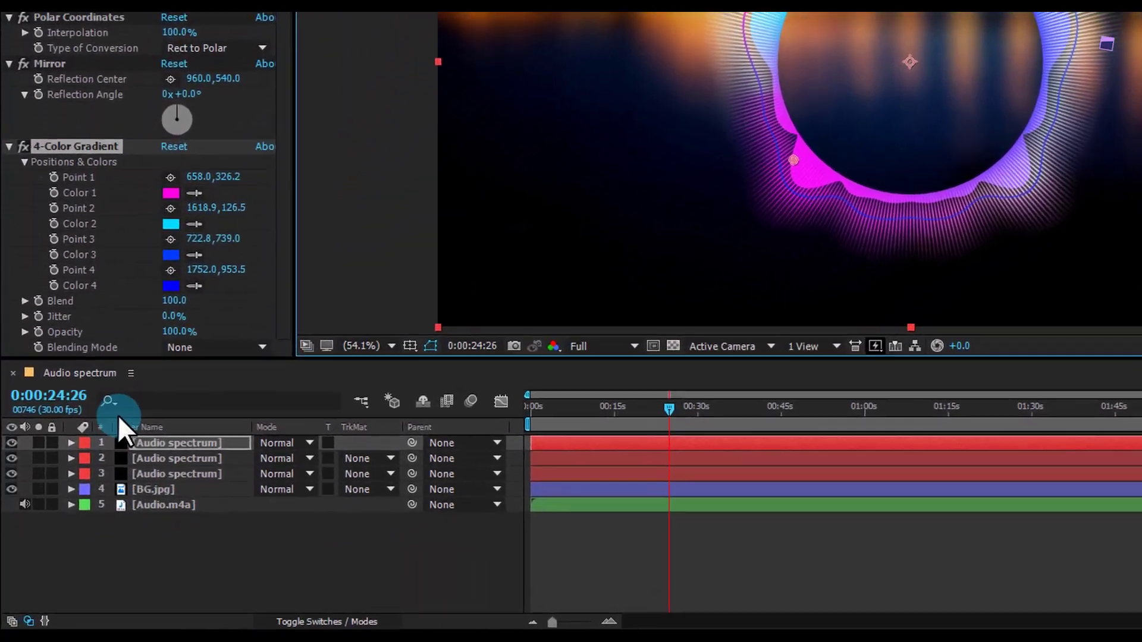
- Move the two upper Audio spectrum copies together below the original Audio spectrum layer, keeping them above BG.jpg
ctrl+click(175, 458)
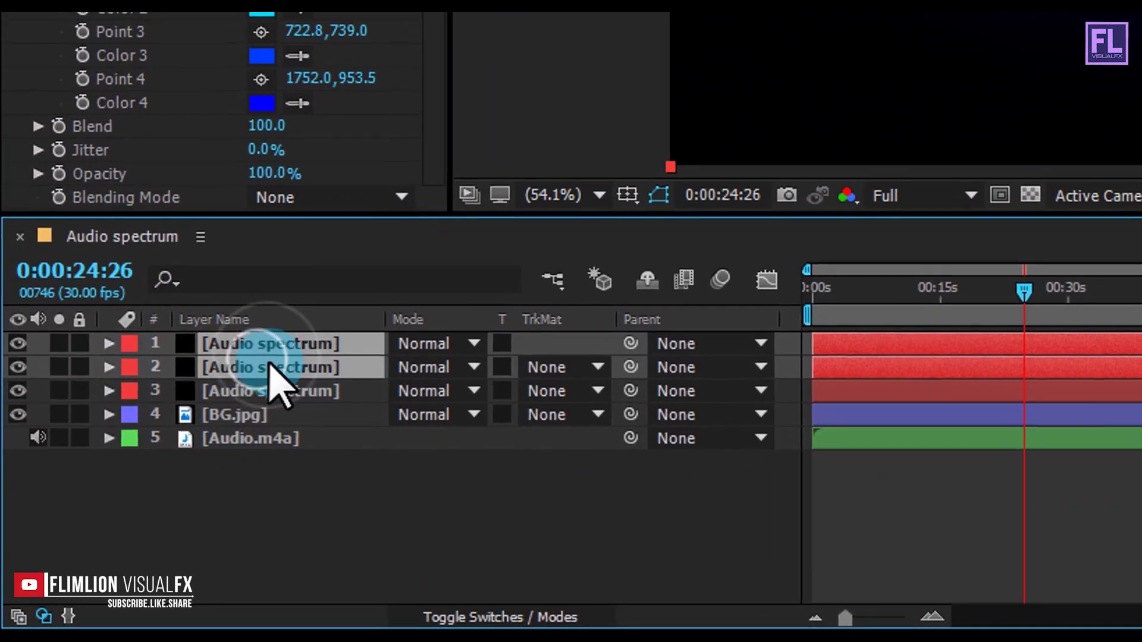
drag(294, 348, 284, 407)
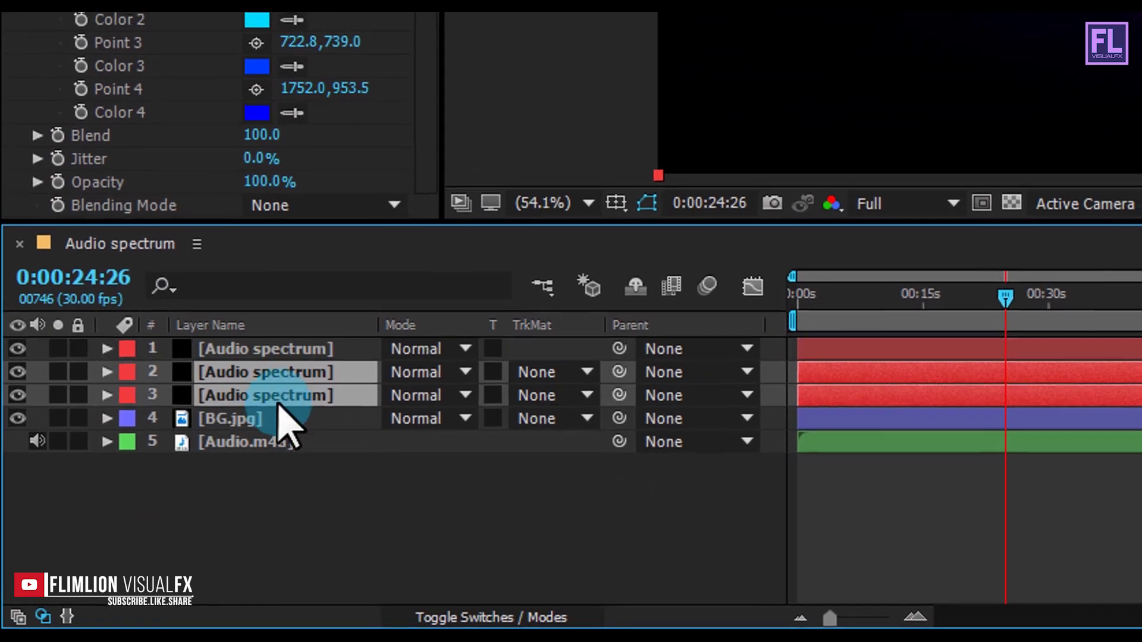
click(342, 523)
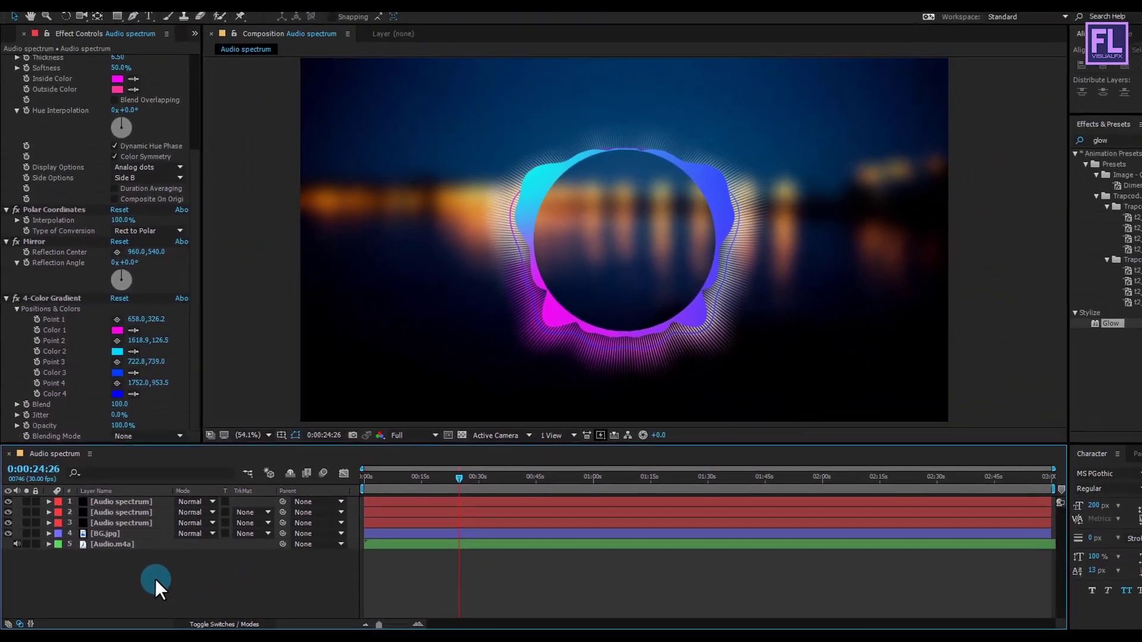
- Add LOGO.png from the project files to the composition as the topmost layer
click(17, 62)
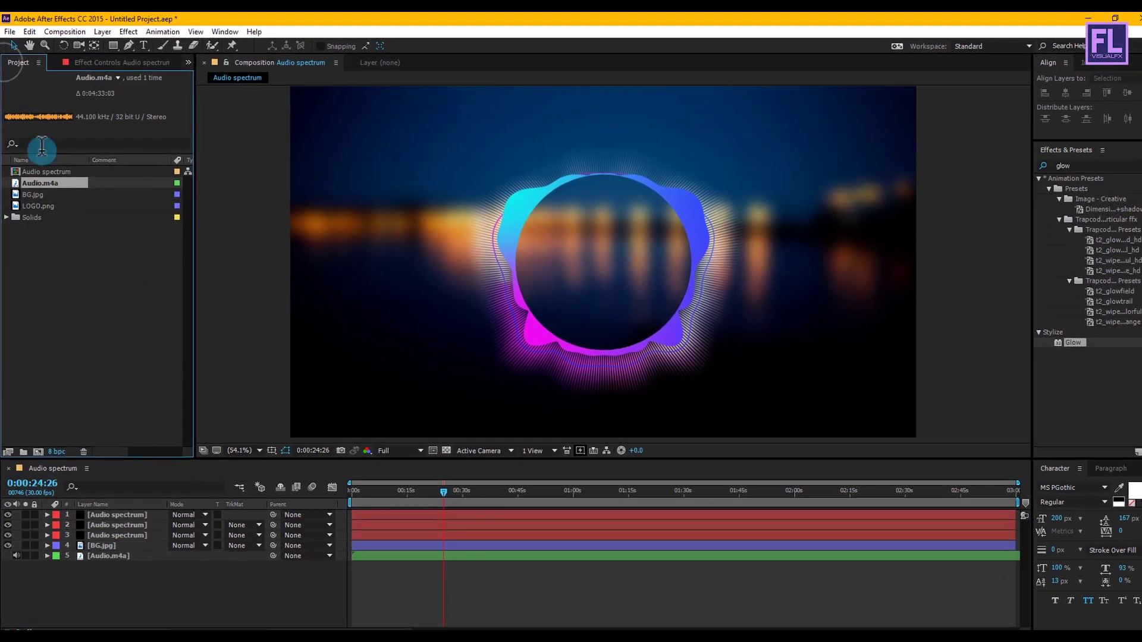
click(39, 195)
click(38, 206)
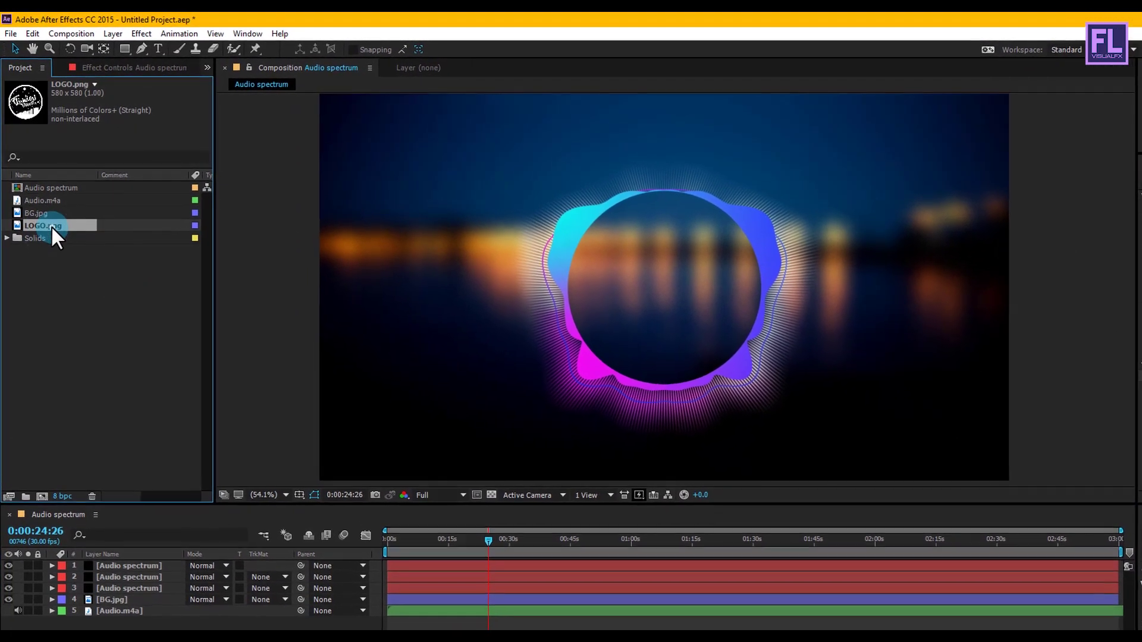
drag(51, 225, 127, 566)
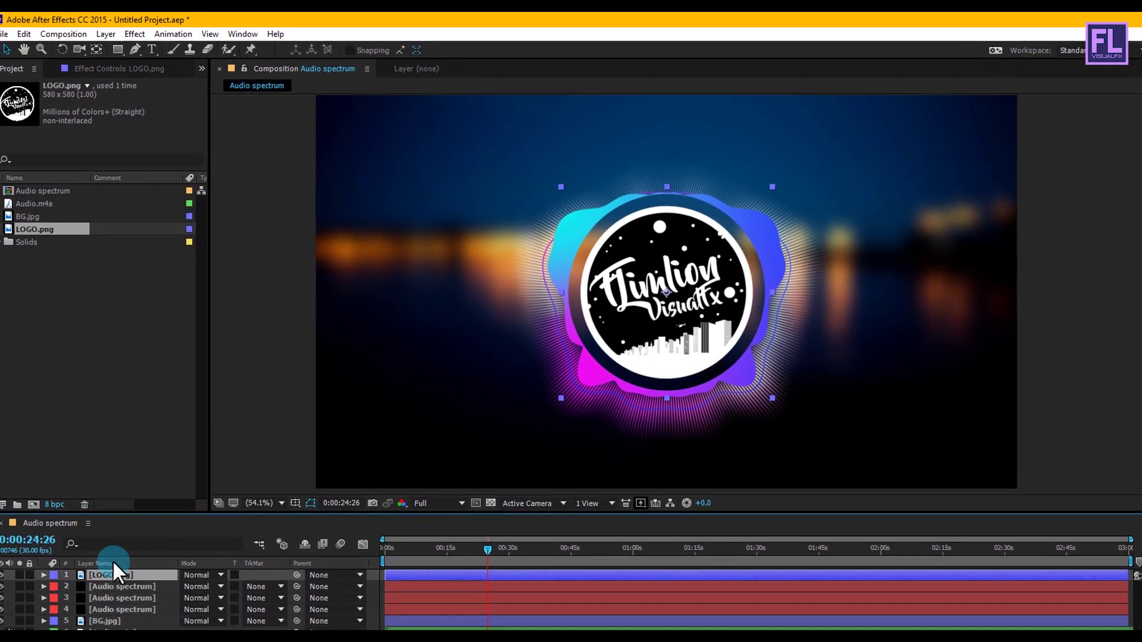
- Scale the logo up uniformly around its centre until it fills the inside of the spectrum ring, and deselect it
drag(772, 187, 780, 179)
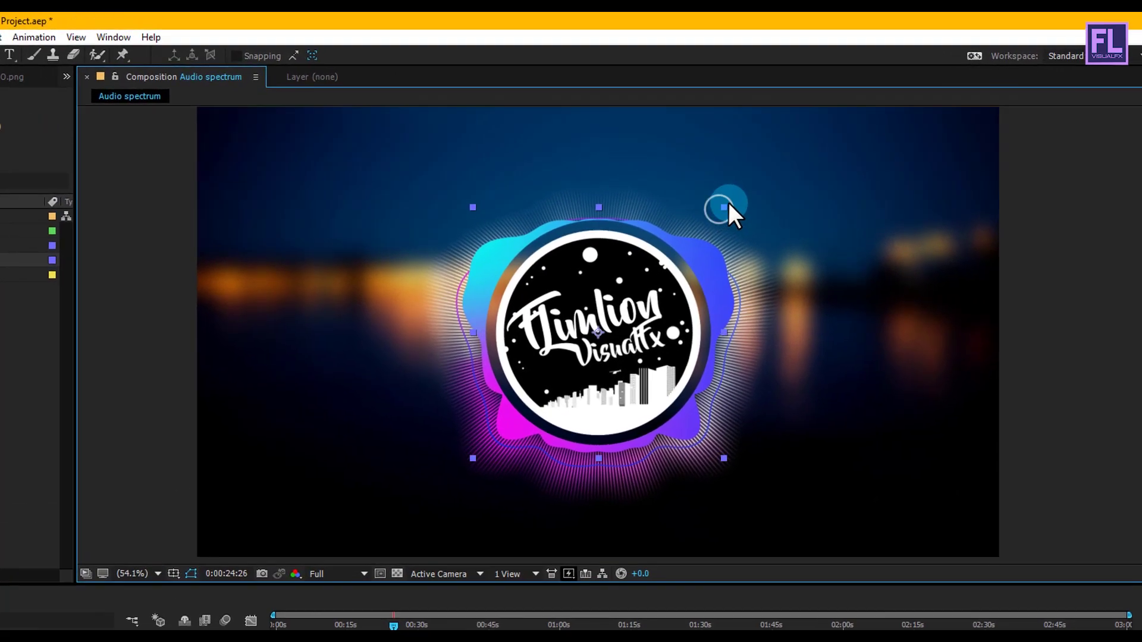
drag(729, 205, 745, 196)
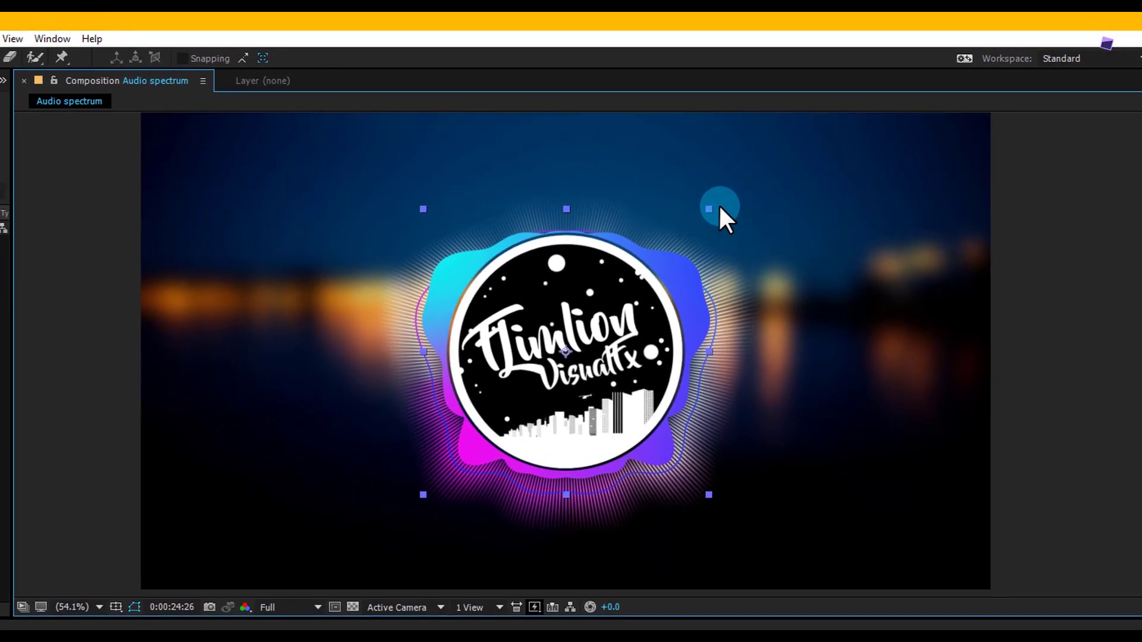
click(1100, 371)
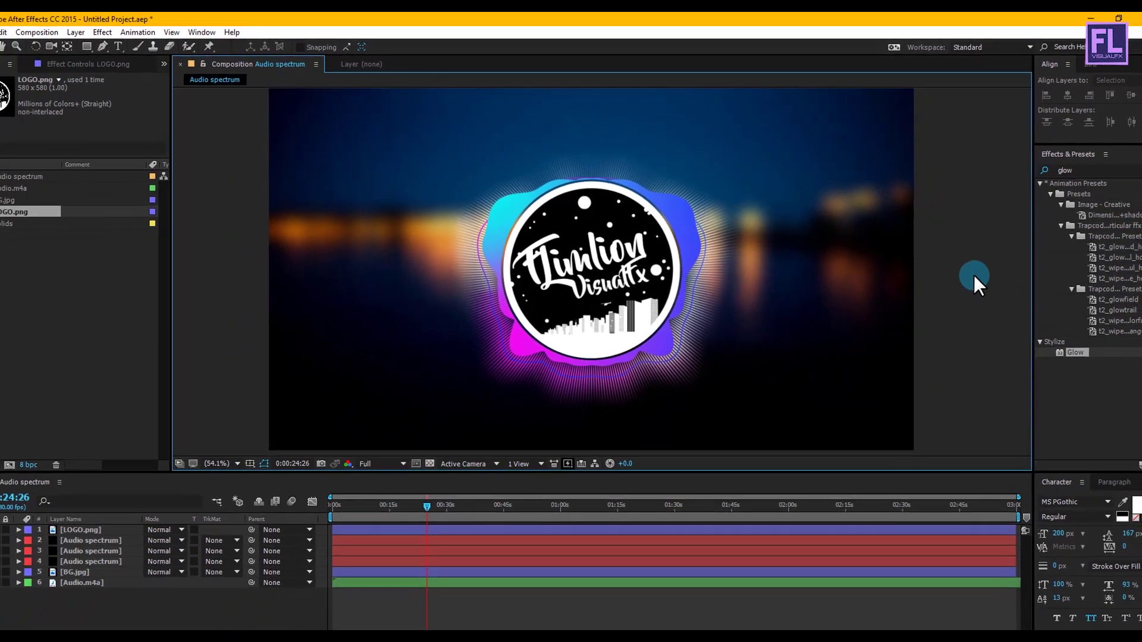
- Create a new 1920 x 1080 composition named Music, at 30 frames per second and three minutes long
click(37, 33)
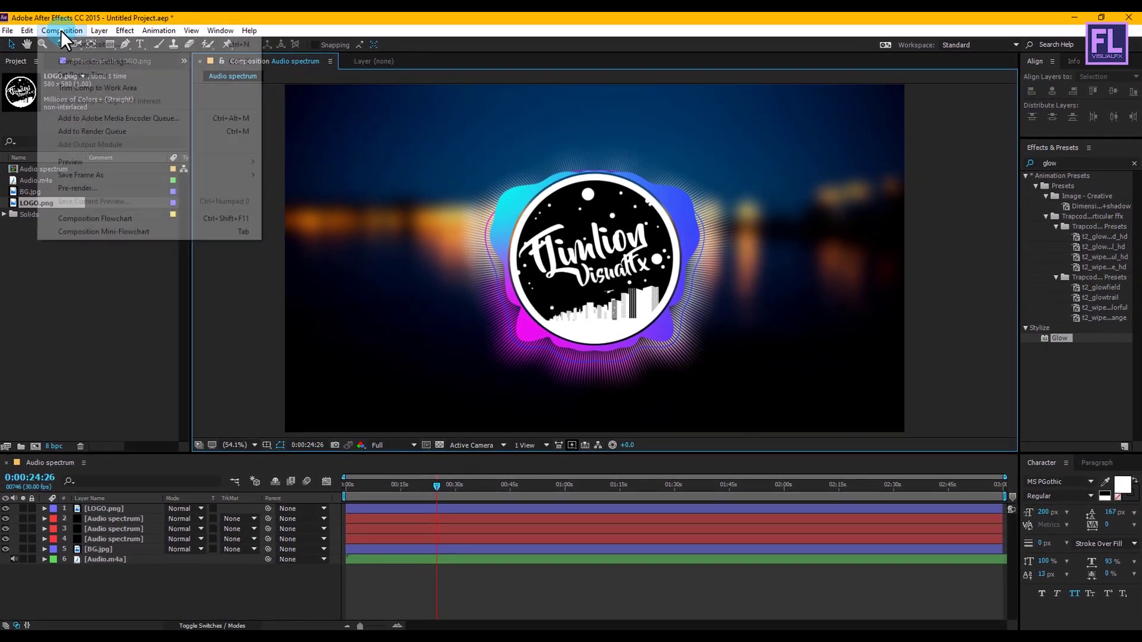
click(54, 44)
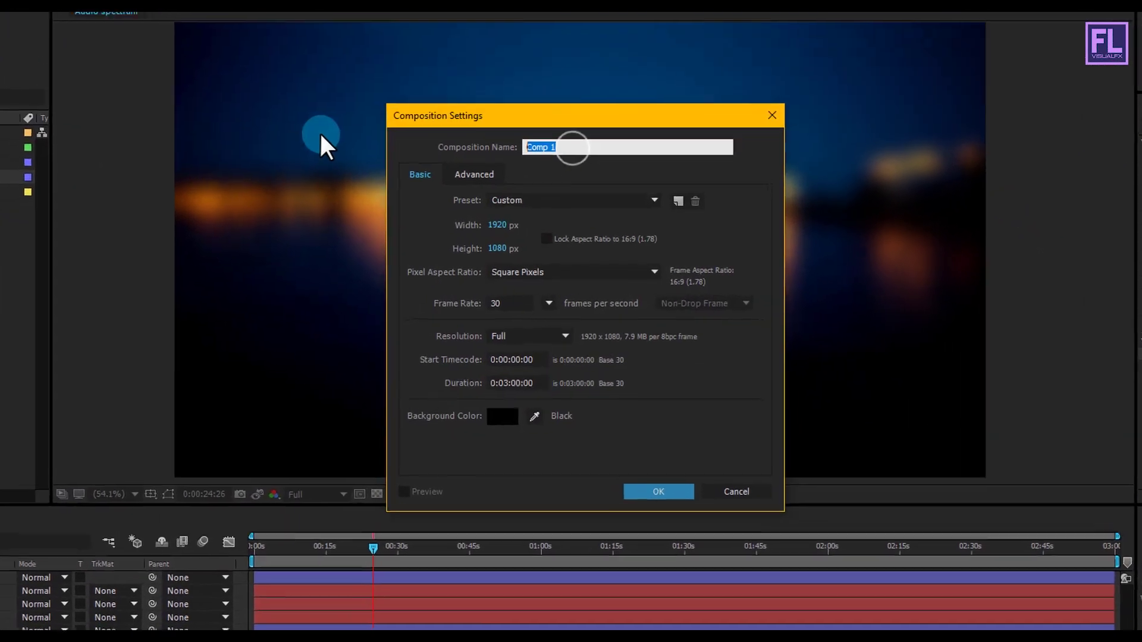
text(Mu)
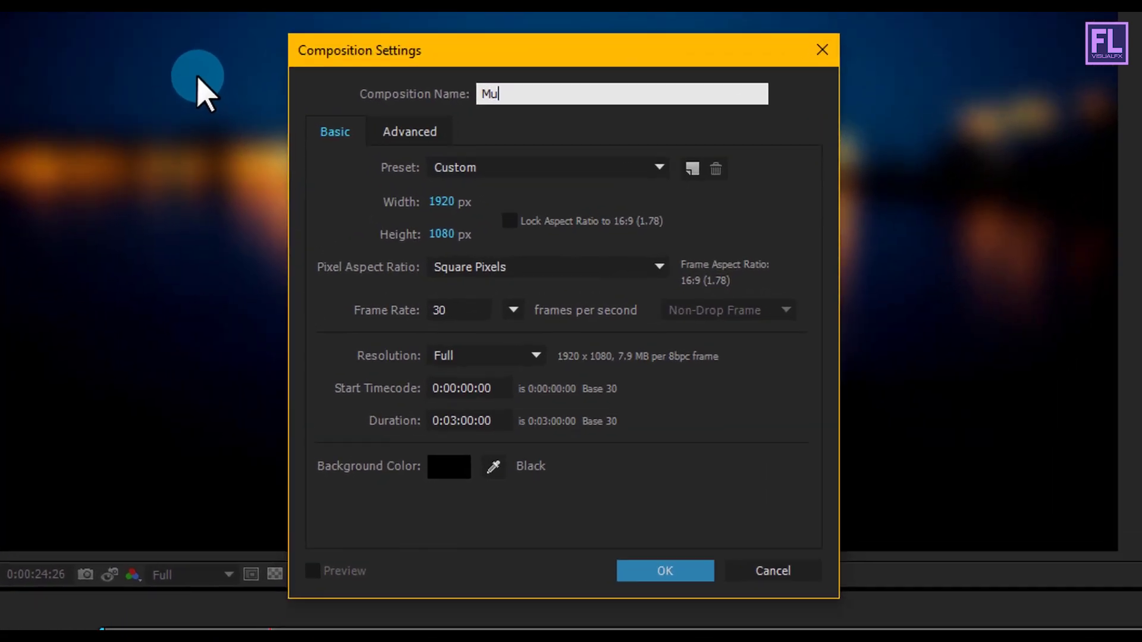
text(sic)
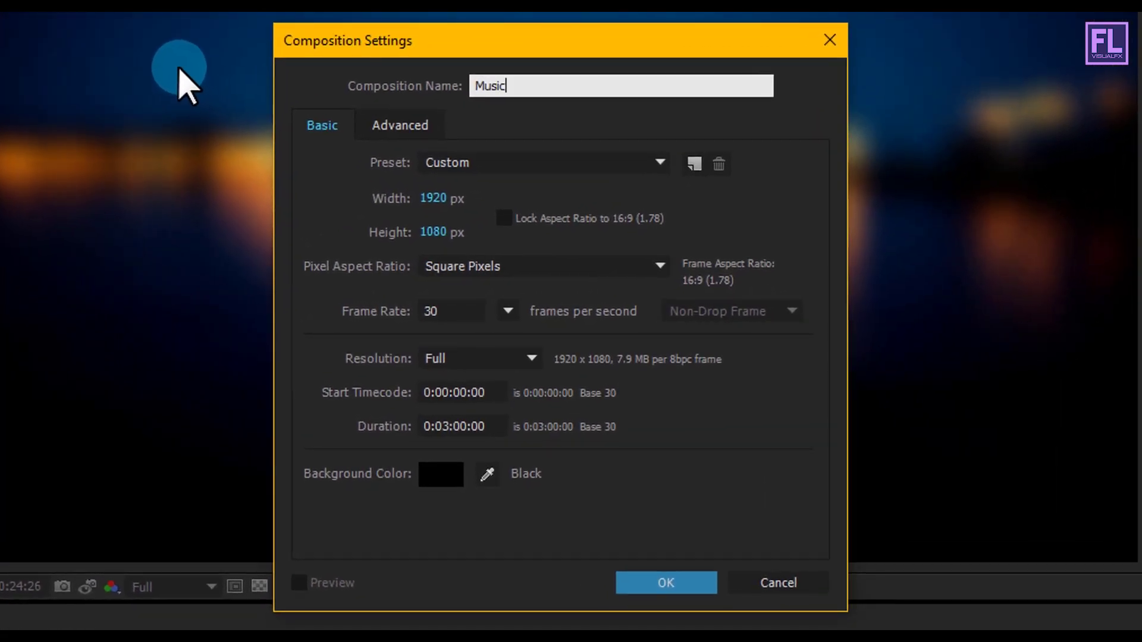
click(685, 572)
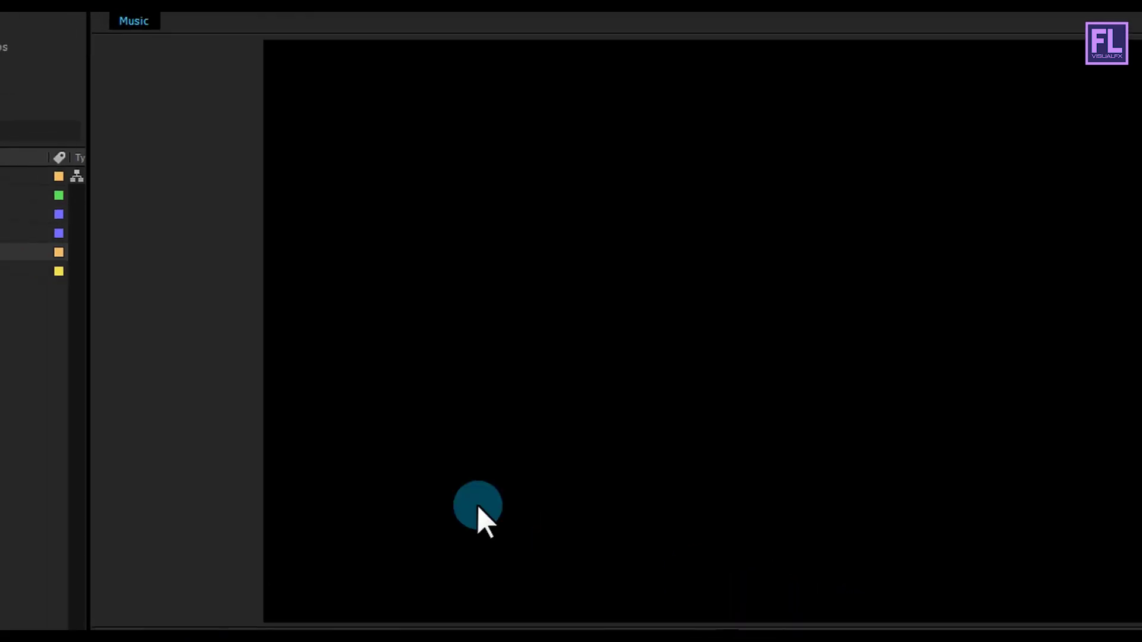
- Add Audio.m4a to the Music composition and convert its audio to keyframes
click(52, 258)
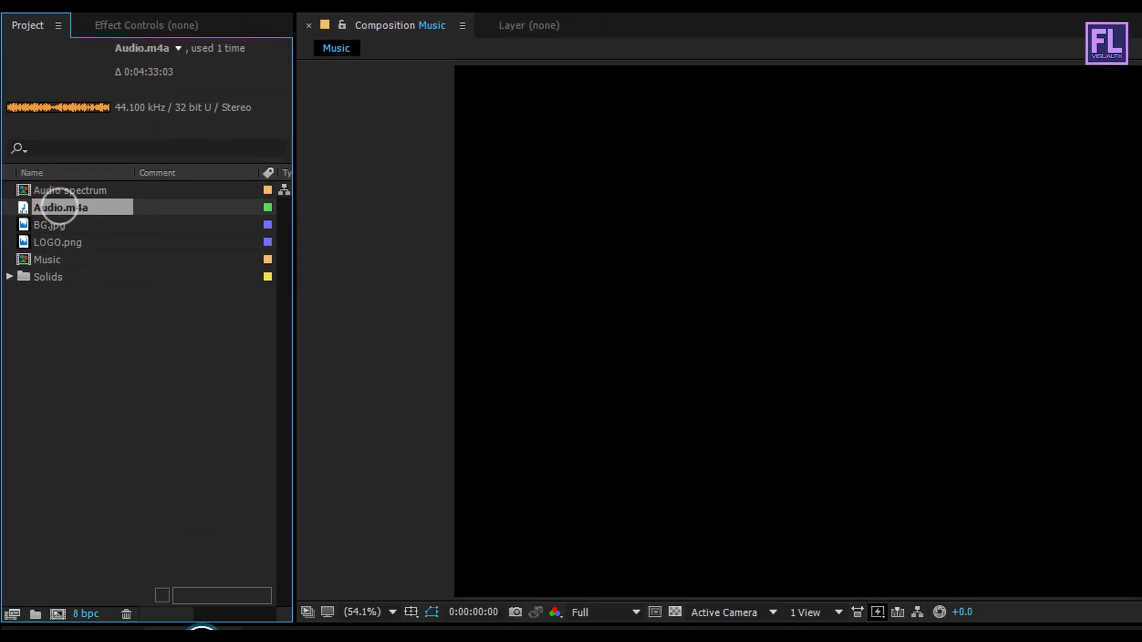
drag(60, 207, 204, 546)
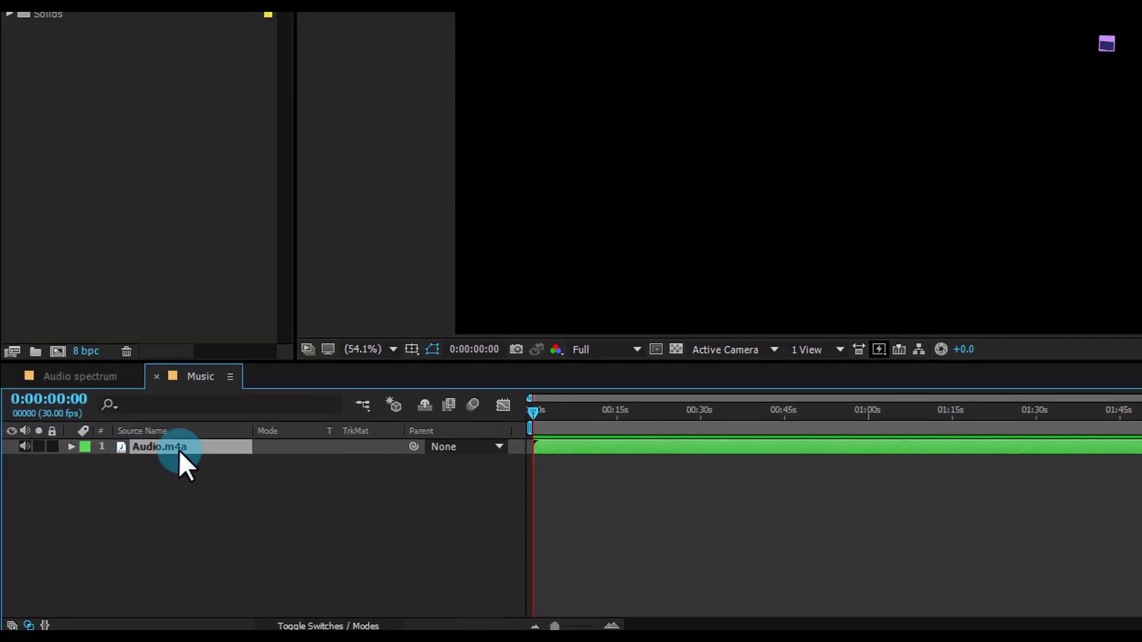
right_click(178, 448)
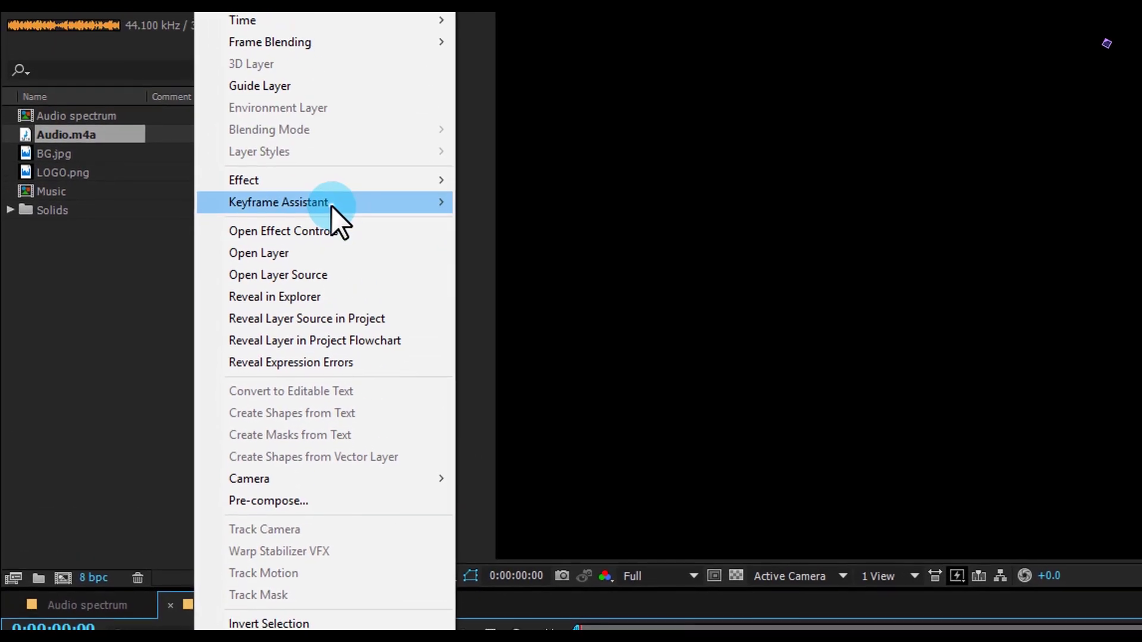
mouse_move(274, 152)
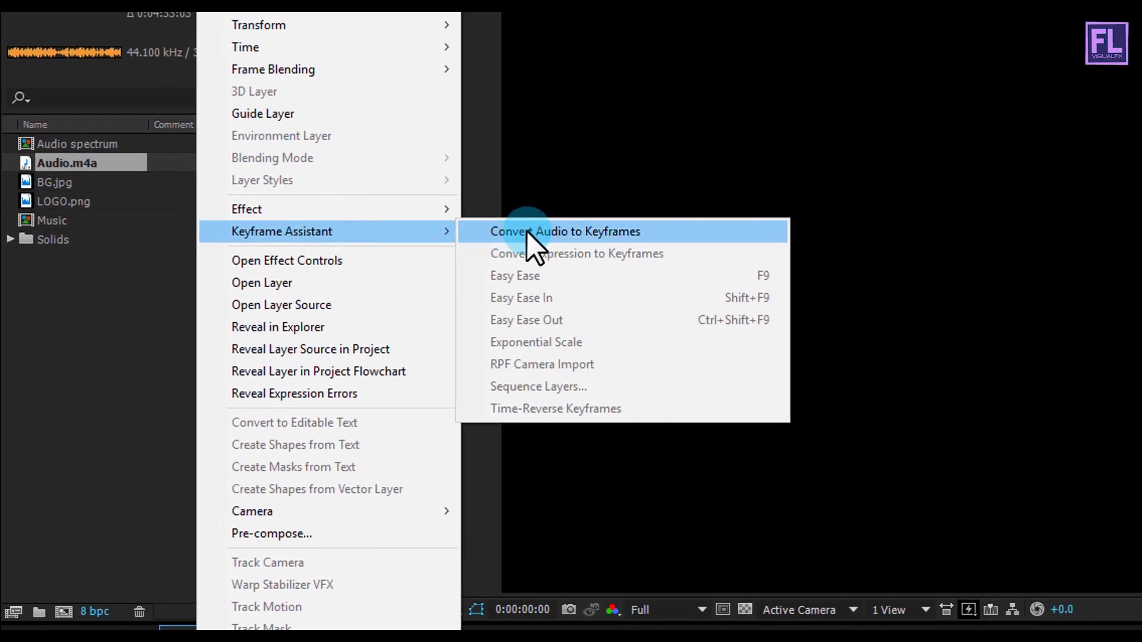
click(527, 231)
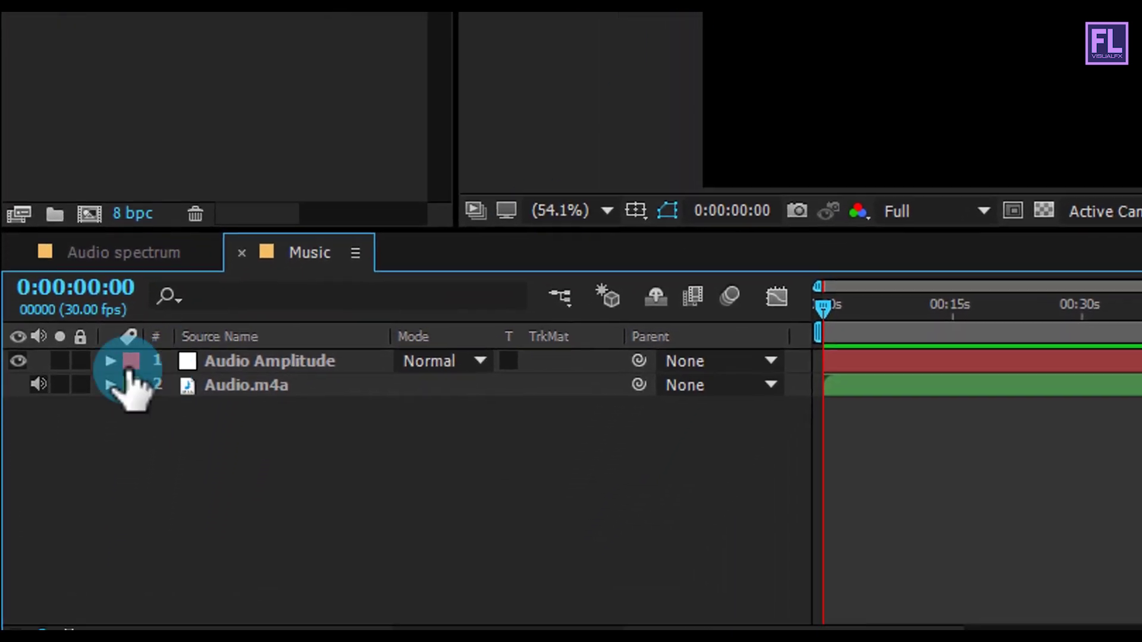
- Delete the Left Channel and Right Channel effects from the Audio Amplitude layer, keeping Both Channels, and collapse the layer
click(110, 361)
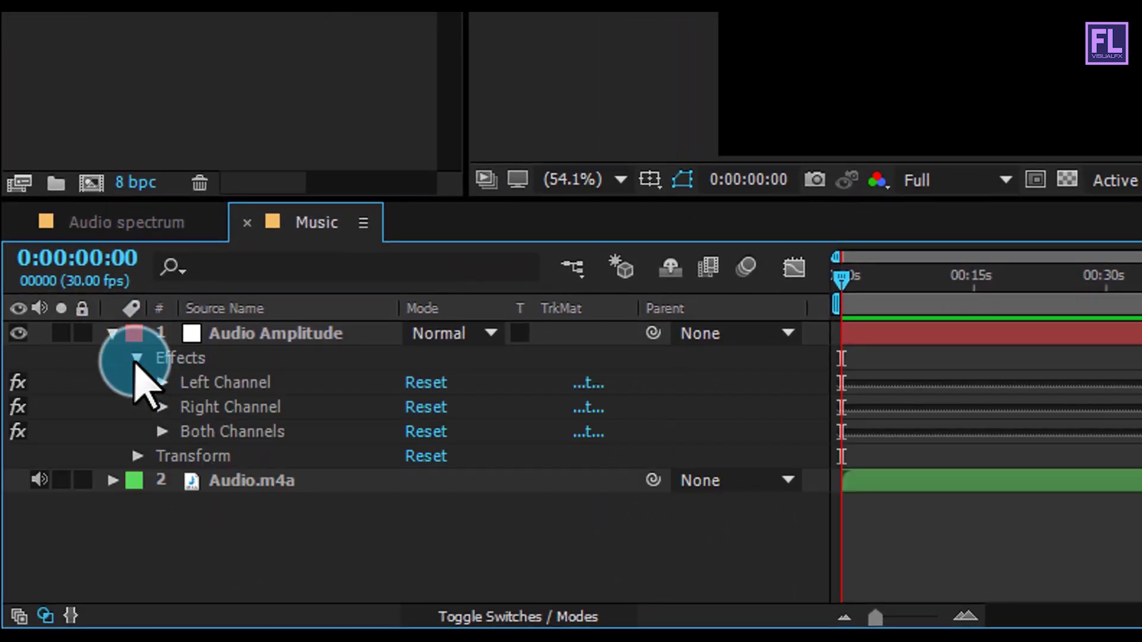
key(Delete)
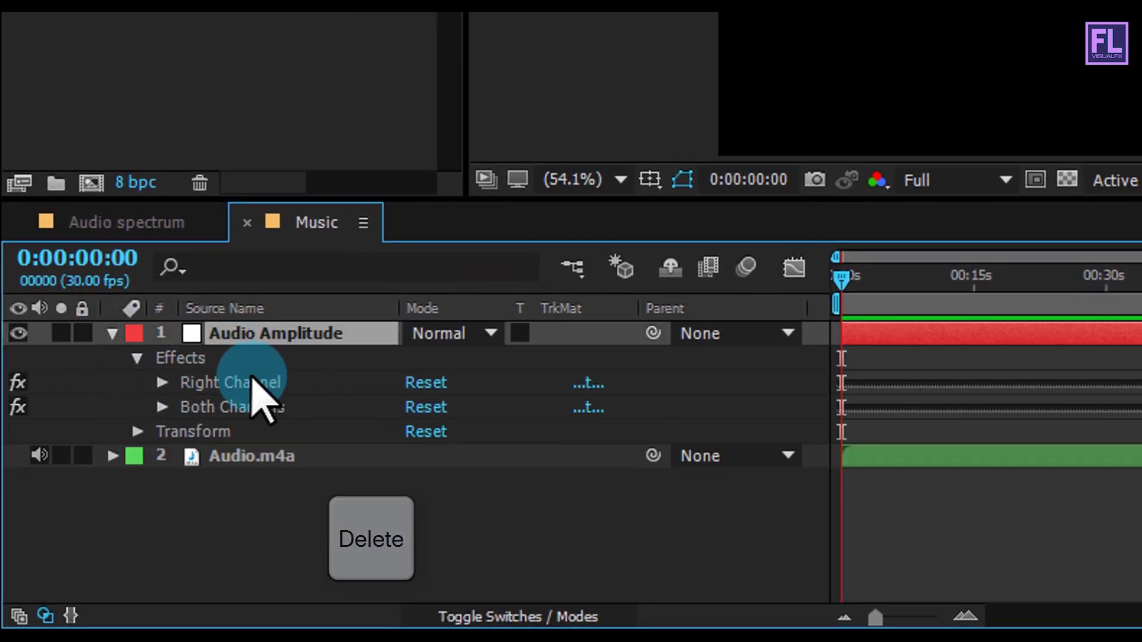
key(Delete)
click(111, 334)
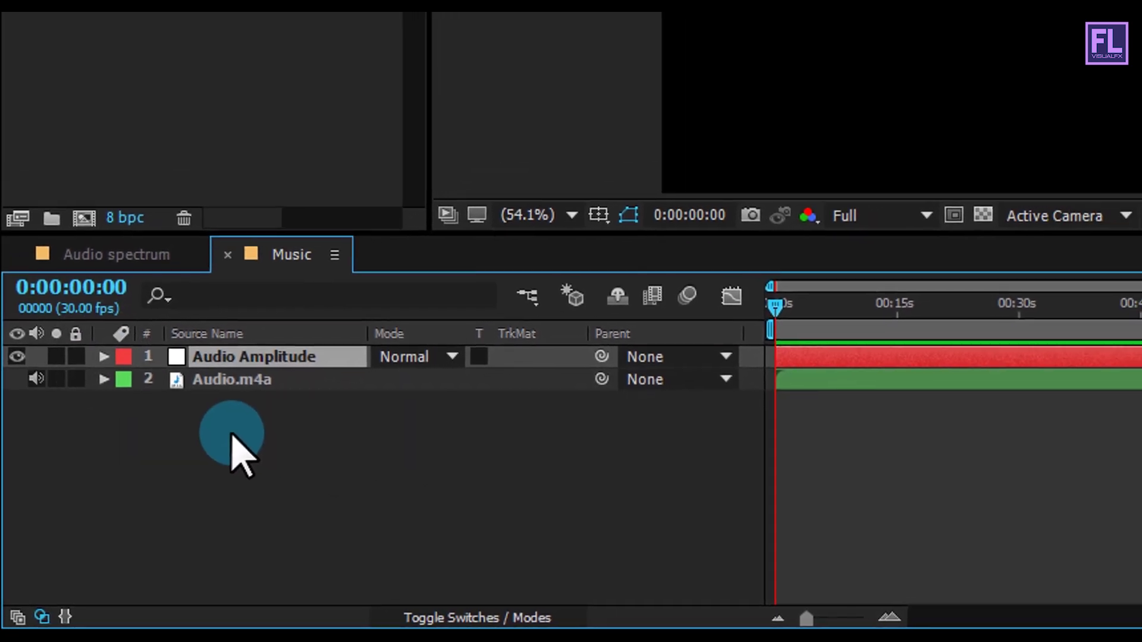
- Go back to the Audio spectrum composition and move BG.jpg below Audio.m4a as the bottom layer
click(121, 252)
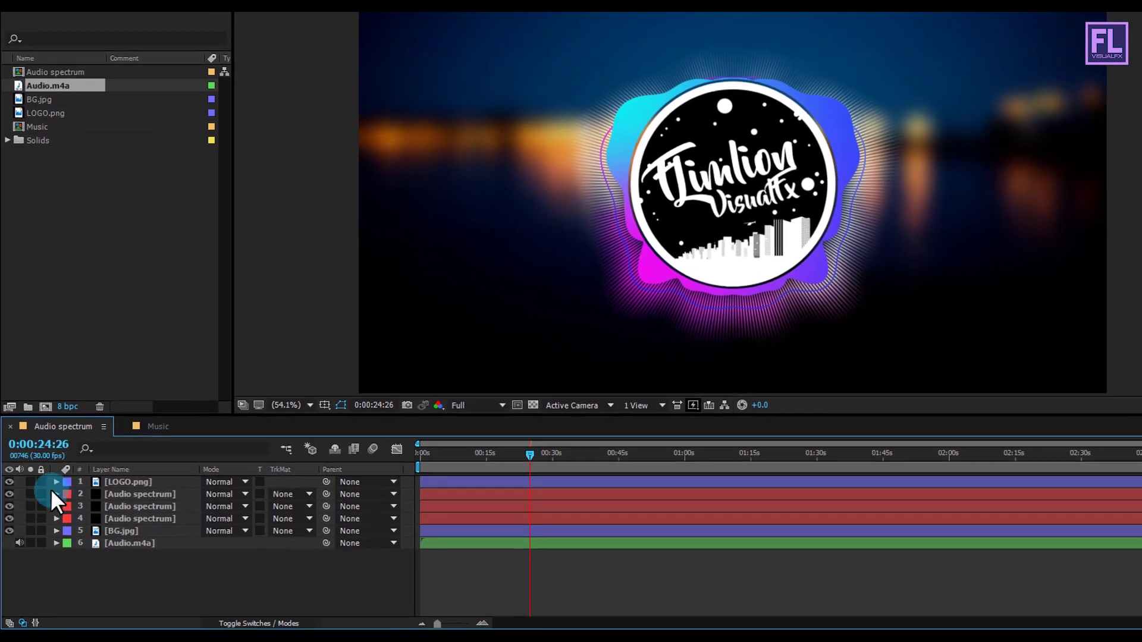
click(164, 495)
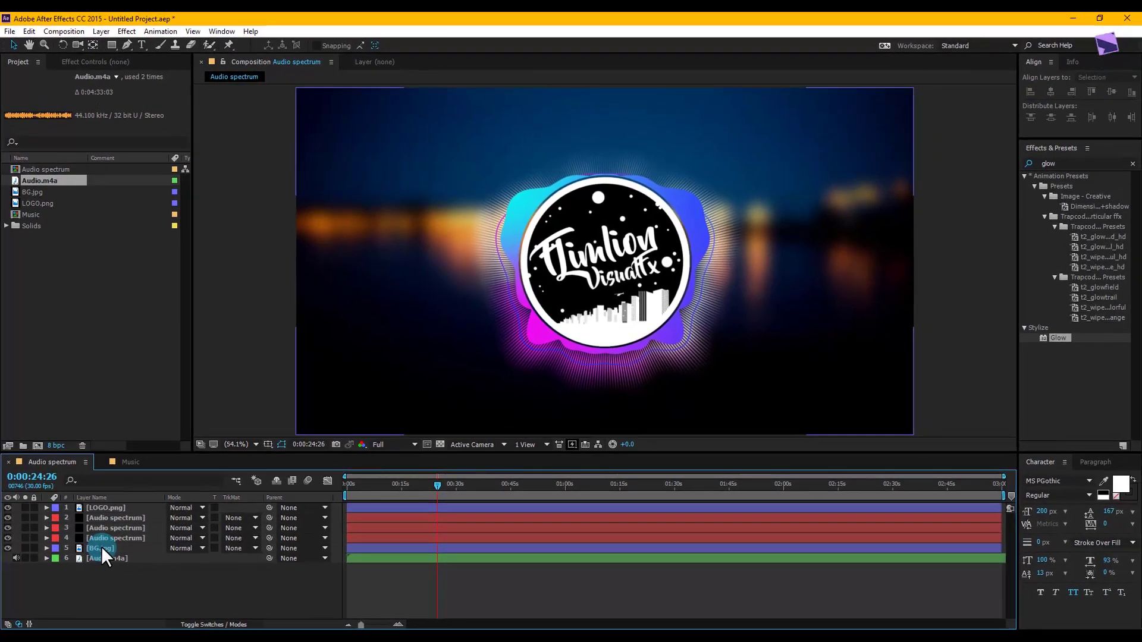
drag(104, 545, 112, 563)
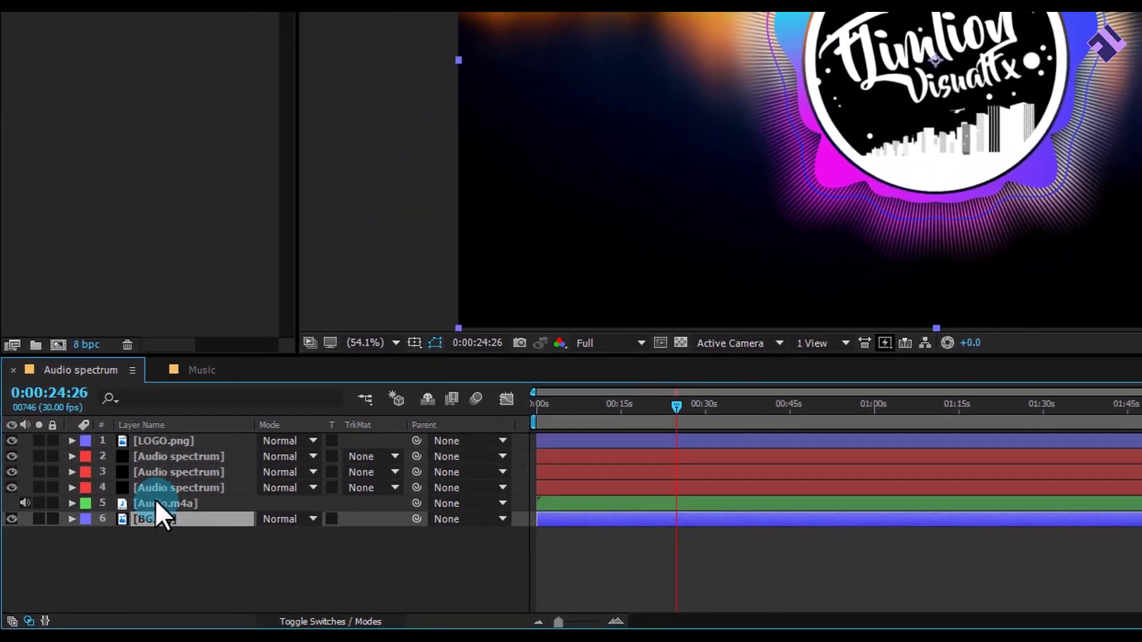
- Pre-compose every layer except BG.jpg into a composition named FINAL, moving all attributes into it
click(156, 503)
shift+click(162, 442)
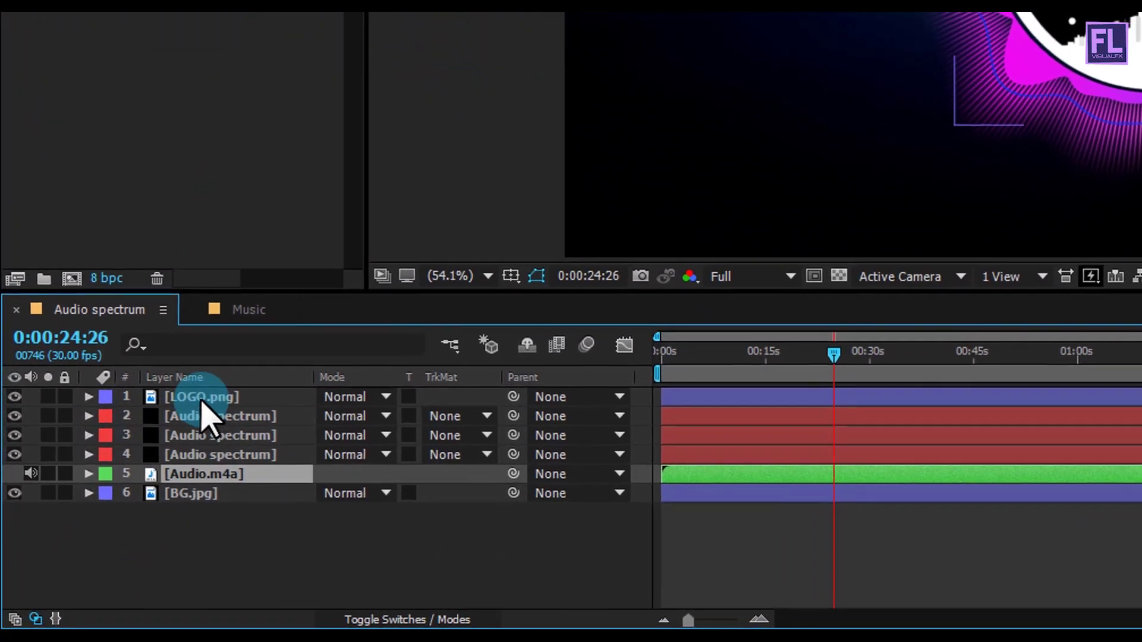
right_click(205, 397)
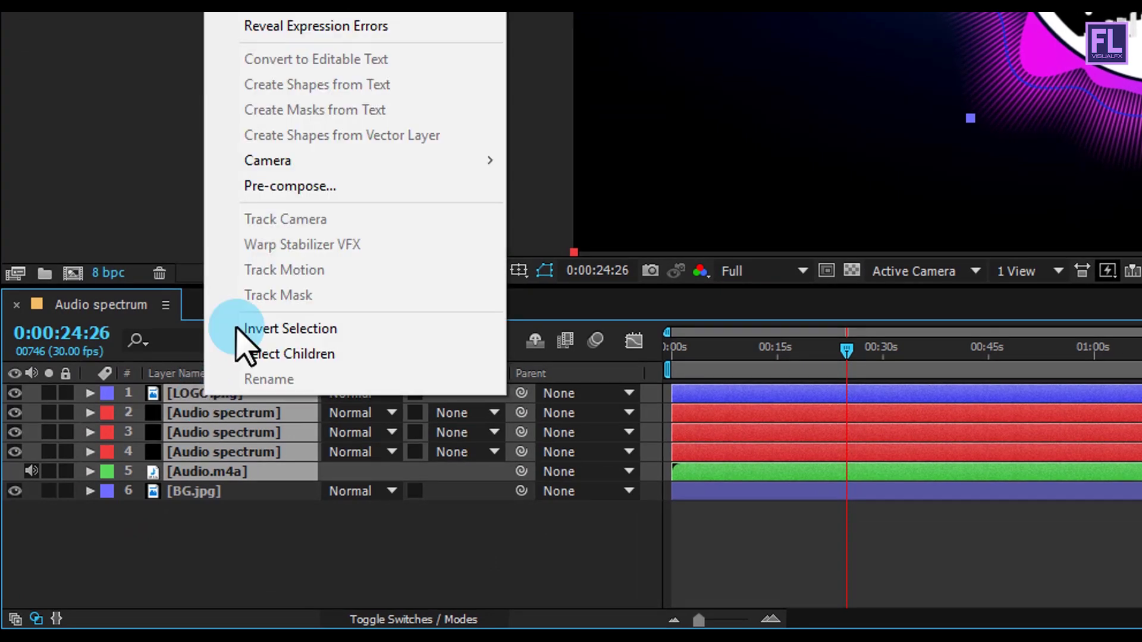
click(275, 187)
click(913, 54)
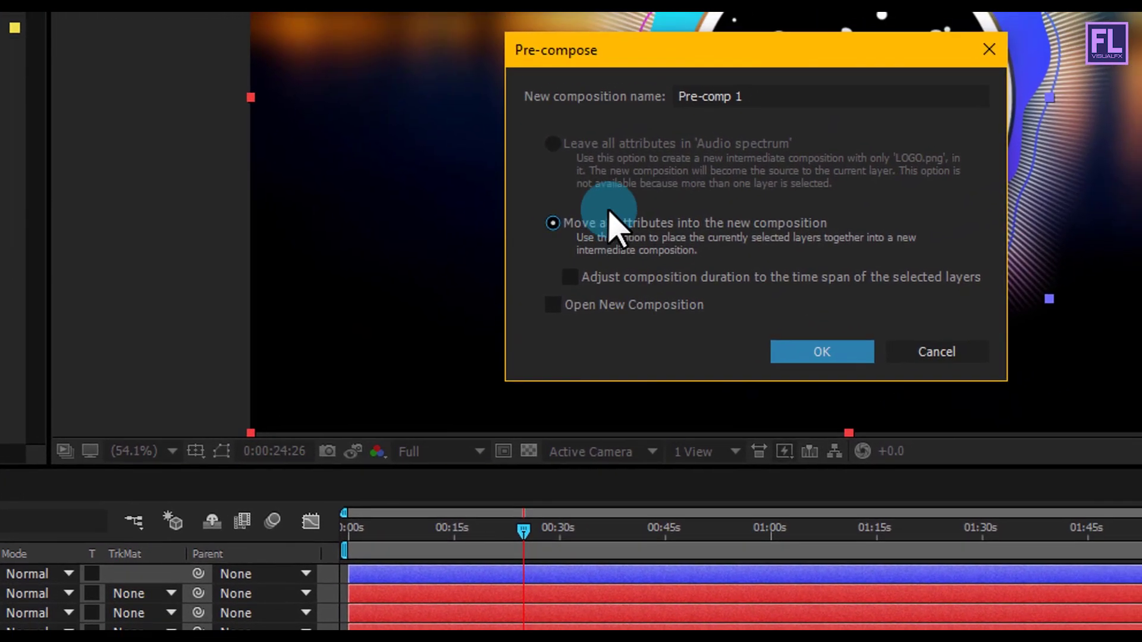
click(895, 34)
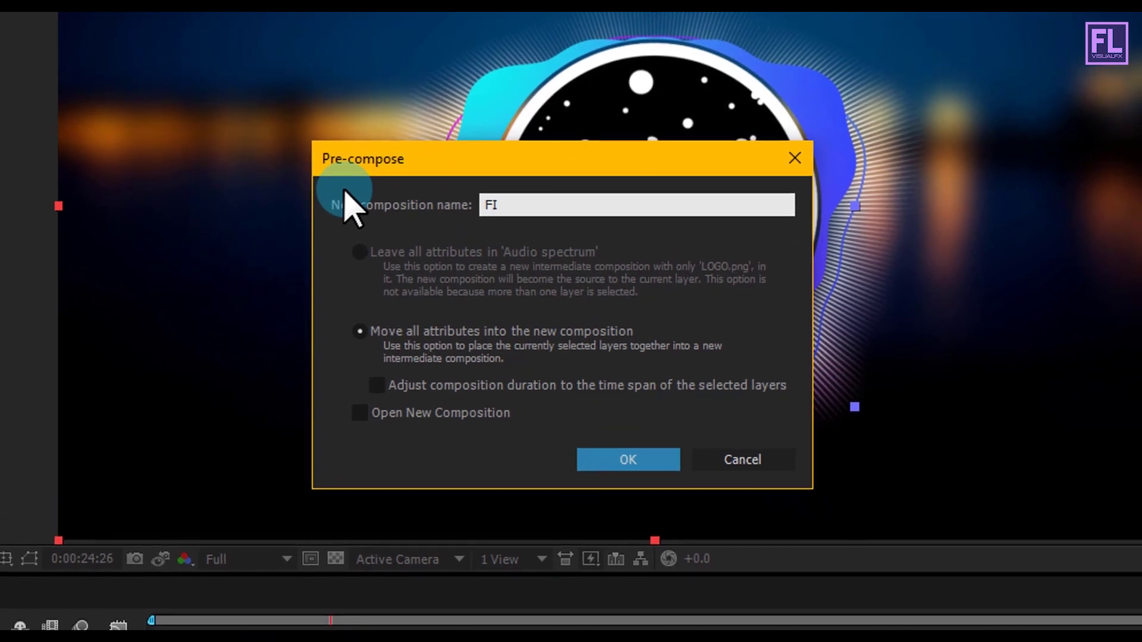
text(FINAL)
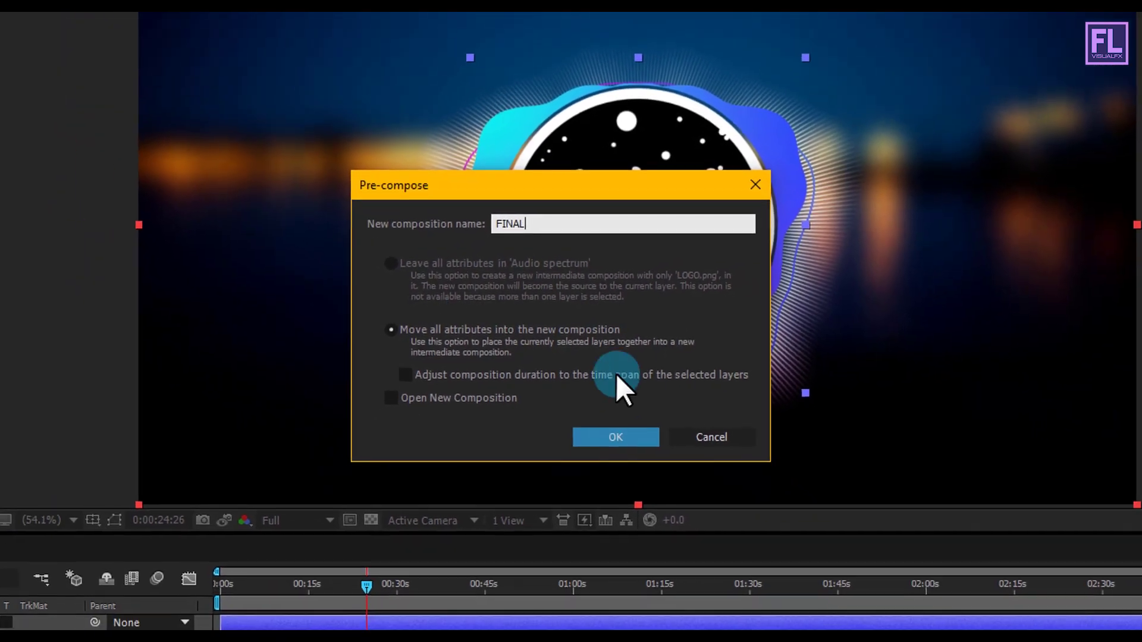
click(653, 458)
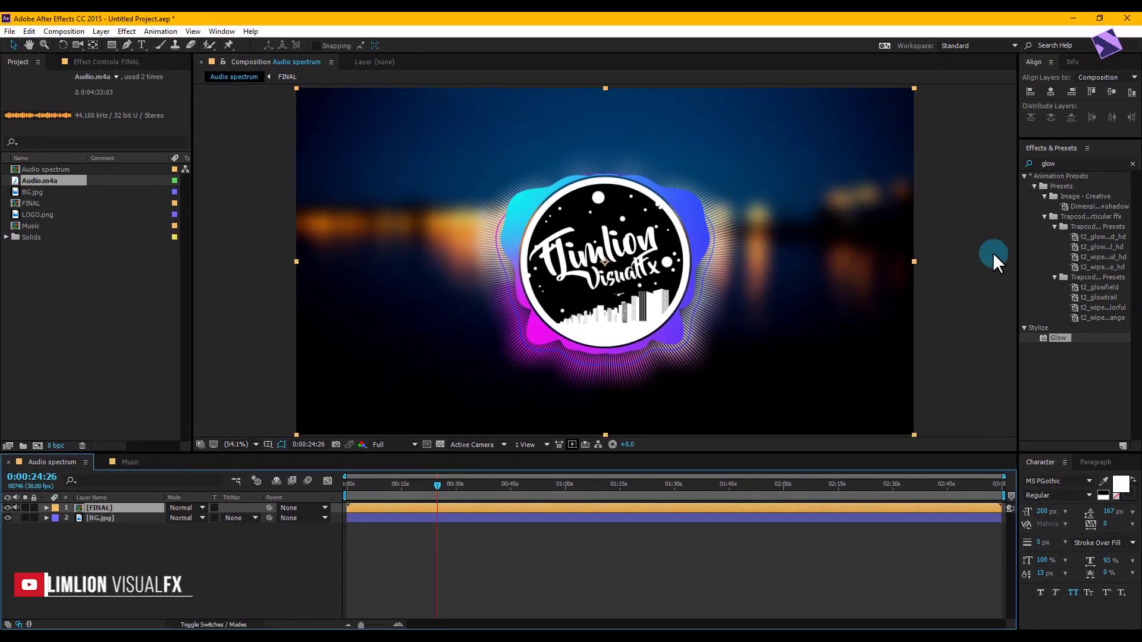
- Find the Magnify distortion effect and apply it to the FINAL layer
click(1071, 163)
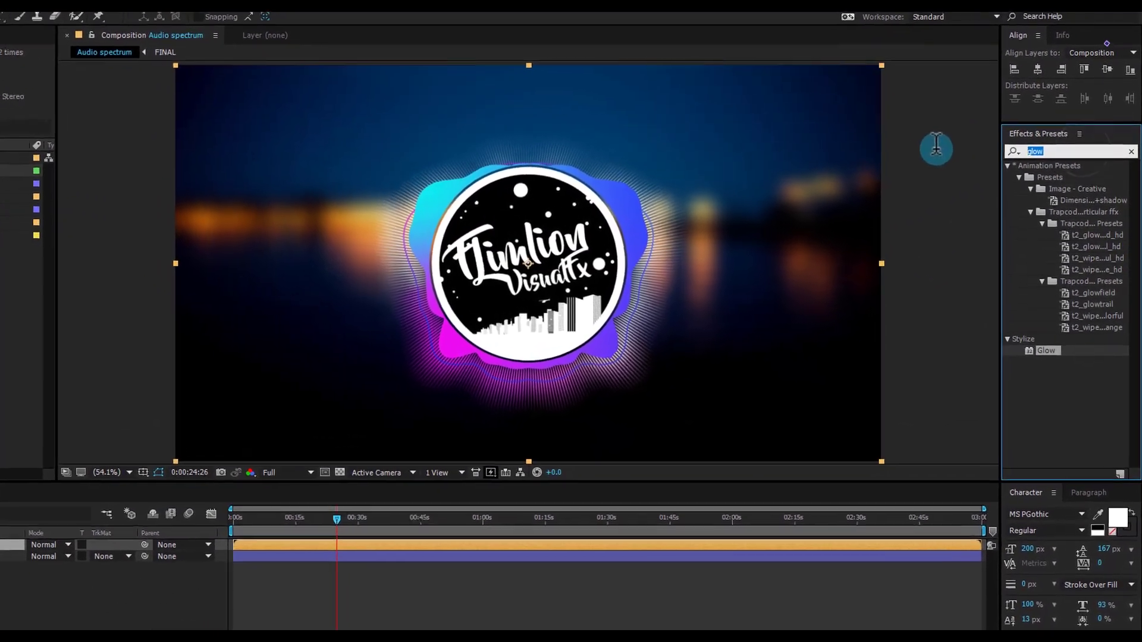
text(mag)
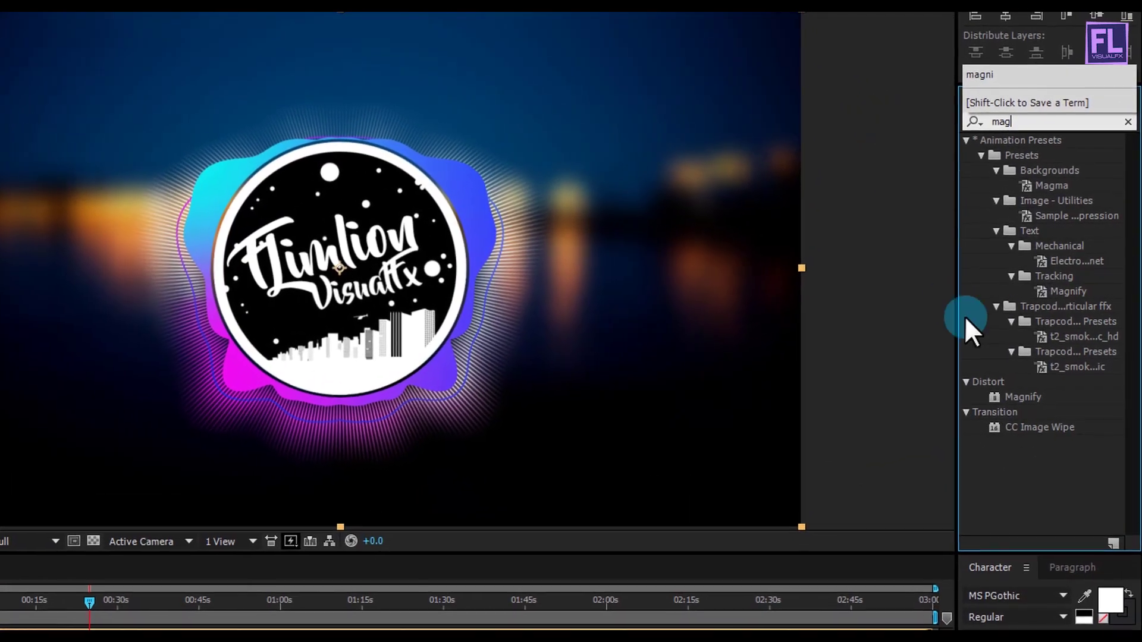
click(1012, 397)
drag(1028, 398, 150, 456)
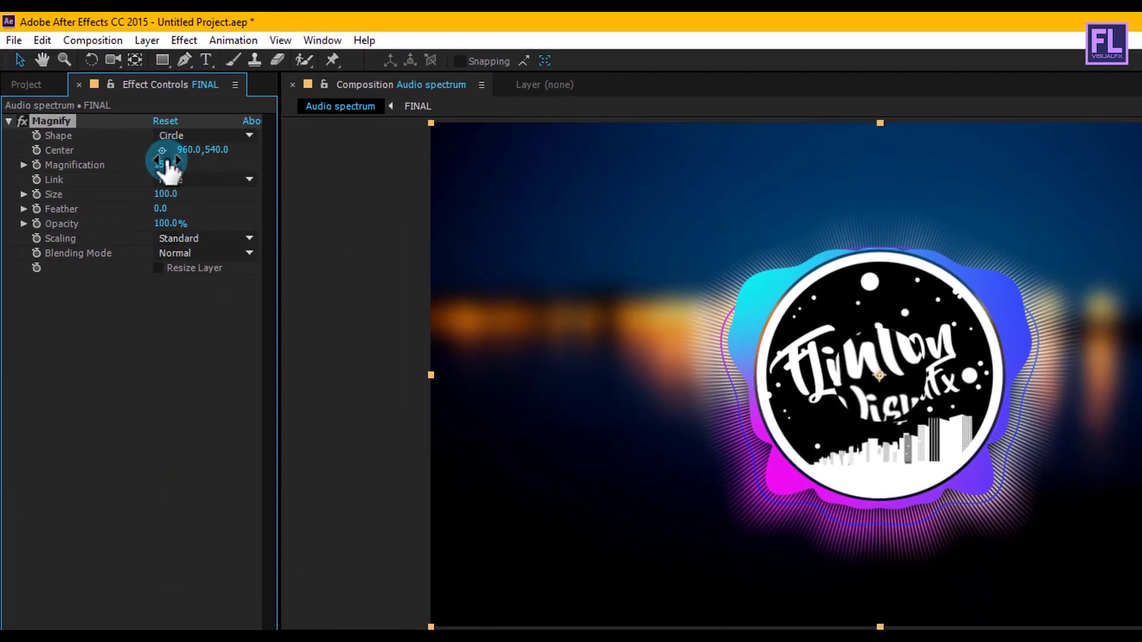
- In the Magnify effect, set Magnification to 100, Size to 1100 and Blending Mode to None
text(100)
double_click(175, 162)
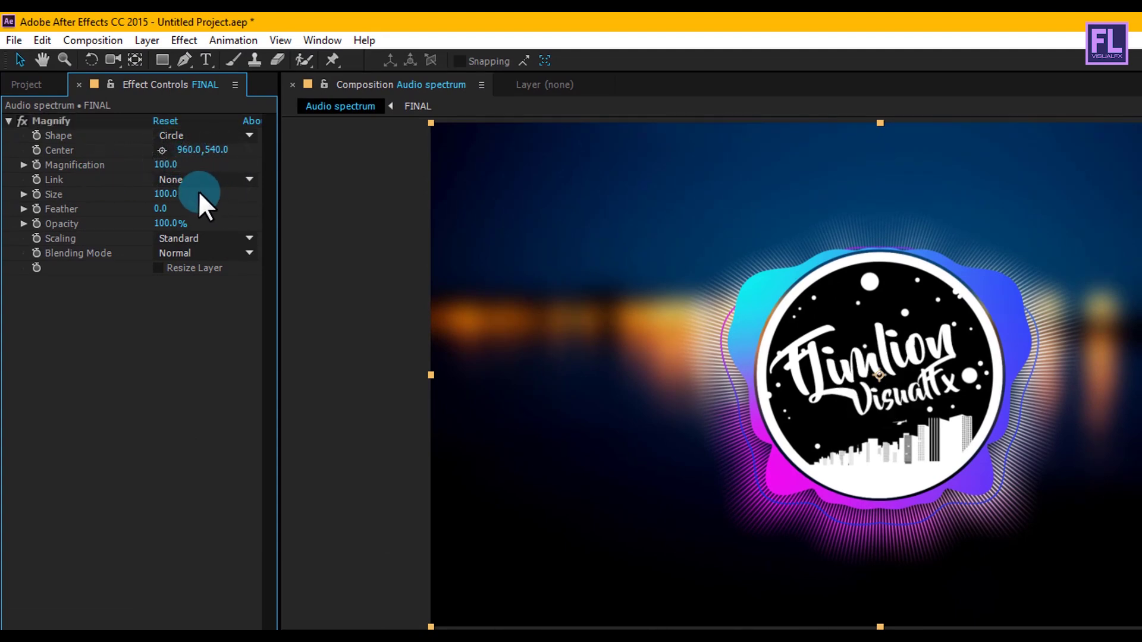
click(163, 195)
text(1100)
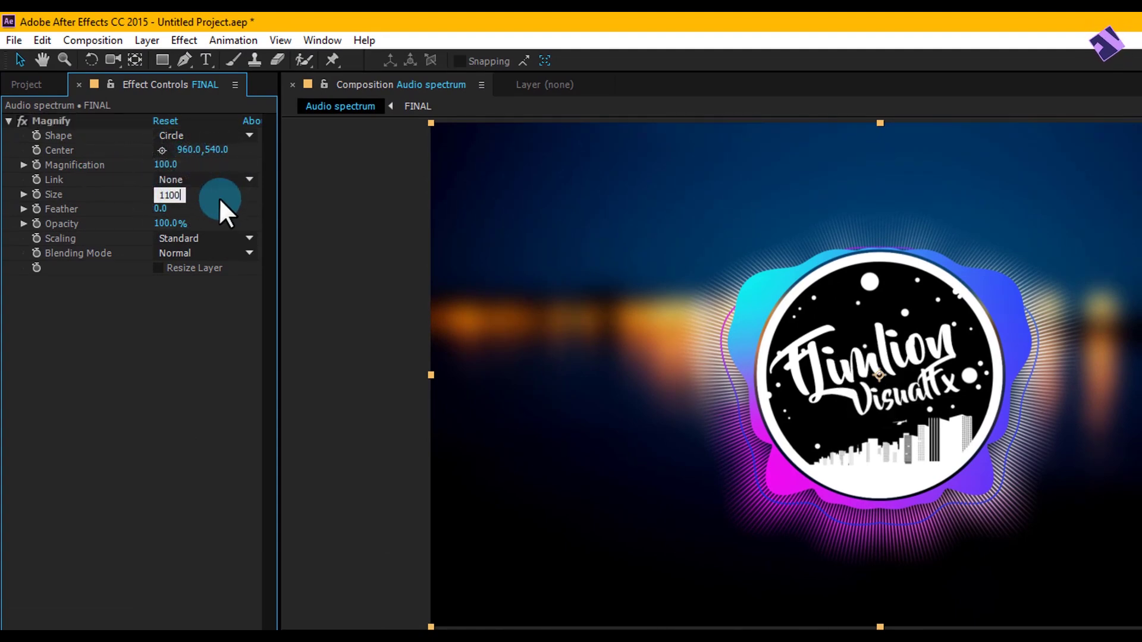
key(Return)
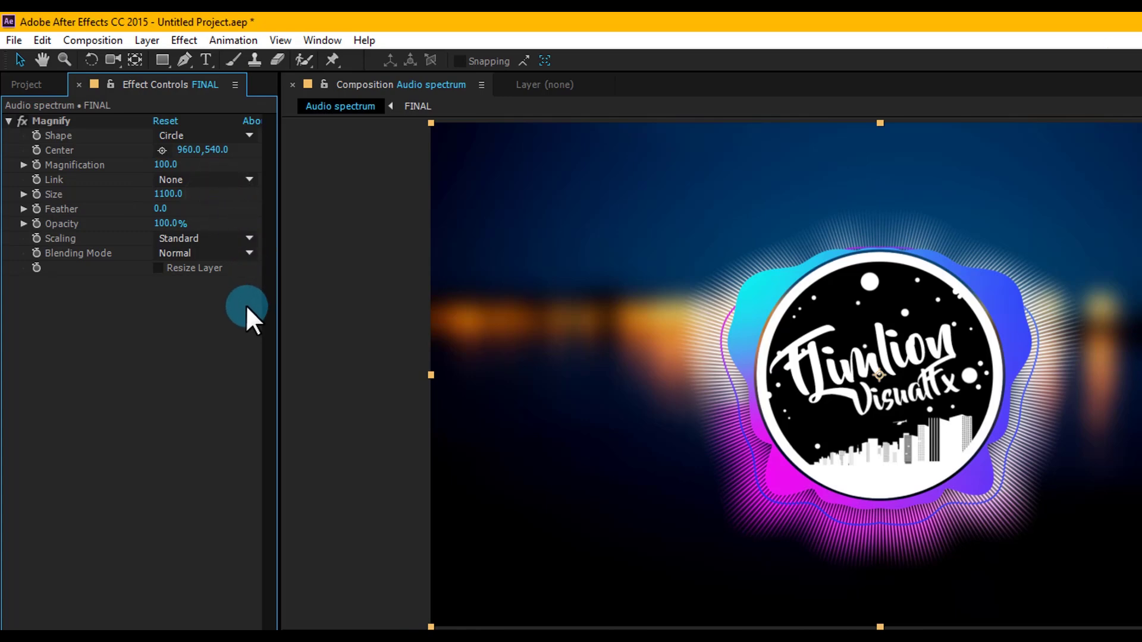
click(220, 253)
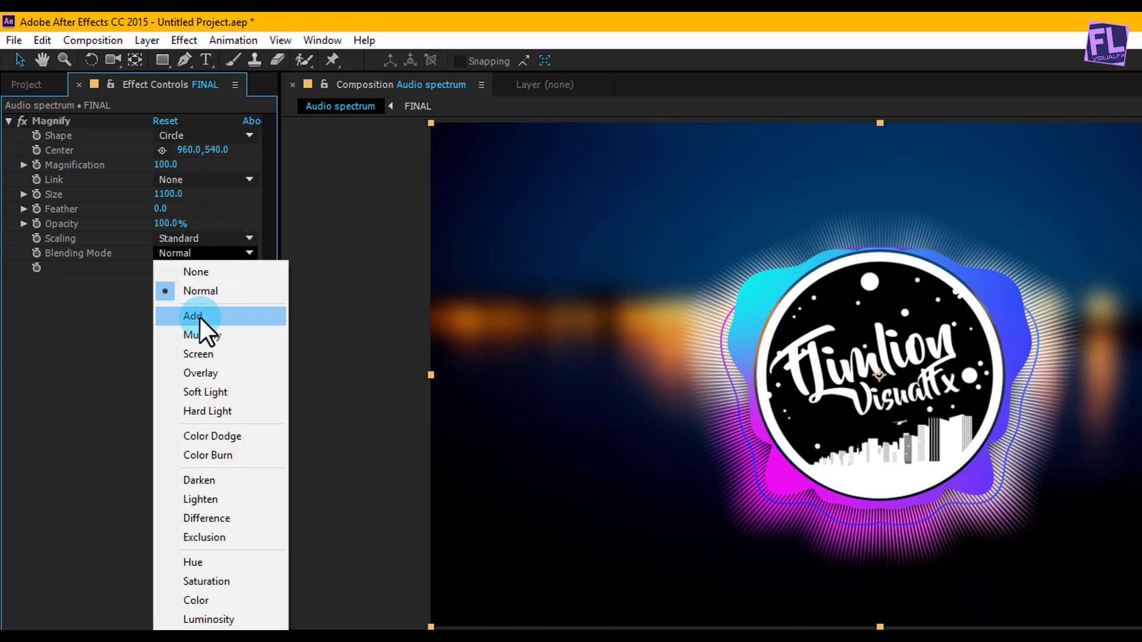
click(211, 274)
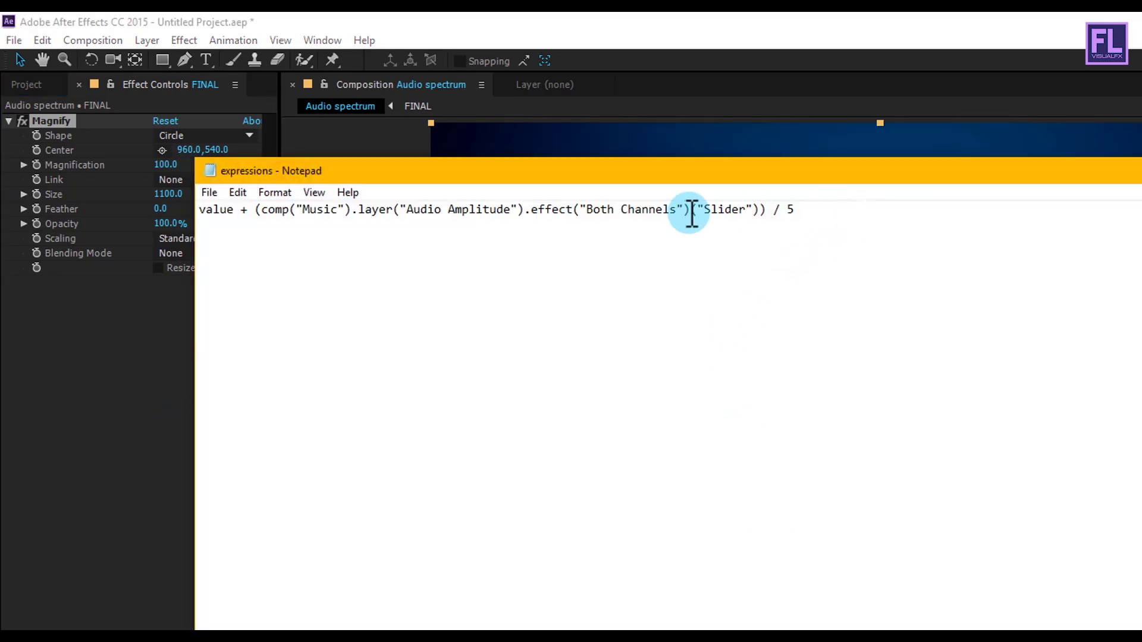
- Copy the complete expression line from the expressions file in Notepad and return to After Effects
right_click(216, 212)
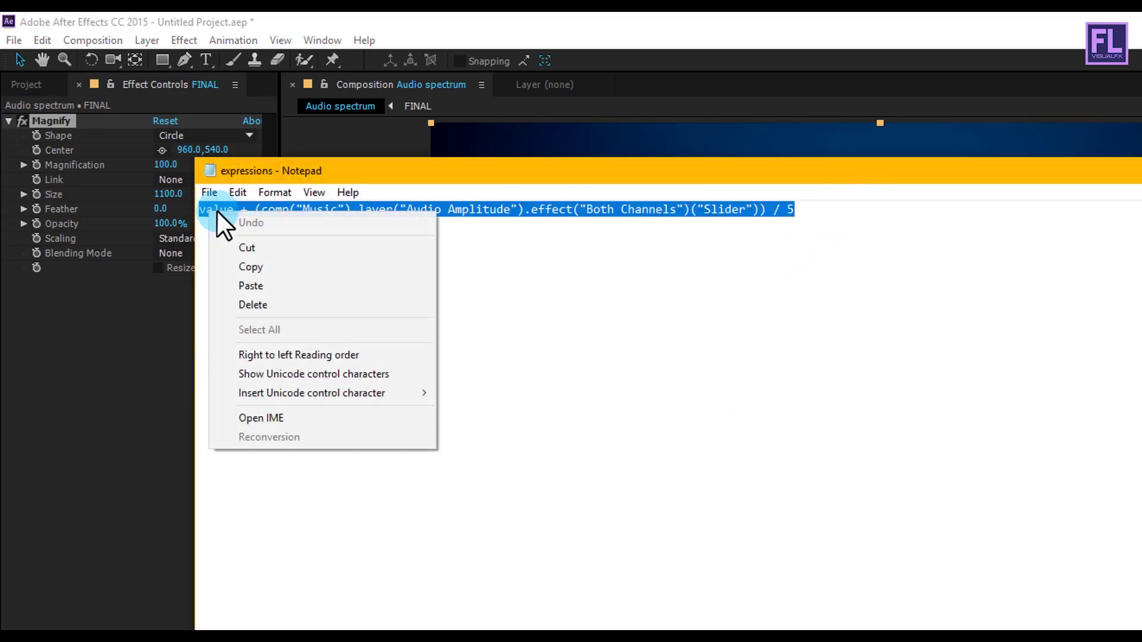
click(256, 267)
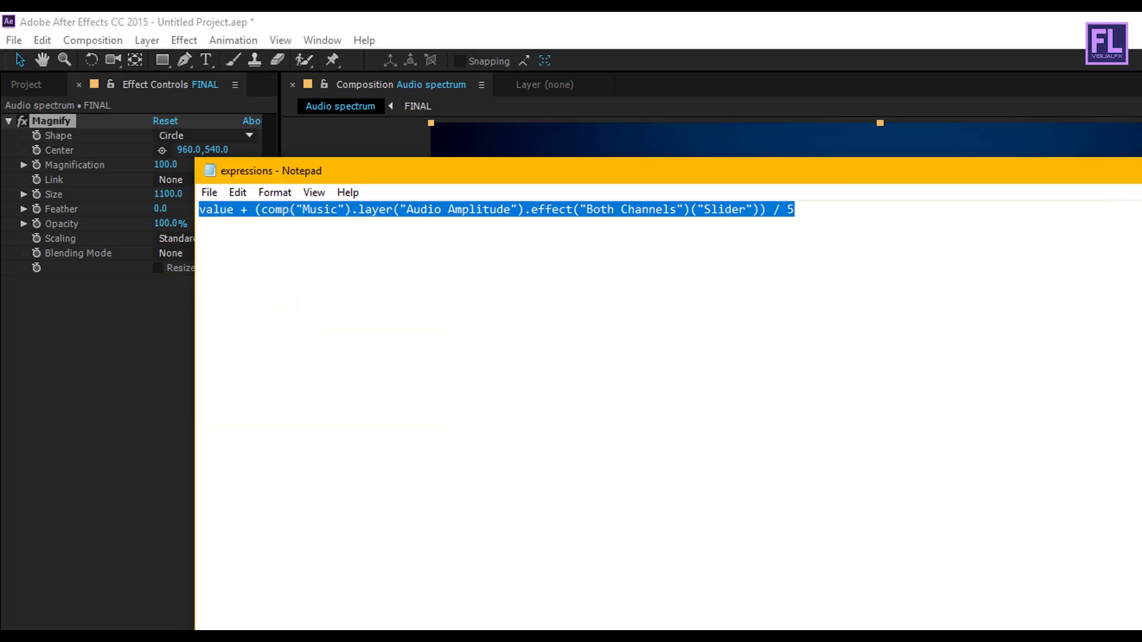
key(alt+Tab)
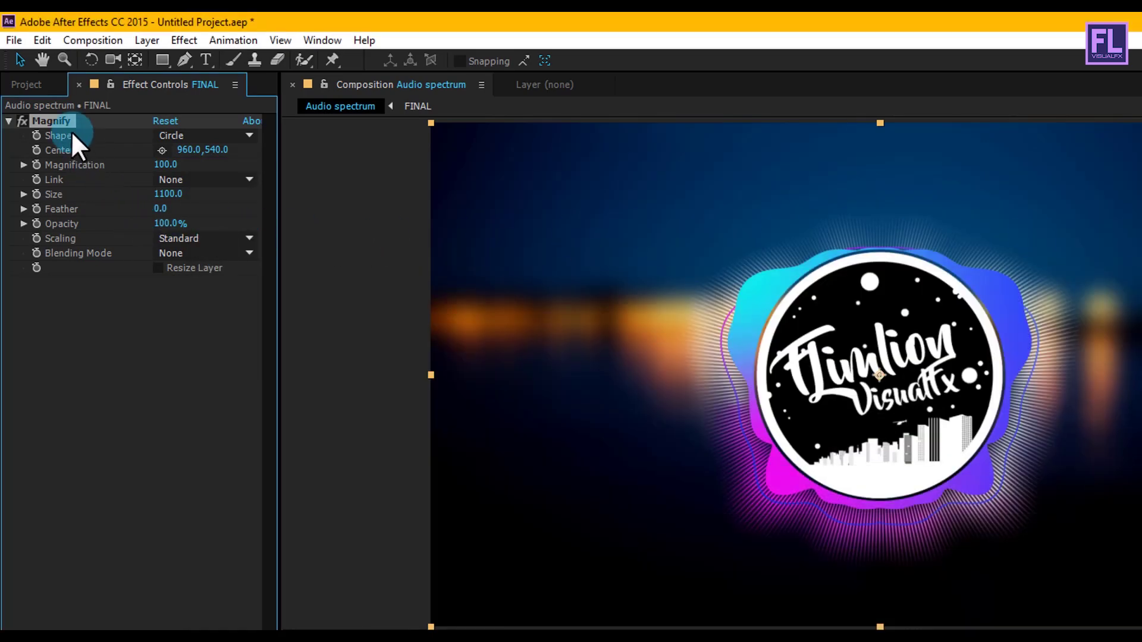
- Give Magnify's Magnification the copied expression: value + (comp("Music").layer("Audio Amplitude").effect("Both Channels")("Slider")) / 5
click(34, 170)
alt+click(35, 163)
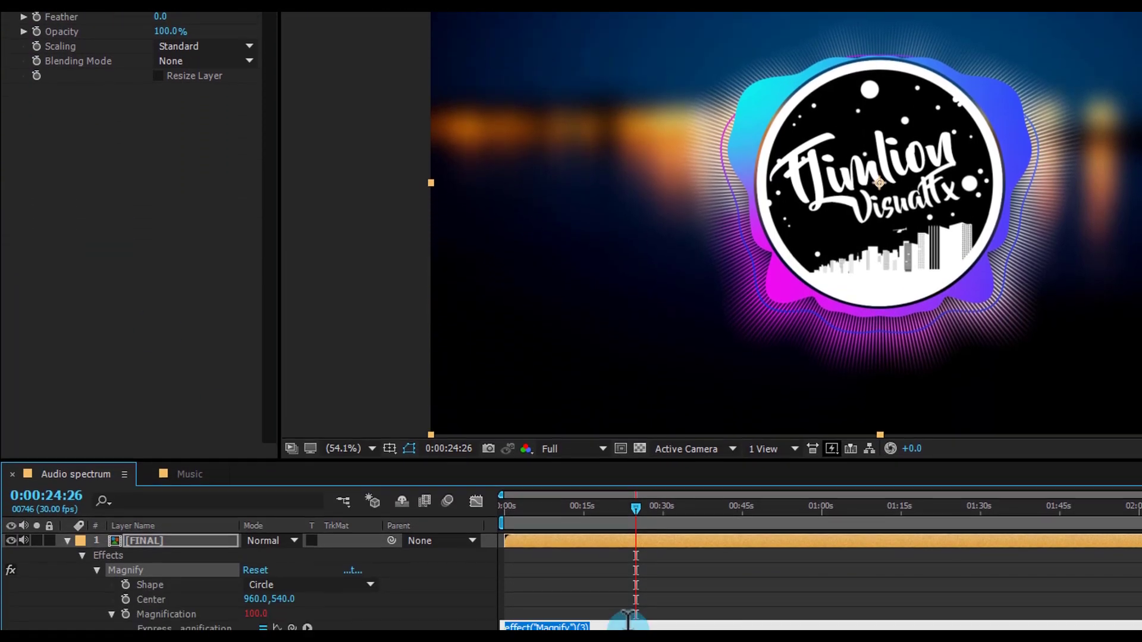
drag(620, 559, 501, 540)
right_click(601, 539)
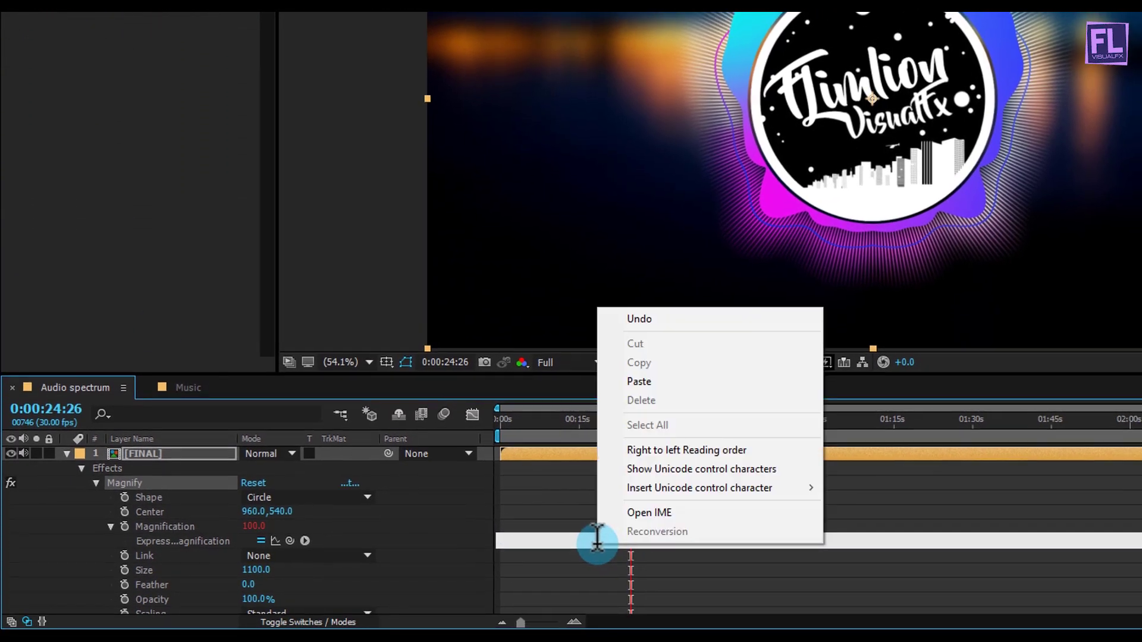
click(644, 381)
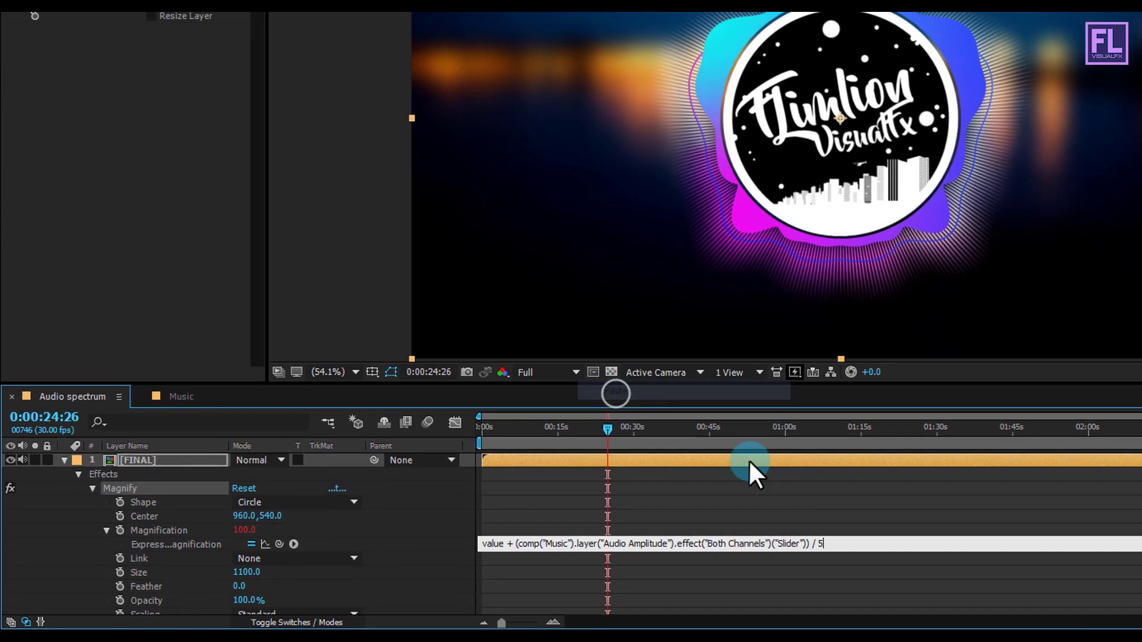
click(821, 484)
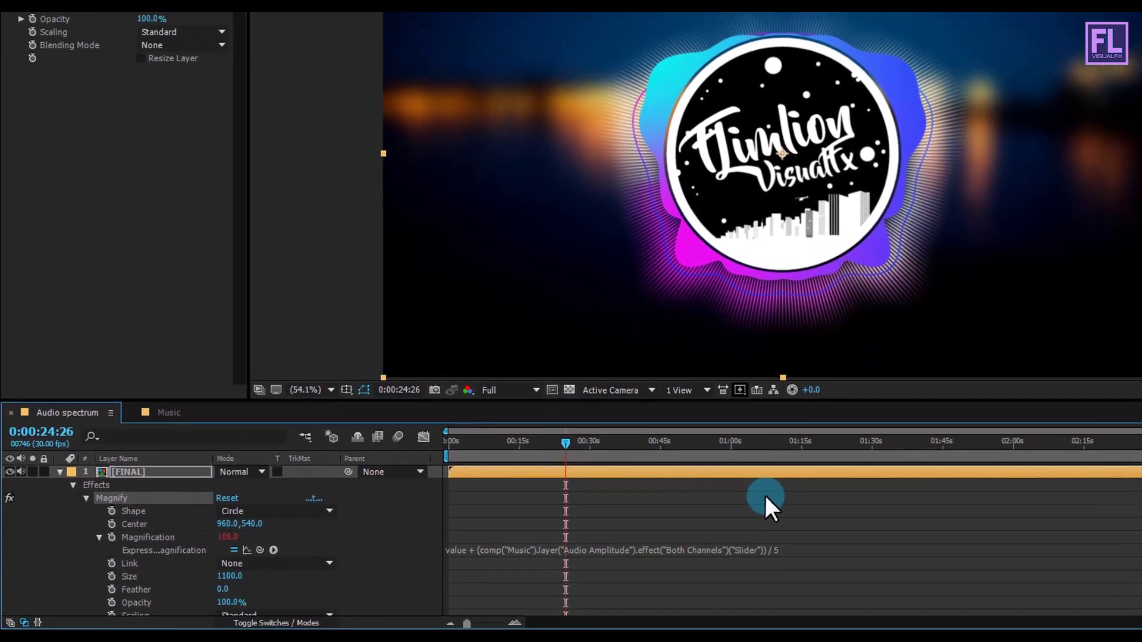